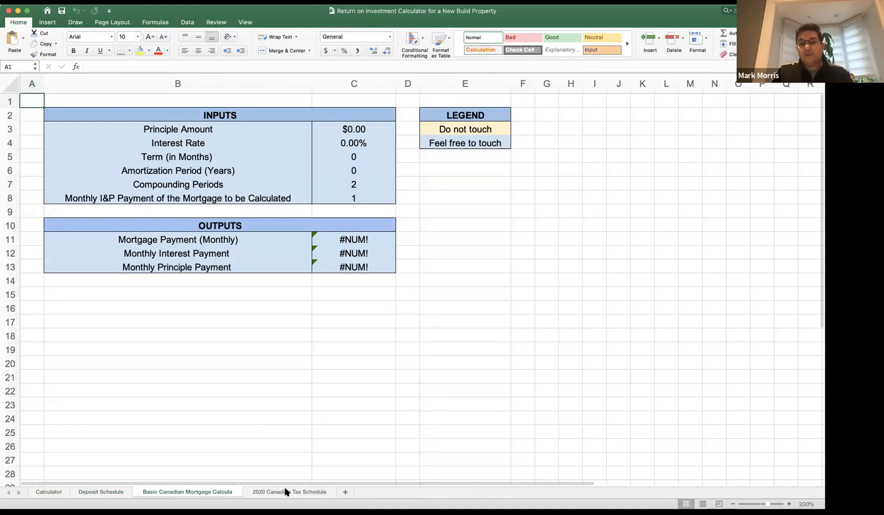
Review the 2020 Canadian Tax Schedule sheet and the monthly cost/benefit and capital analysis sections of the Calculator sheet.
left_click(285, 492)
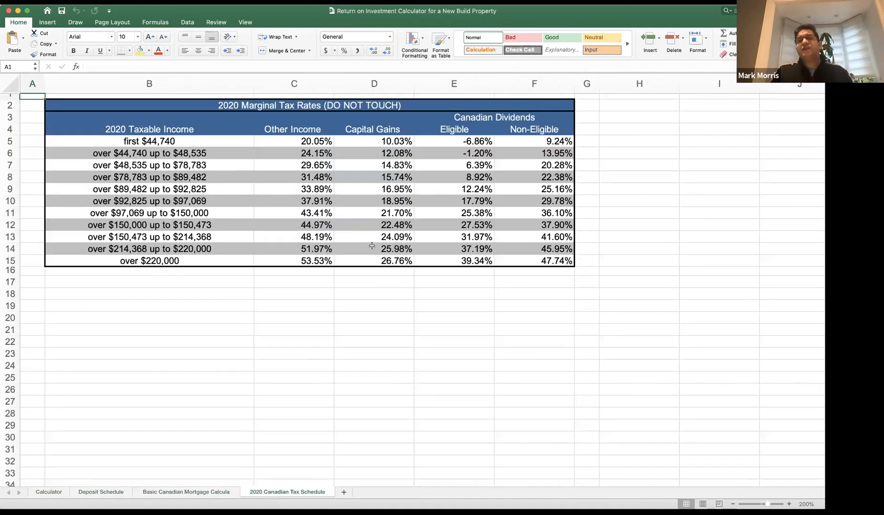
left_click(49, 492)
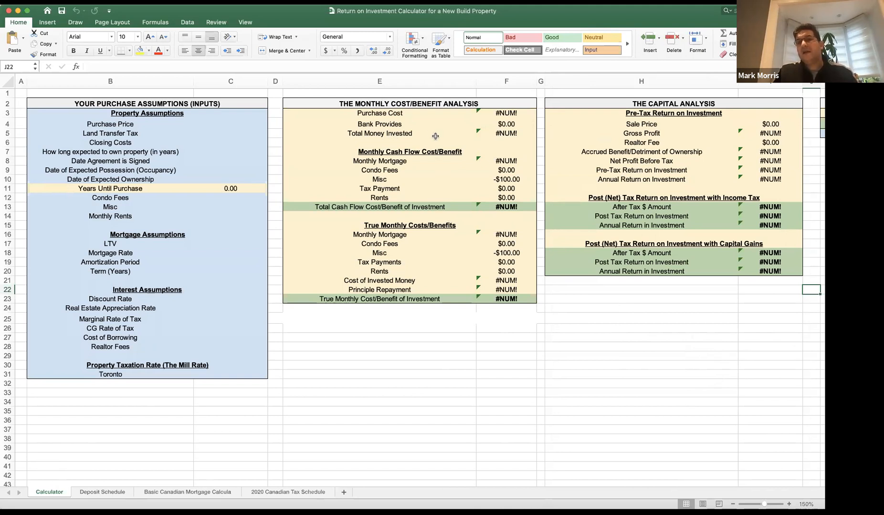
left_click(431, 104)
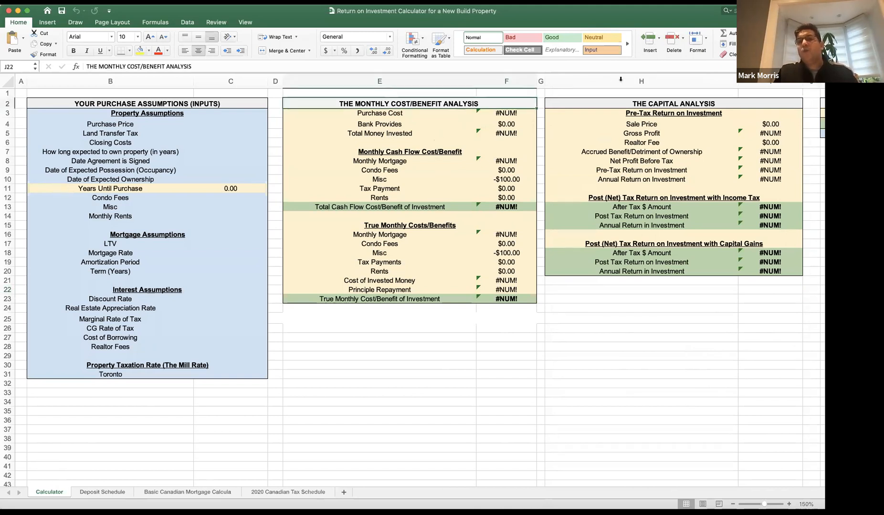
left_click(635, 105)
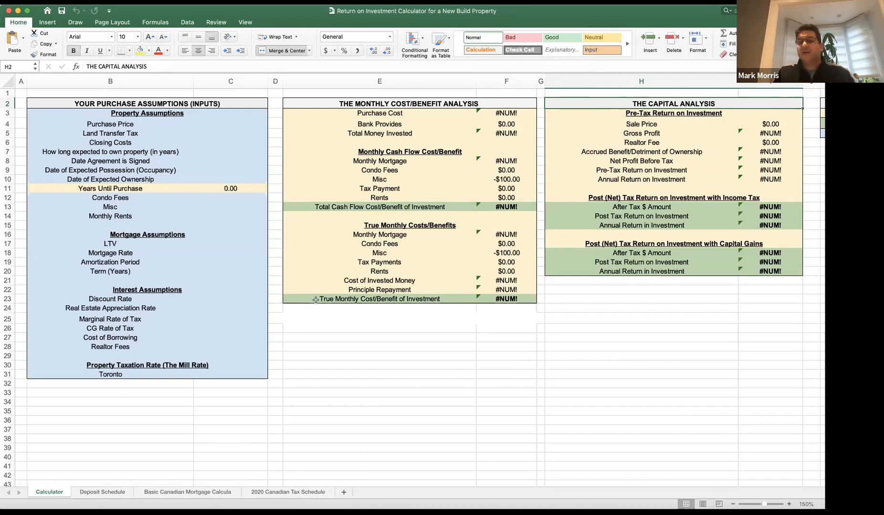
Open the Deposit Schedule sheet and examine the signing deposit's date and amount and Deposit Two's due-day cell.
left_click(105, 493)
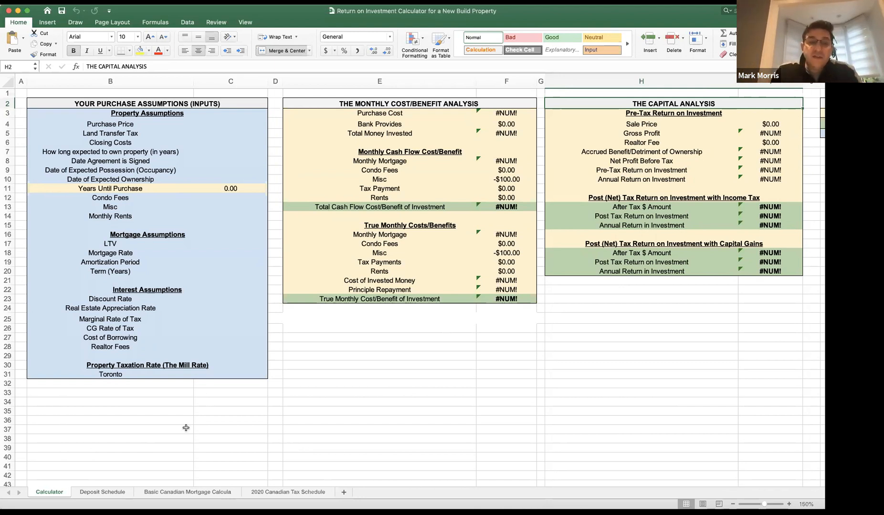
left_click(107, 493)
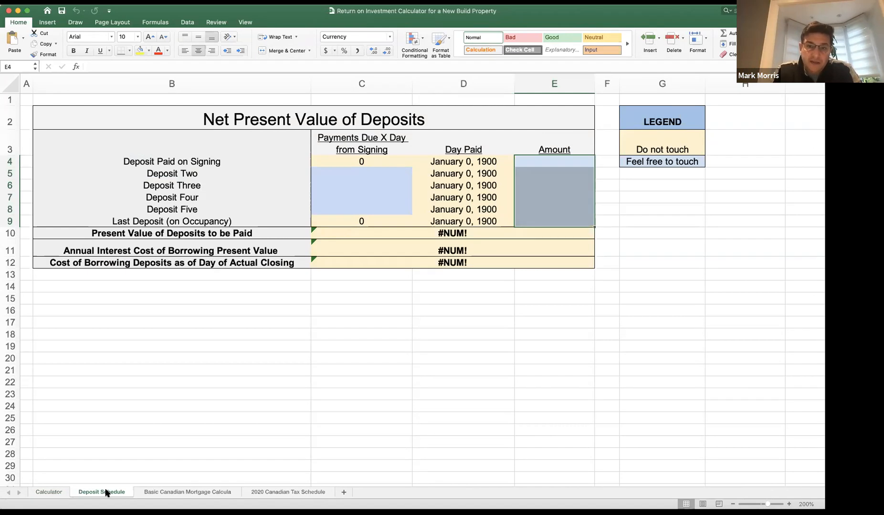
left_click(532, 159)
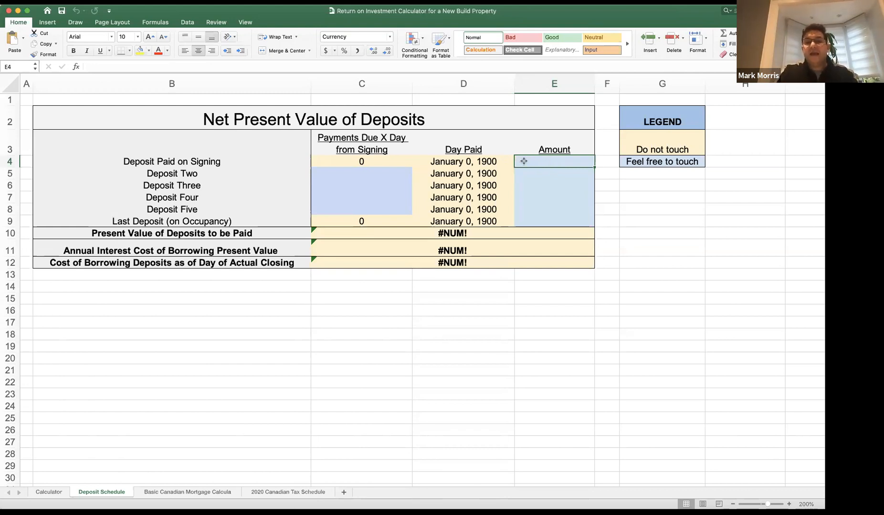
left_click(490, 160)
left_click(551, 164)
left_click(366, 172)
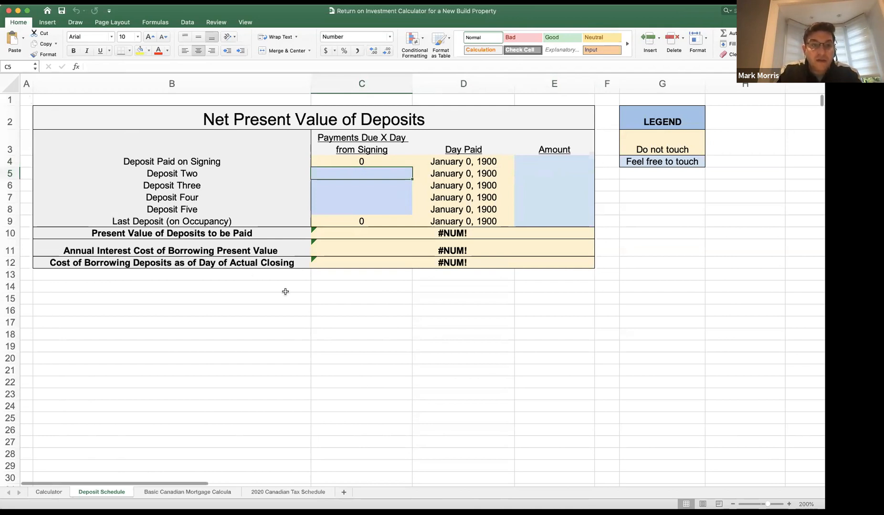
Set the Date Agreement is Signed to January 30, 2020 in the Calculator sheet's property assumptions.
key("ctrl+Page_Up")
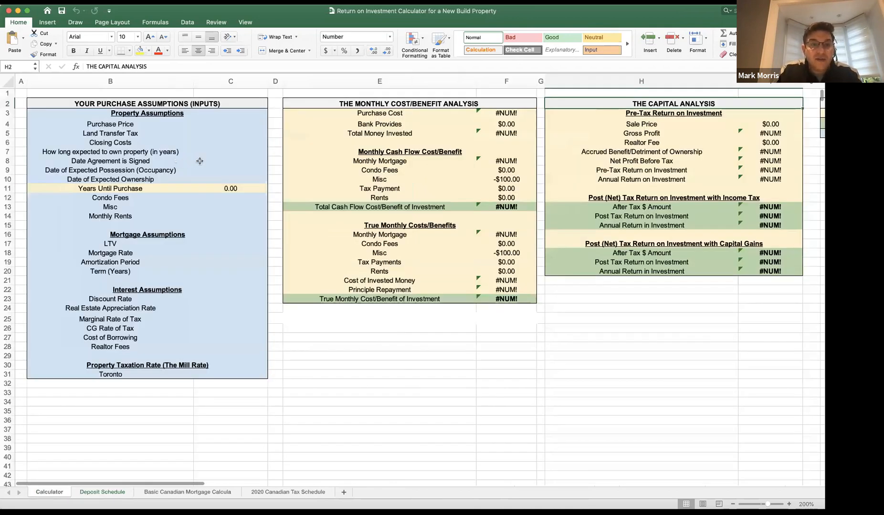
left_click(220, 161)
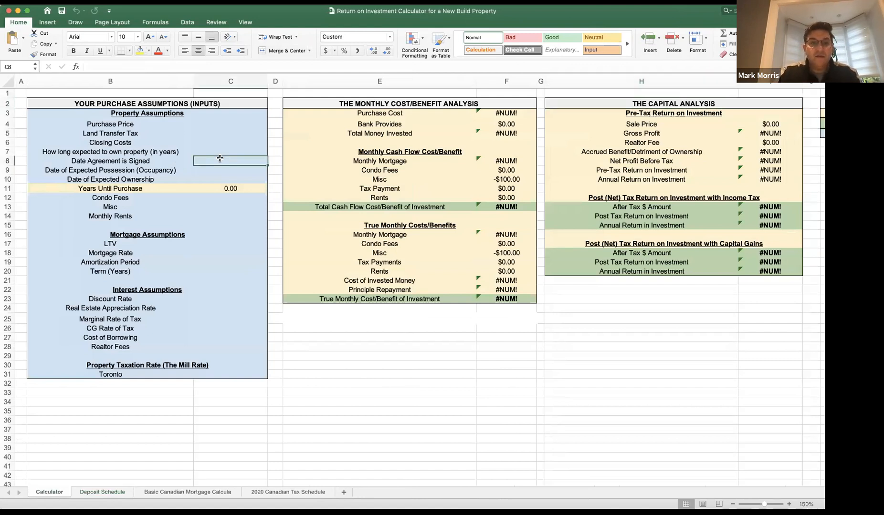
type("January ")
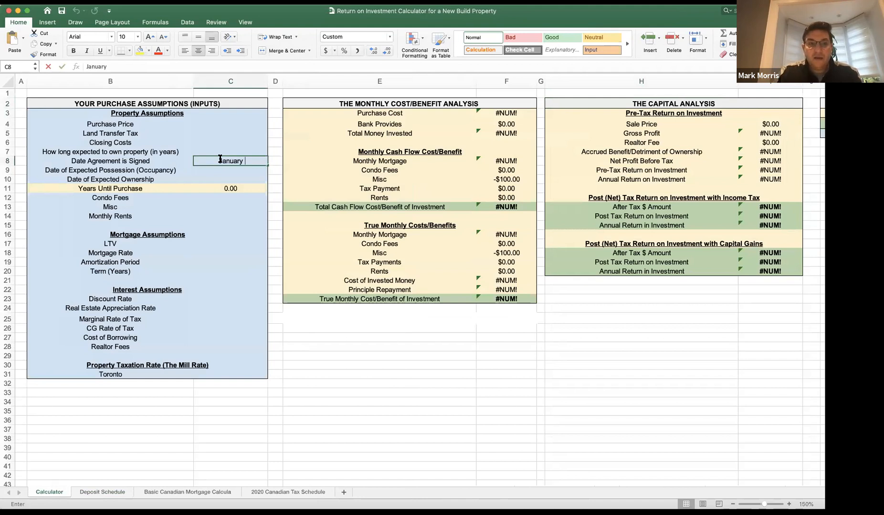
type("30, 20")
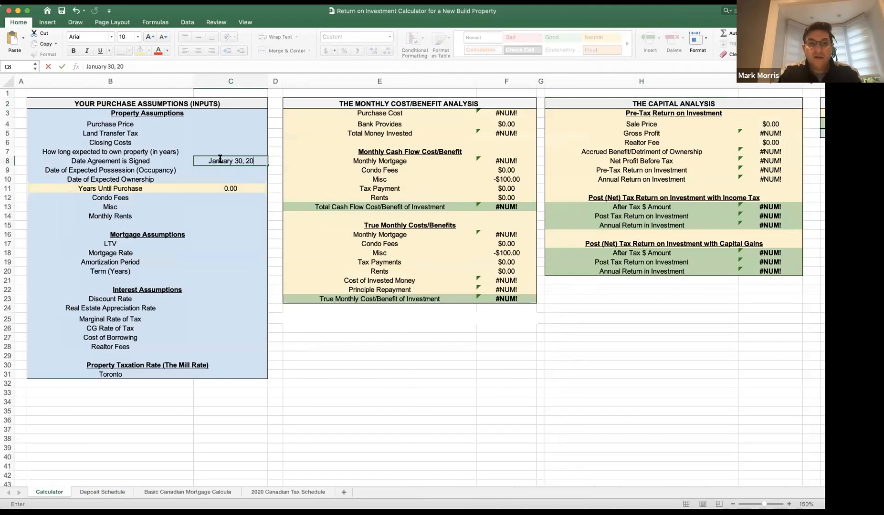
type("20")
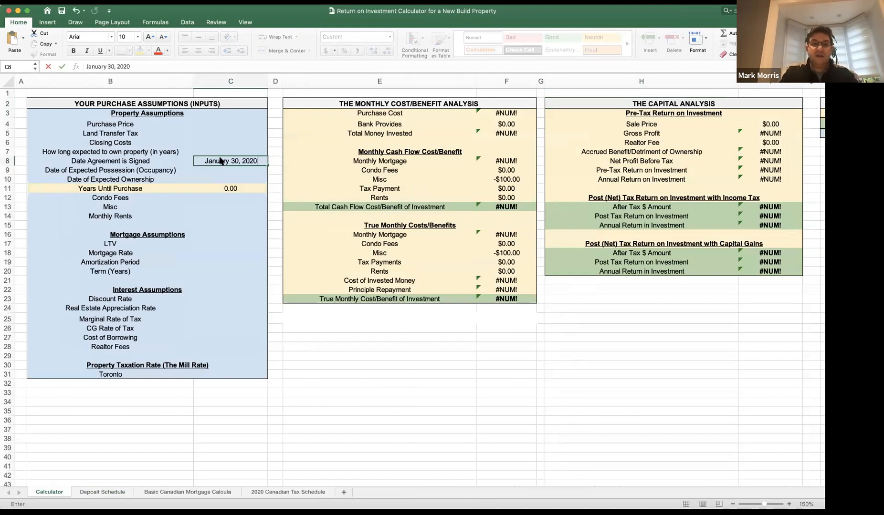
key("Return")
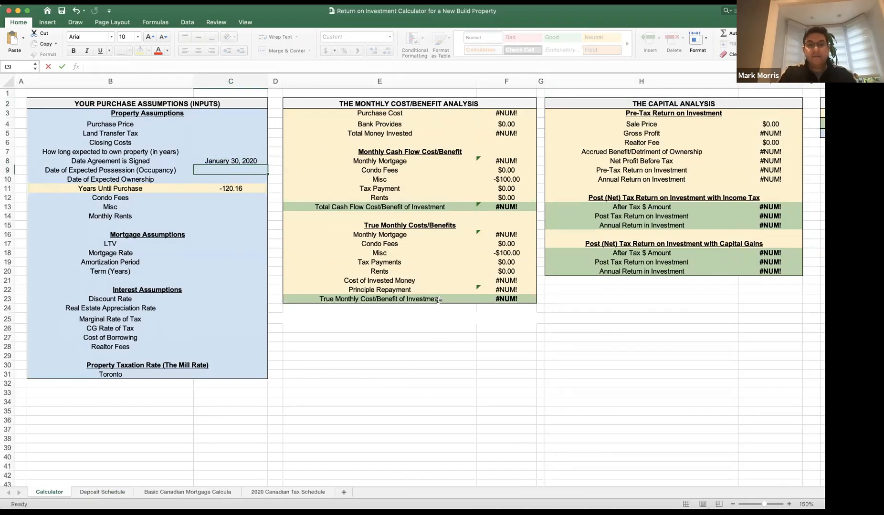
On the Deposit Schedule sheet, set the payment due days from signing to 30, 180, 365 and 600 for Deposits Two through Five.
key("ctrl+Page_Down")
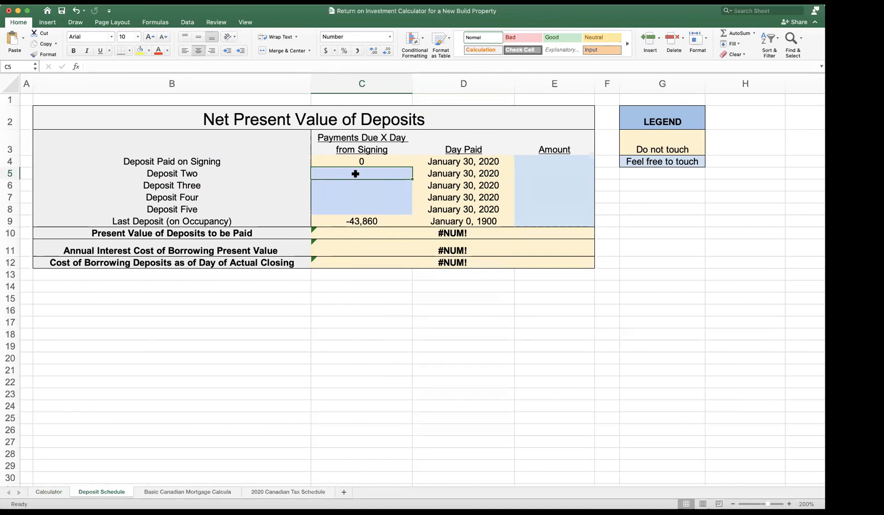
type("0")
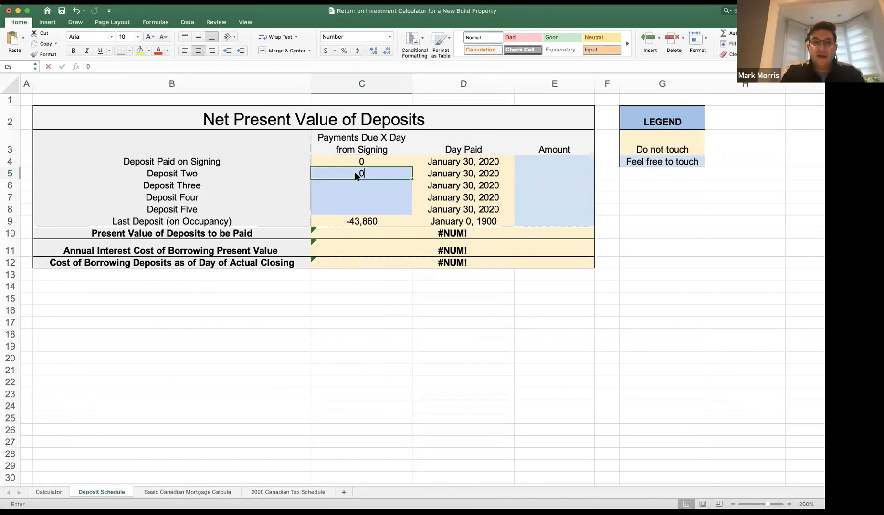
key("BackSpace")
type("30")
key("Return")
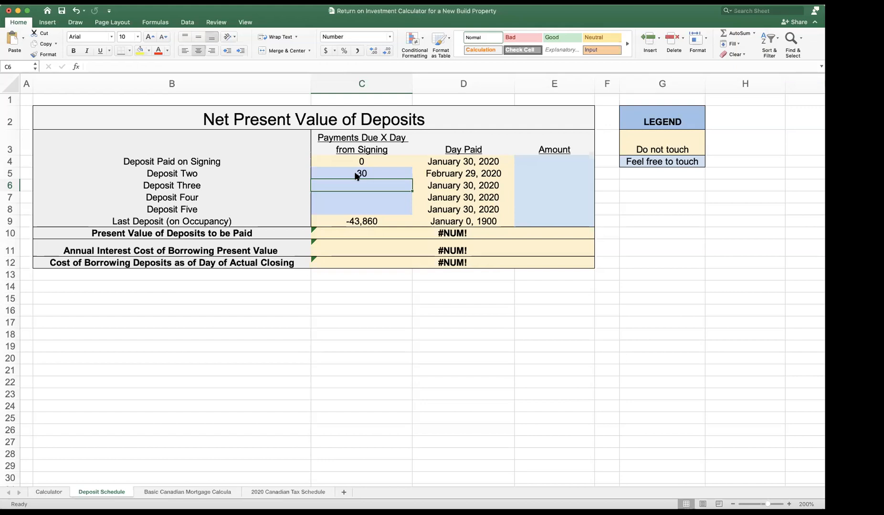
type("18")
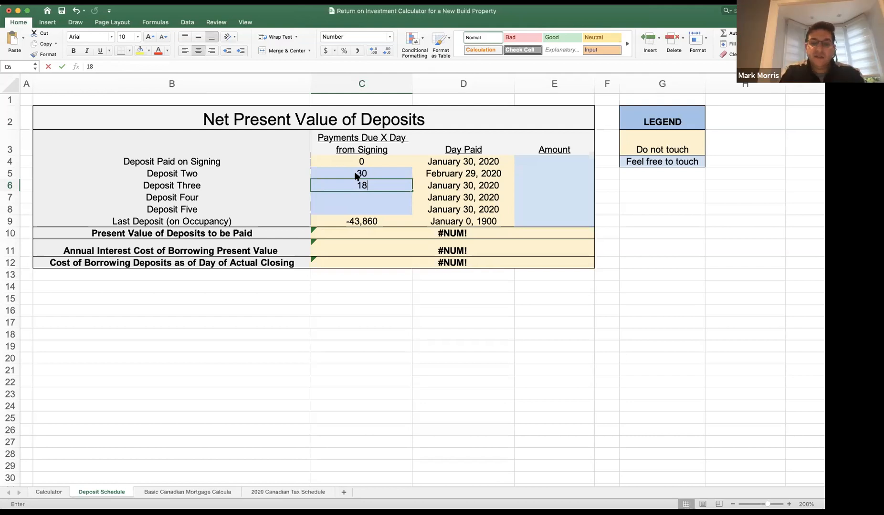
type("0")
key("Return")
type("365")
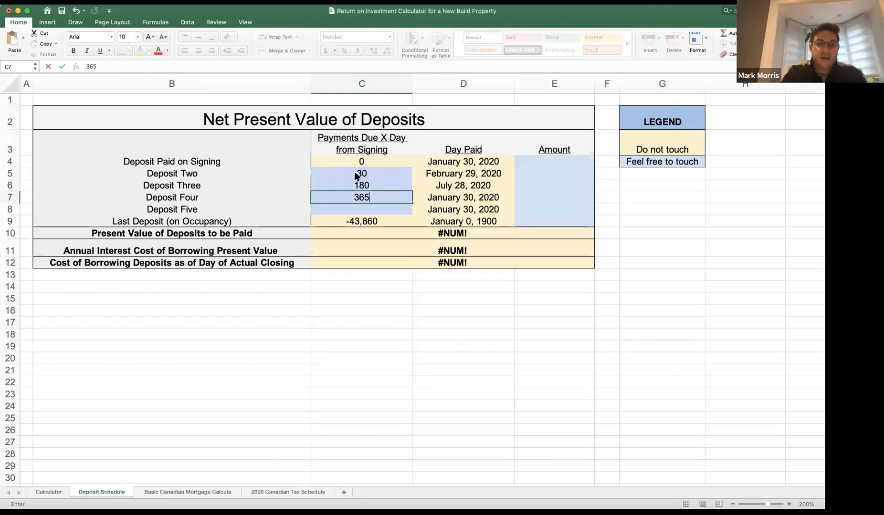
key("Return")
type("600")
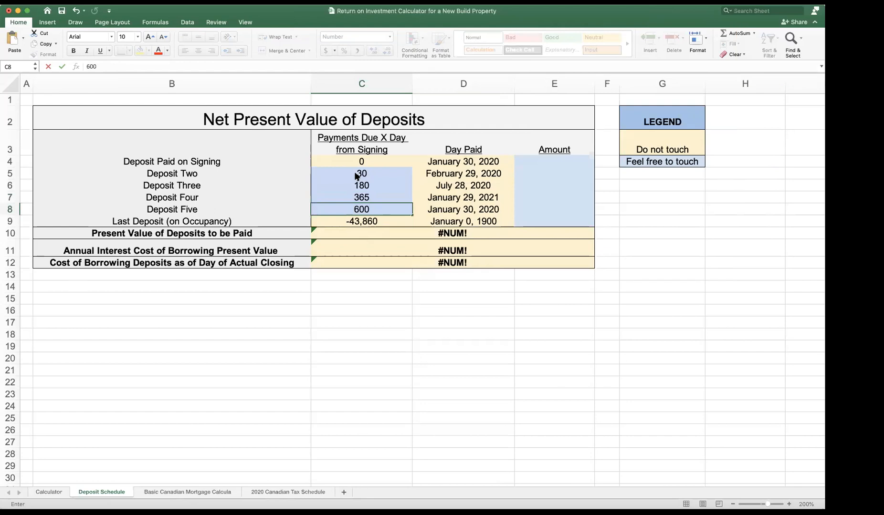
key("Return")
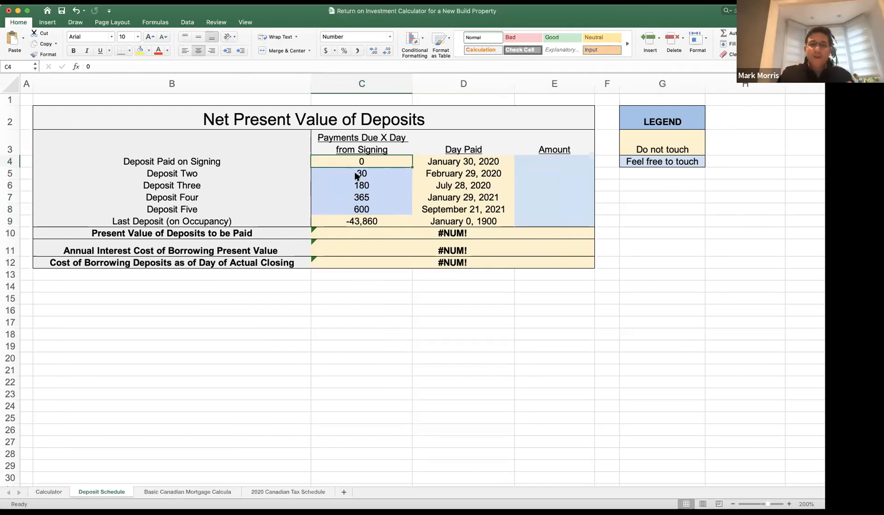
Examine the deposit labels, due days and payment dates in the upper rows of the deposit schedule.
key("Tab")
key("Tab")
key("Left")
key("Left")
key("Left")
key("Down")
key("Down")
key("Right")
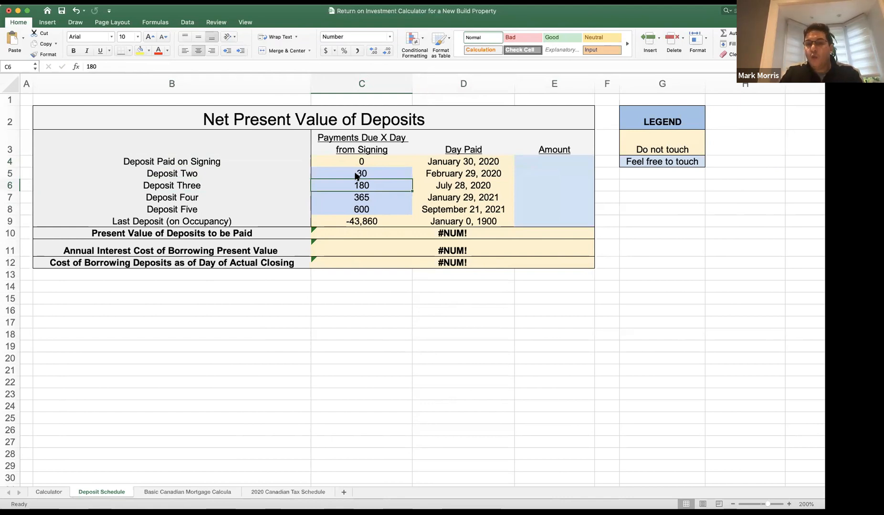
key("Up")
key("Up")
Follow the last deposit's payment date to its source on the Calculator sheet and set the expected possession (occupancy) date to January 30, 2024.
key("Right")
key("Down")
key("Down")
key("Down")
key("Down")
key("Down")
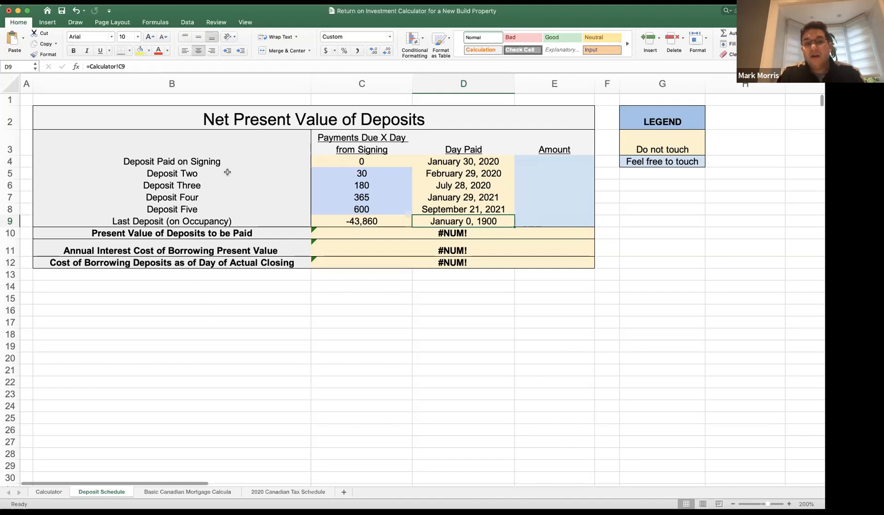
key("ctrl+bracketleft")
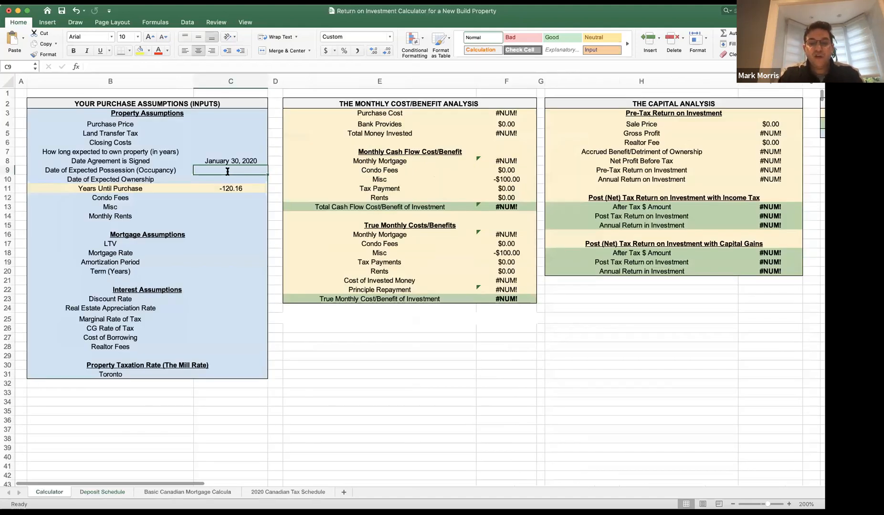
type("January 30,")
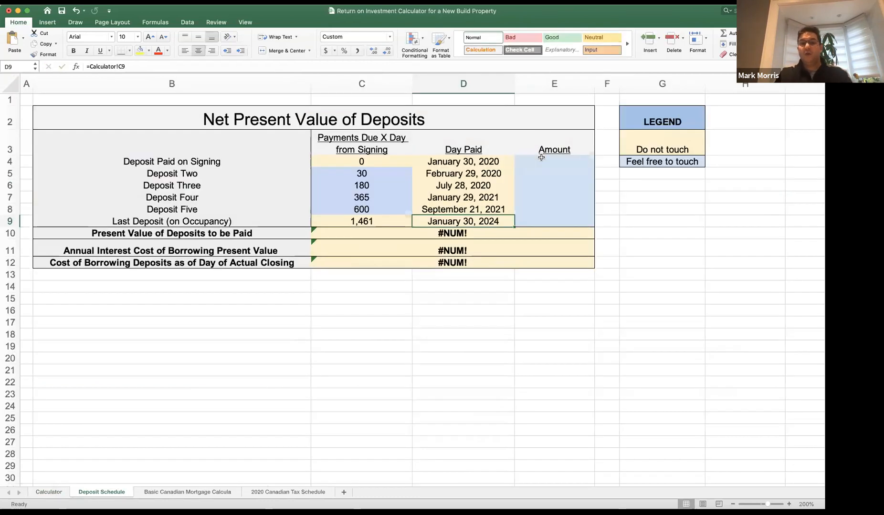
In the deposit schedule, set the amount to $5,000 for the deposit paid on signing and $25,000 for Deposit Two.
left_click(541, 158)
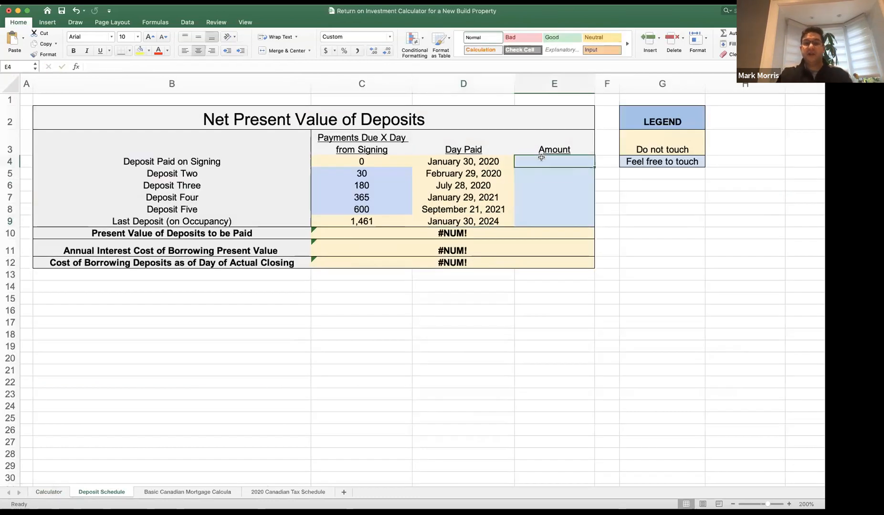
type("5,00")
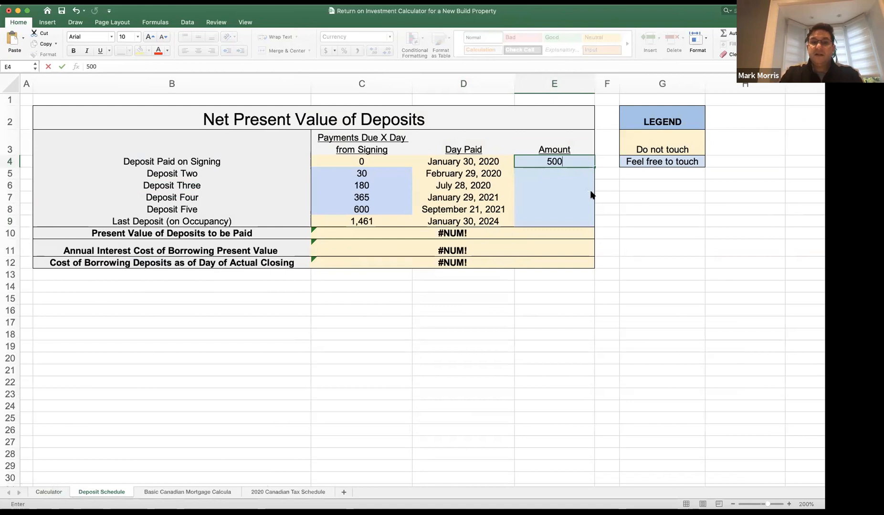
type("0")
key("Return")
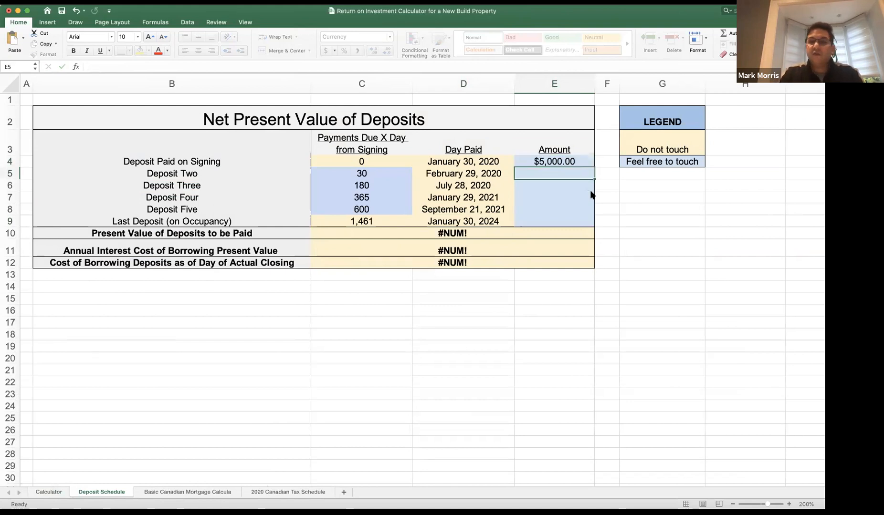
type("25000")
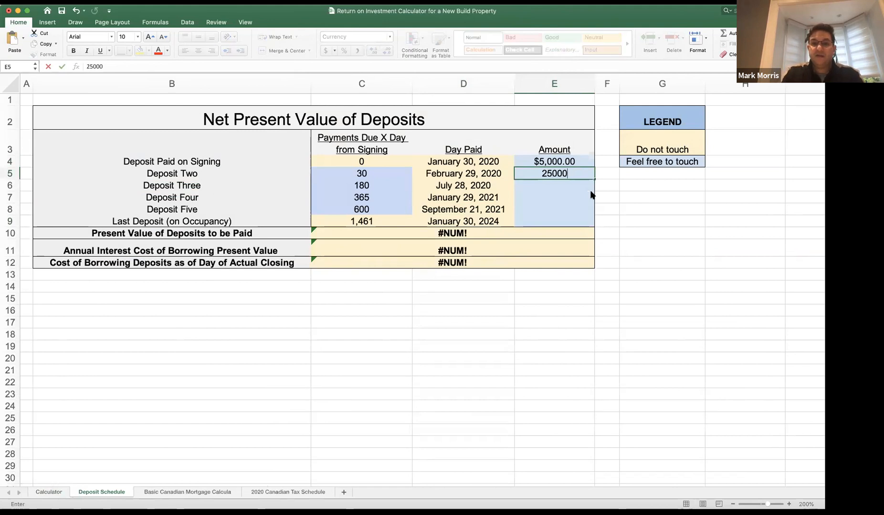
key("Return")
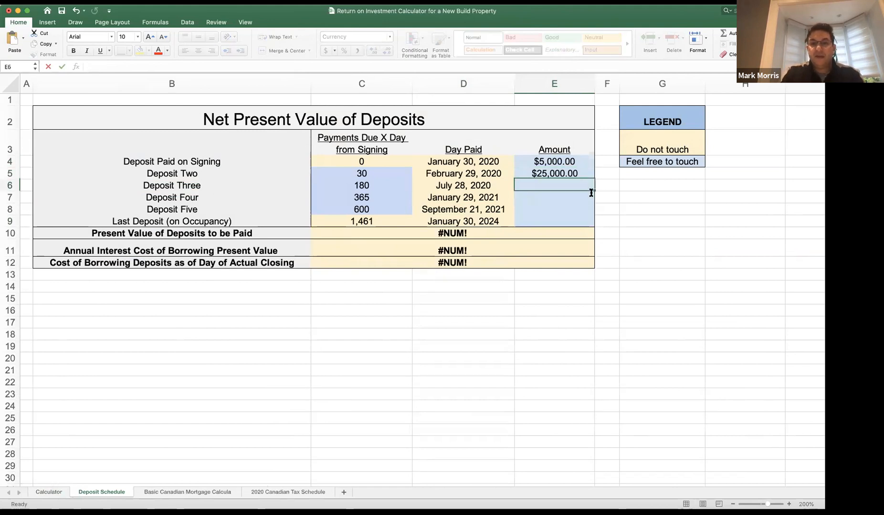
Set the amounts to $23,400 for Deposit Three, $27,500 for Deposit Four, $30,000 for Deposit Five and $40,000 for the last deposit.
type("25000")
key("Return")
type("25")
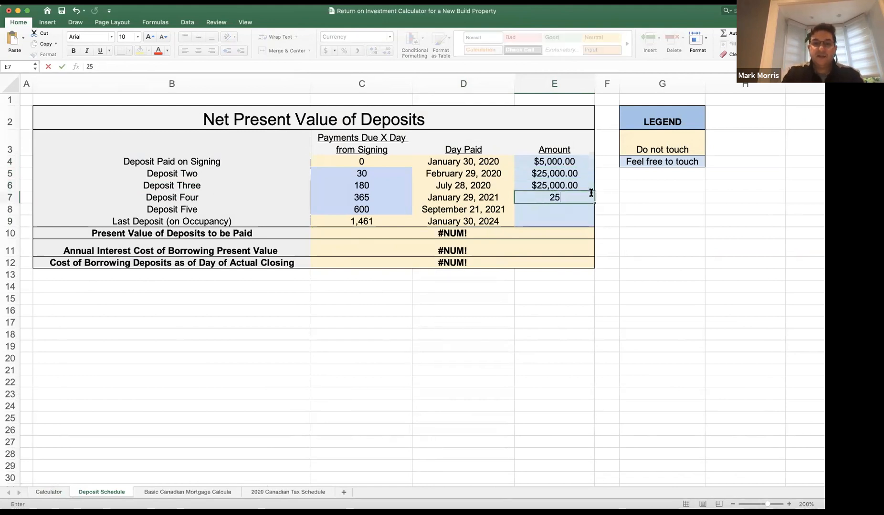
key("BackSpace")
type("7500")
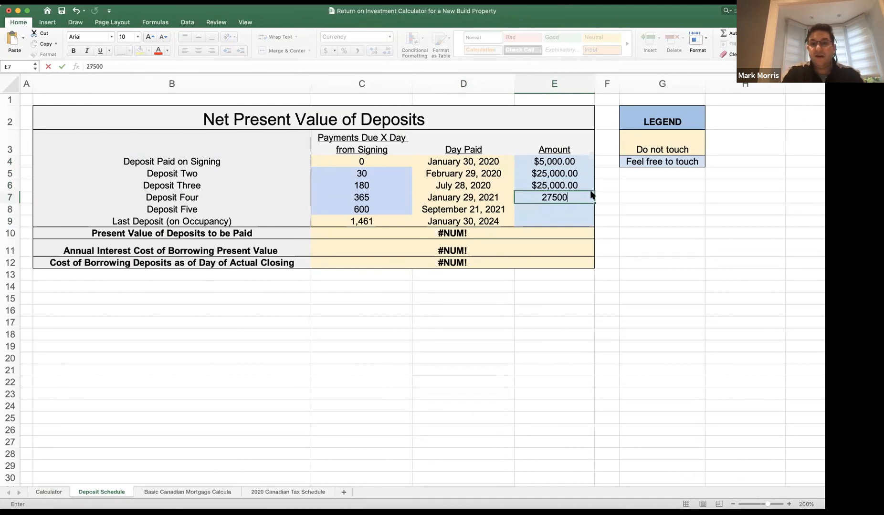
key("Up")
type("23400")
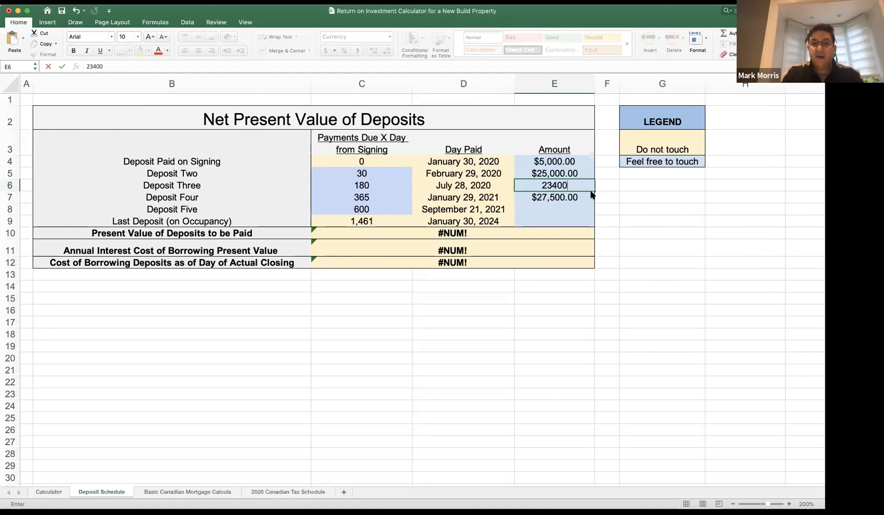
key("Return")
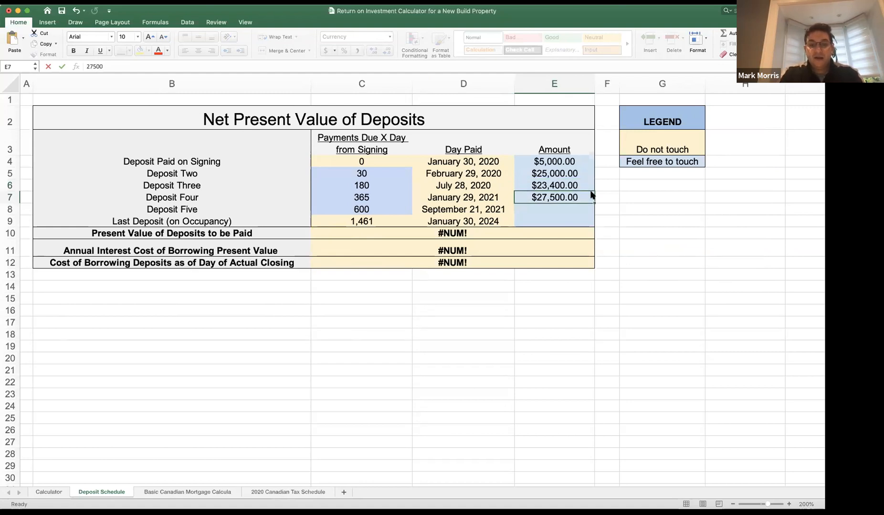
key("Return")
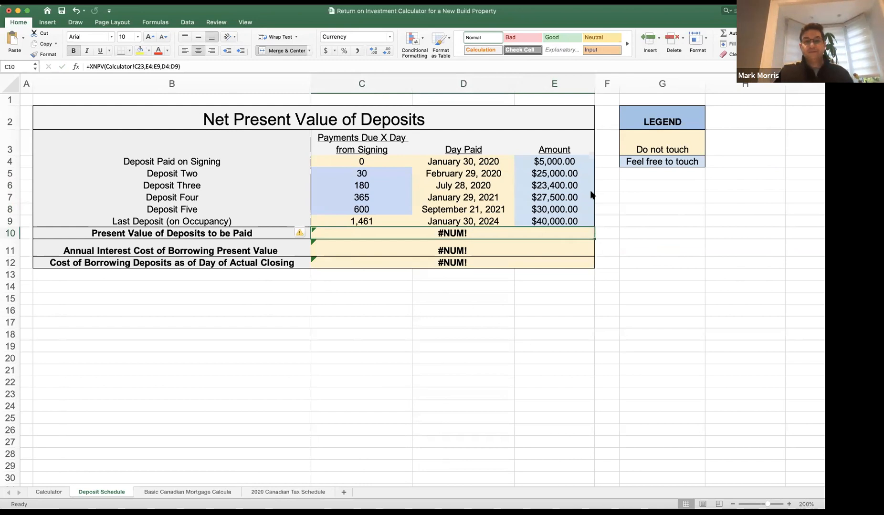
Inspect the XNPV formula behind the present value of deposits, and look over the Canadian mortgage calculation and tax schedule sheets.
key("Left")
key("Right")
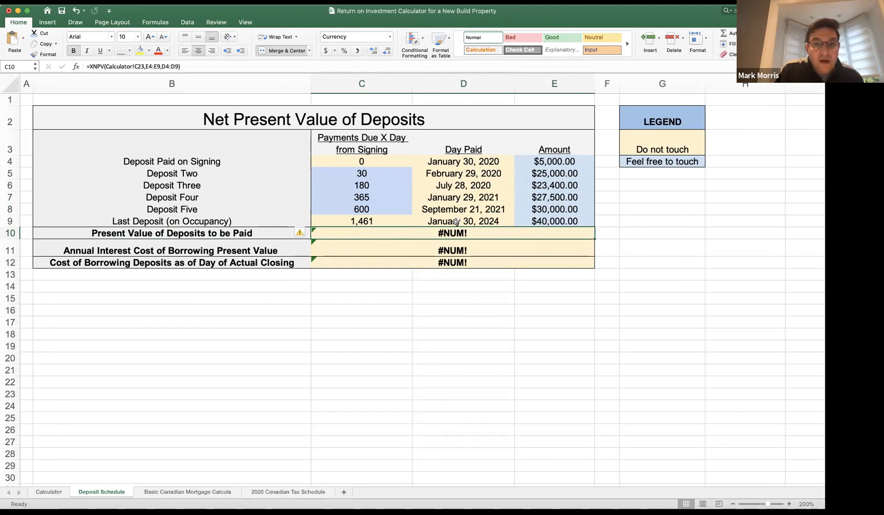
left_click(162, 66)
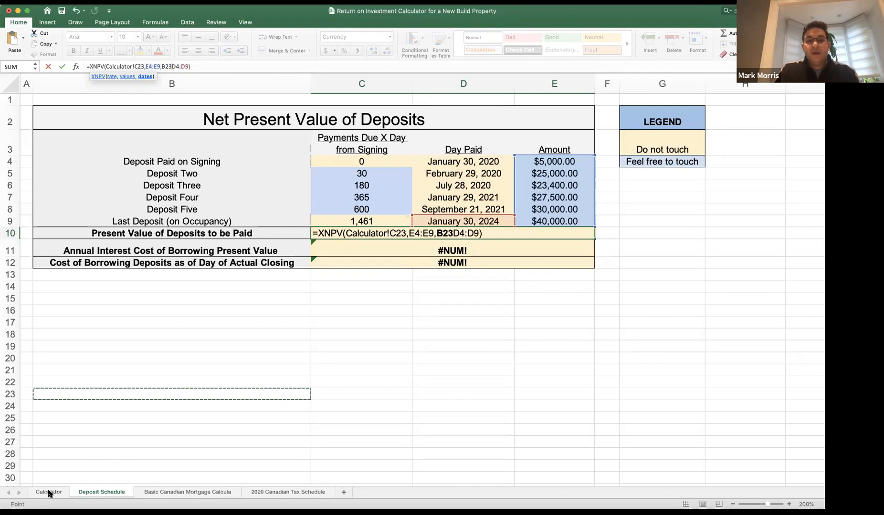
key("Return")
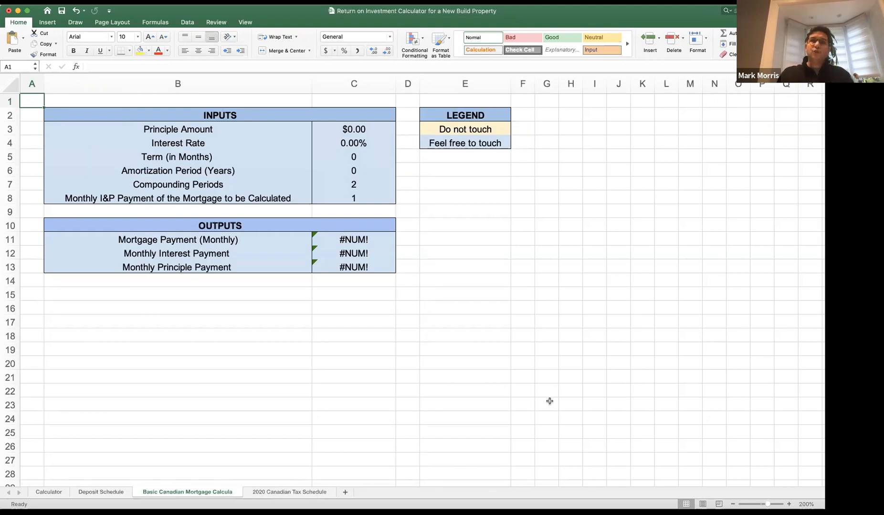
key("ctrl+Page_Down")
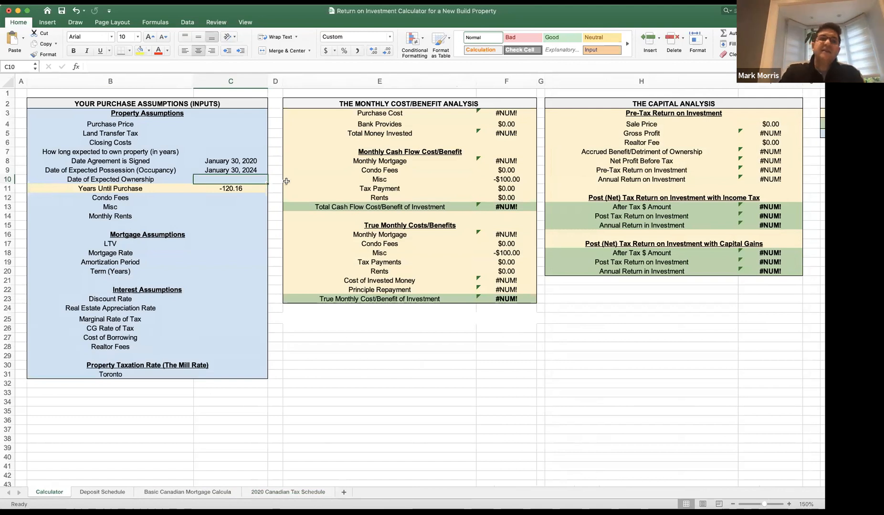
On the Calculator sheet, narrow column D to a width of 1.33 and set the purchase price to $540,000.
left_click_drag(283, 80, 277, 79)
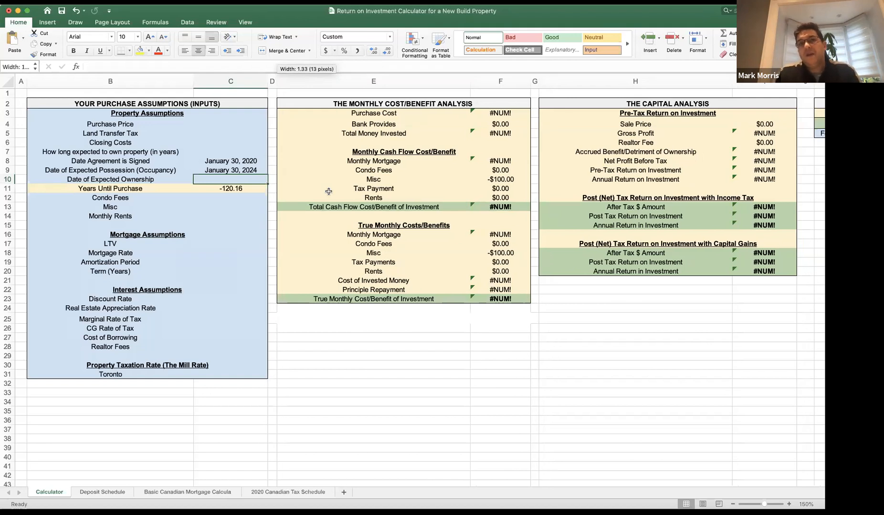
left_click(236, 125)
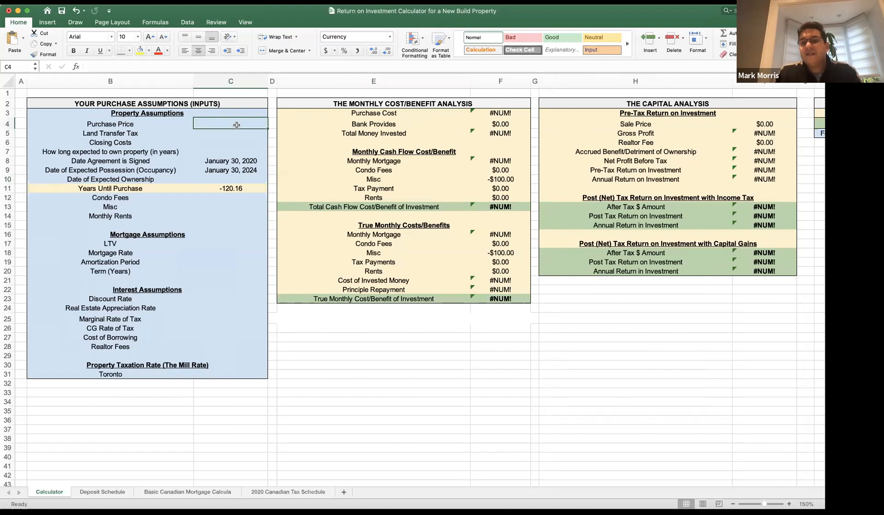
type("5")
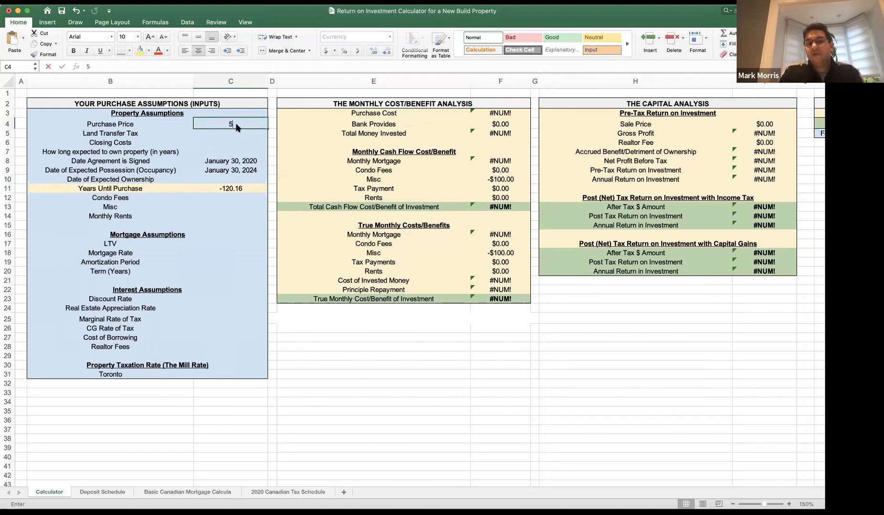
type("4")
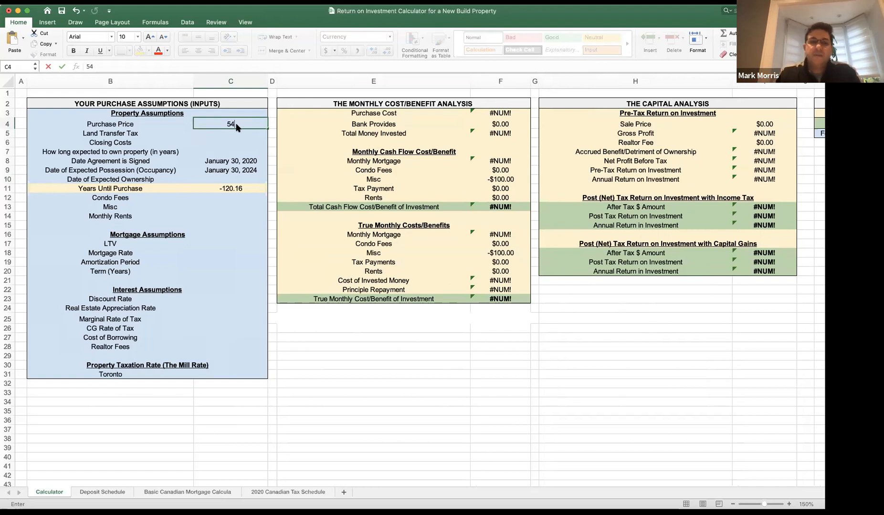
type("0,000")
key("Return")
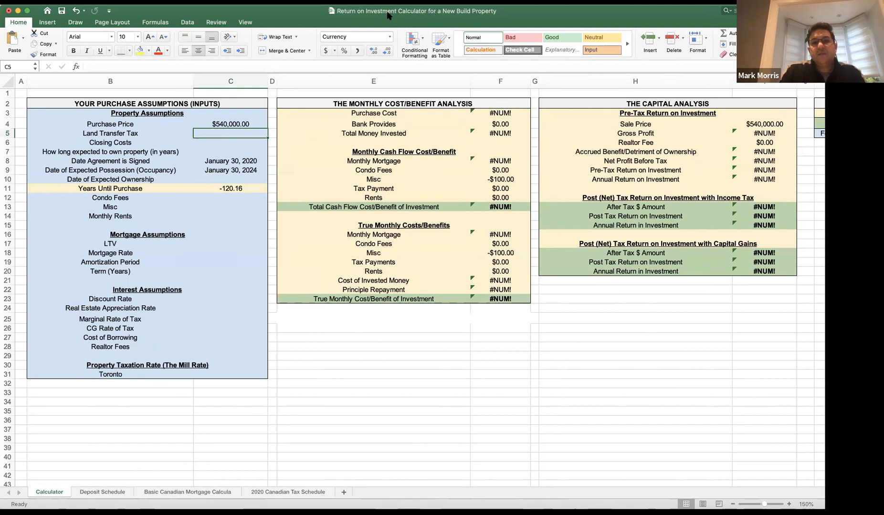
Set the land transfer tax in the property assumptions to $10,000.
left_click(344, 28)
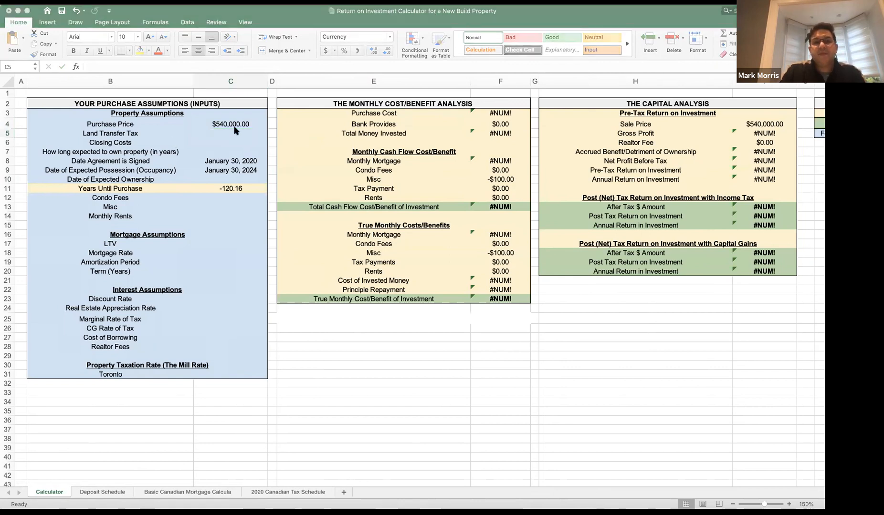
left_click(234, 129)
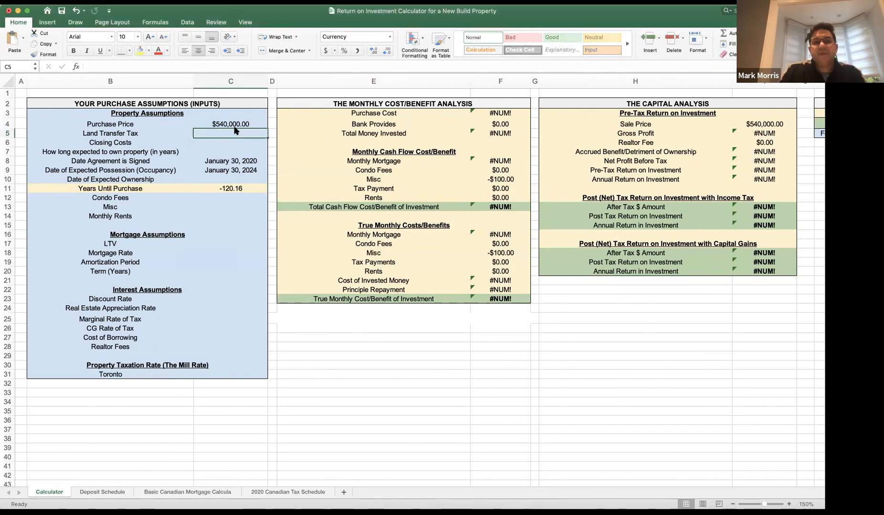
type("84")
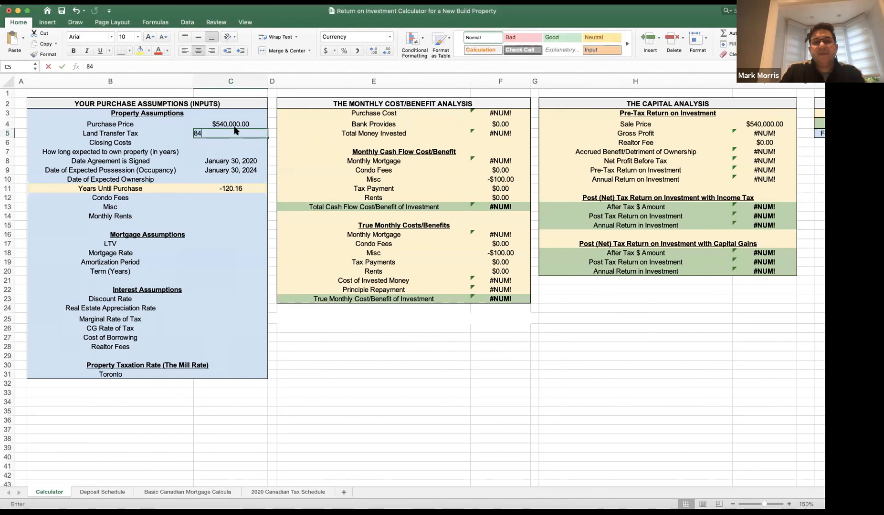
key("BackSpace")
type("500")
key("Return")
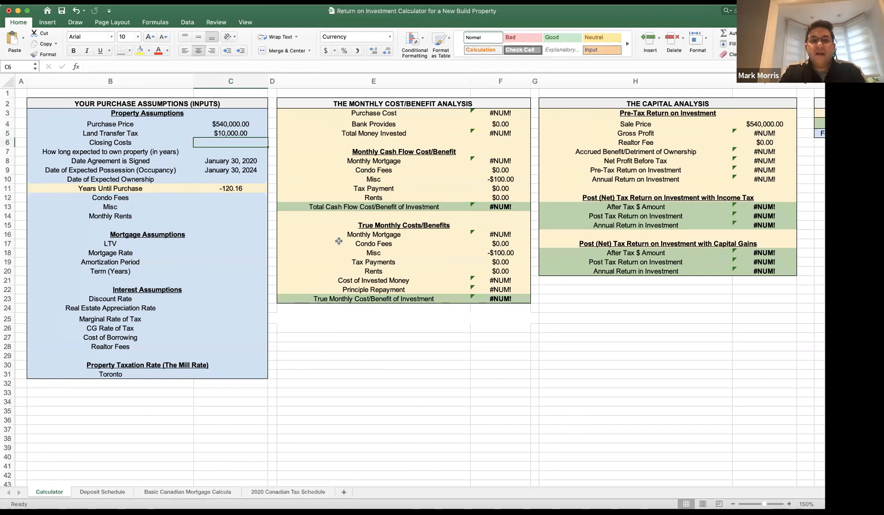
Set the closing costs to $15,000 and the expected length of ownership to 4 years.
type("1")
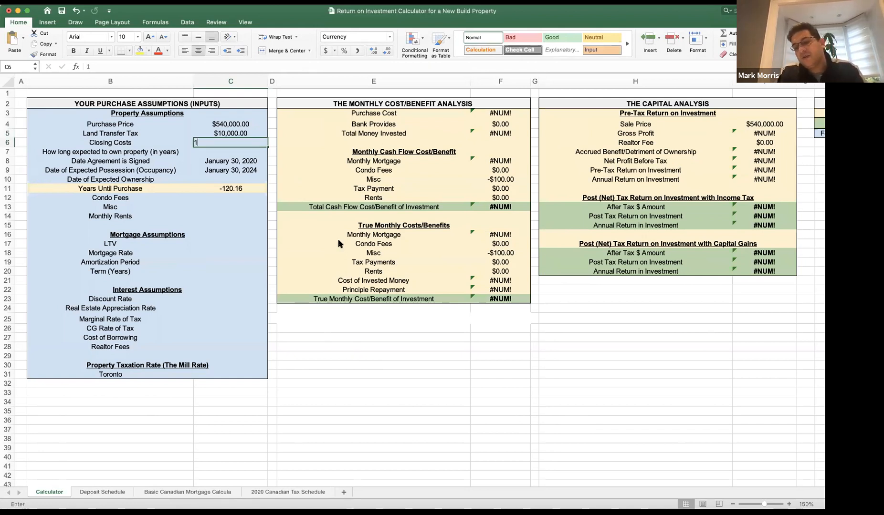
type("5,000")
key("Return")
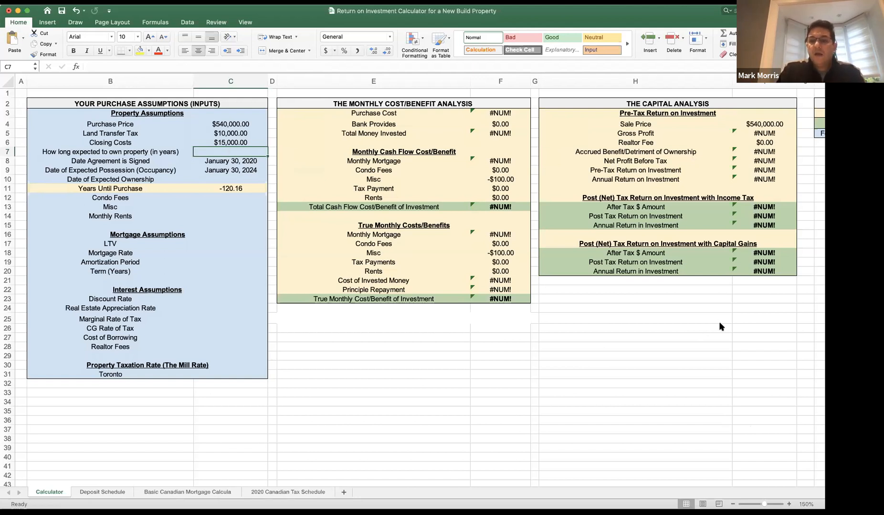
type("4")
key("Return")
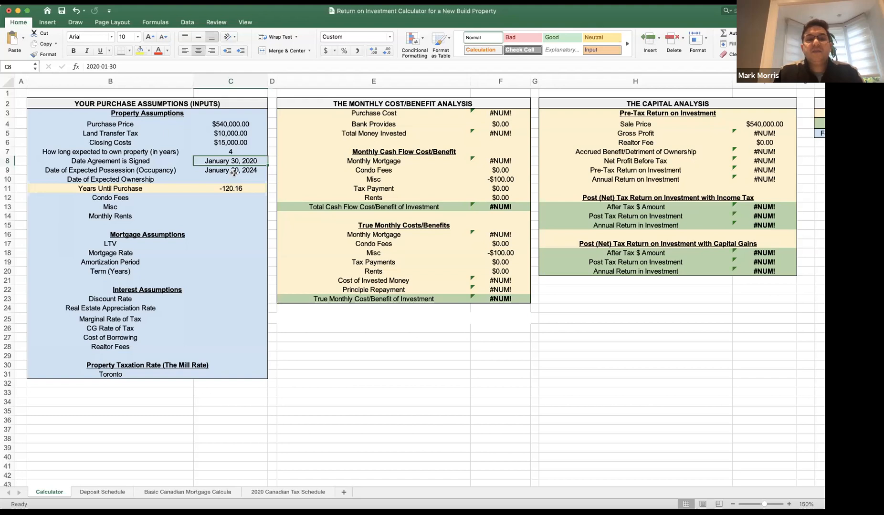
Set the date of expected ownership in the property assumptions to March 30, 2024.
left_click(250, 177)
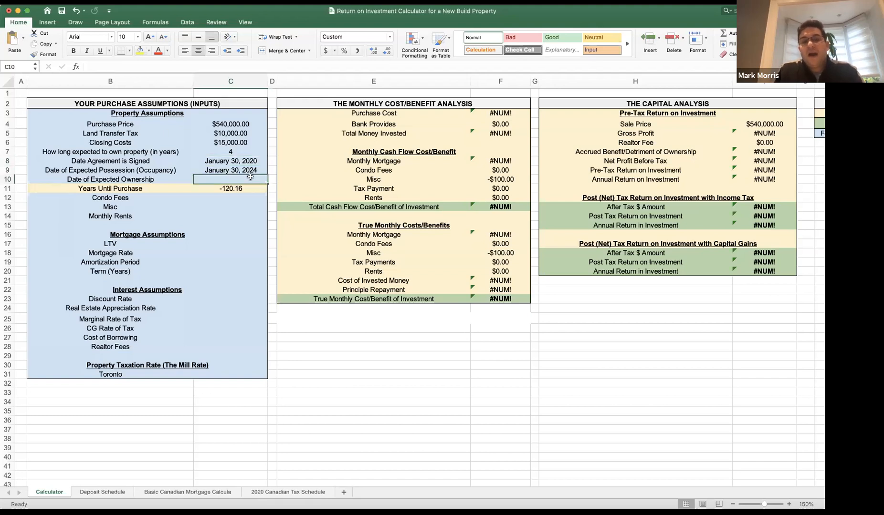
left_click(128, 170)
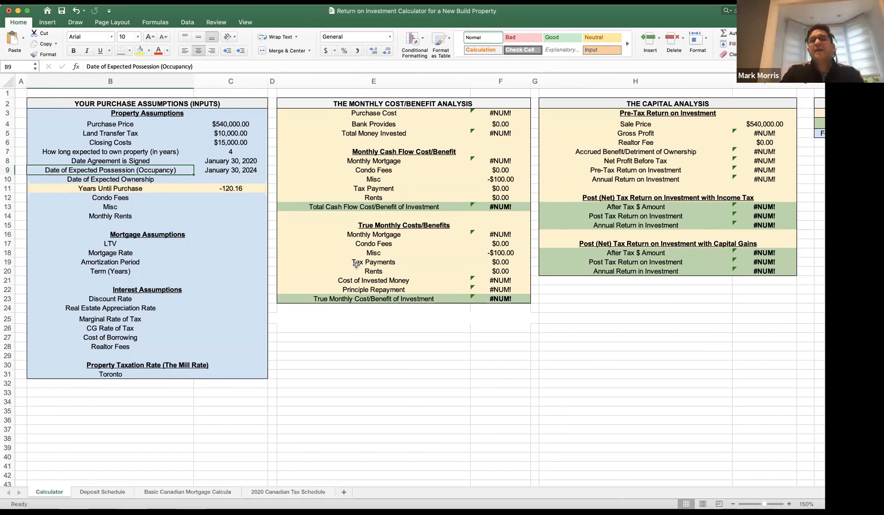
key("Down")
key("Right")
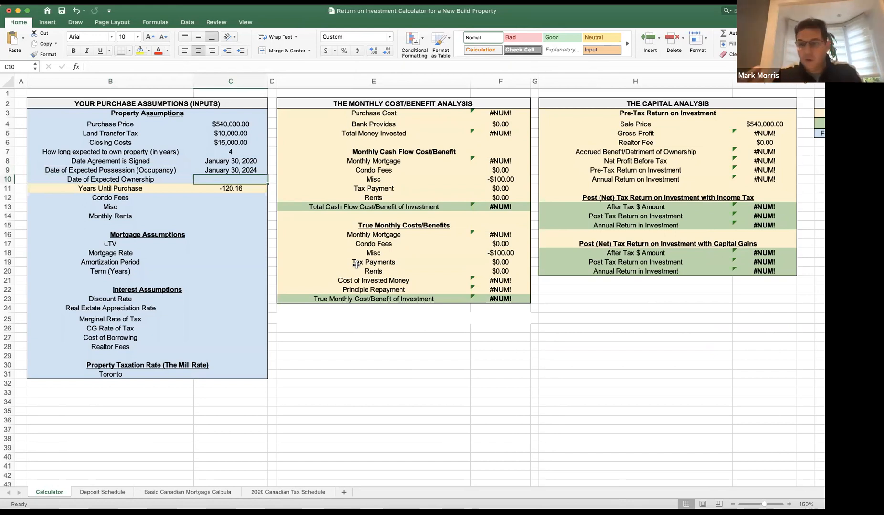
type("March")
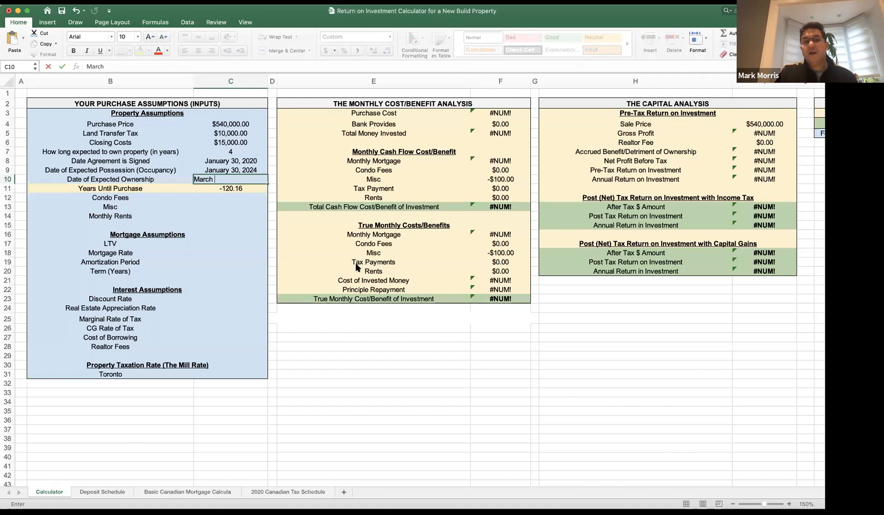
type("30, 2024")
key("Return")
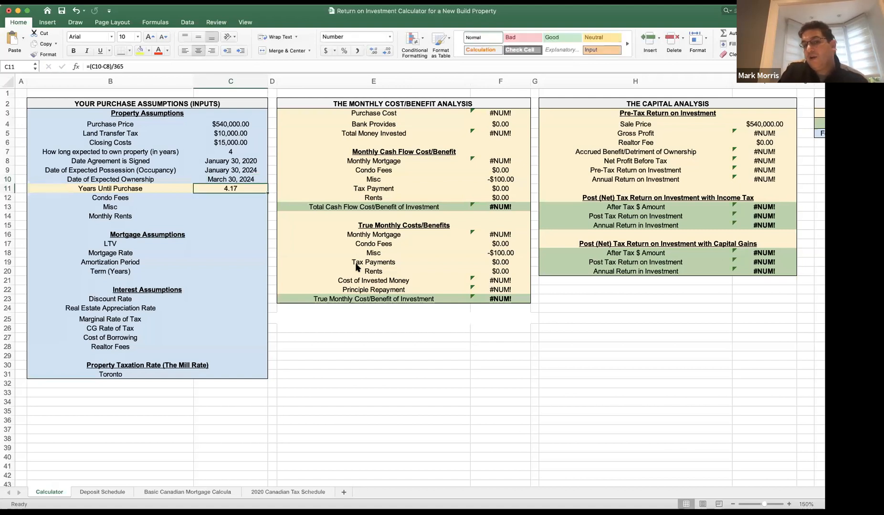
Review the signing, possession and expected ownership dates along with the formula for the years until purchase.
key("Up")
key("Up")
key("Up")
key("Down")
key("Down")
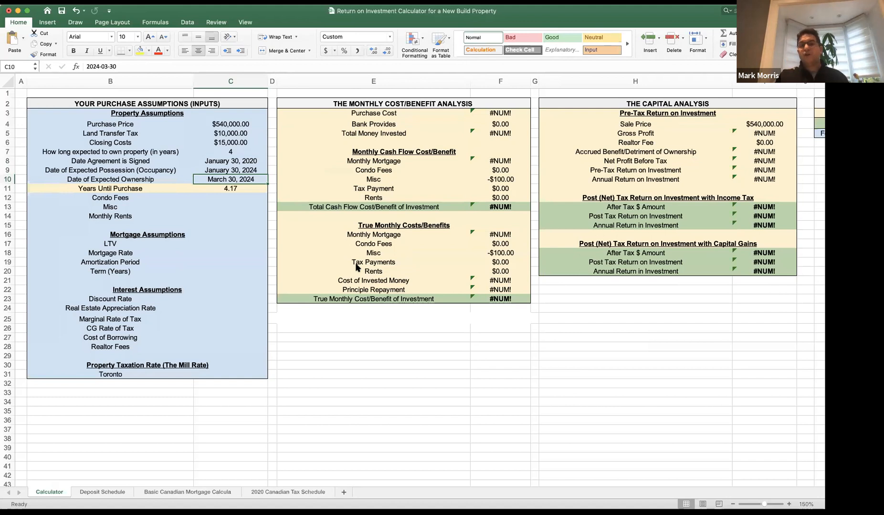
key("Down")
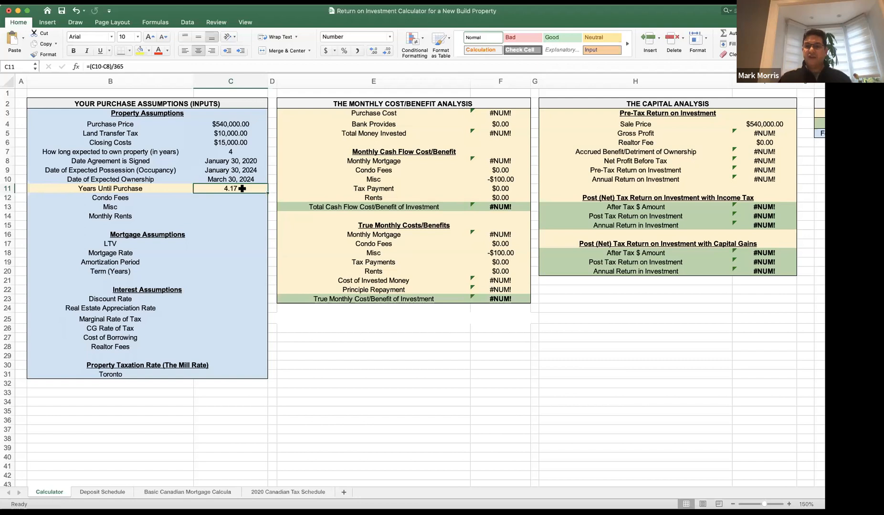
Fill in the monthly figures of the property assumptions: condo fees $350, misc 50 and monthly rents $2,000.
key("Return")
type("350")
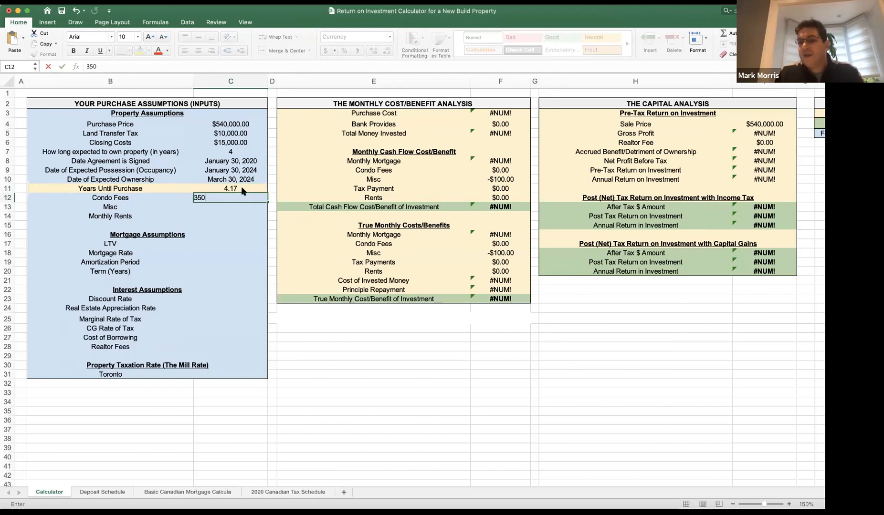
key("Return")
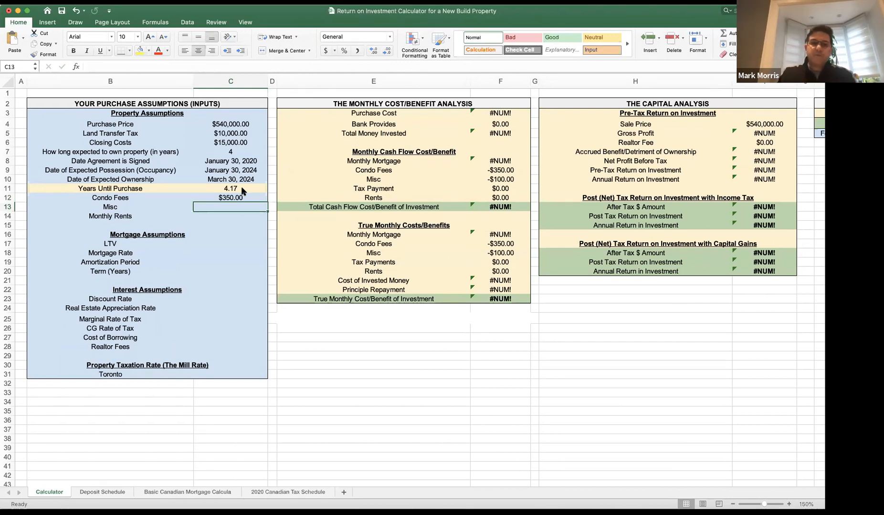
type("50")
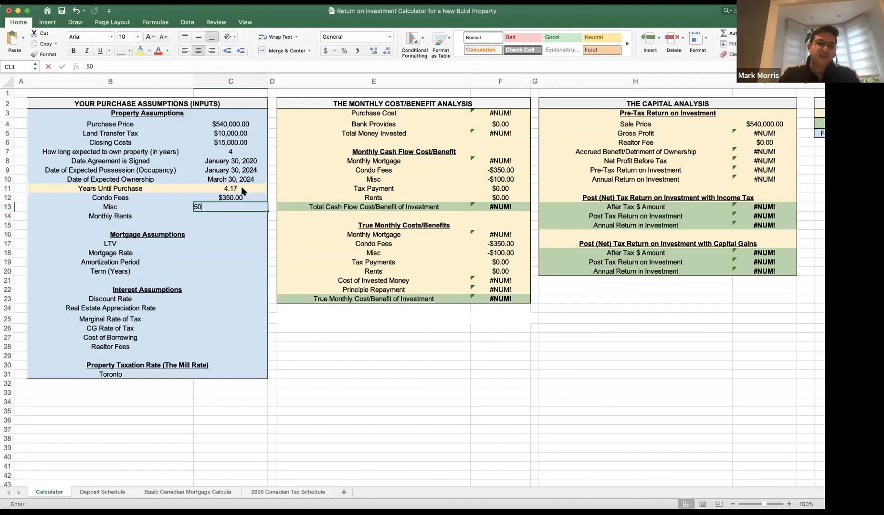
key("Return")
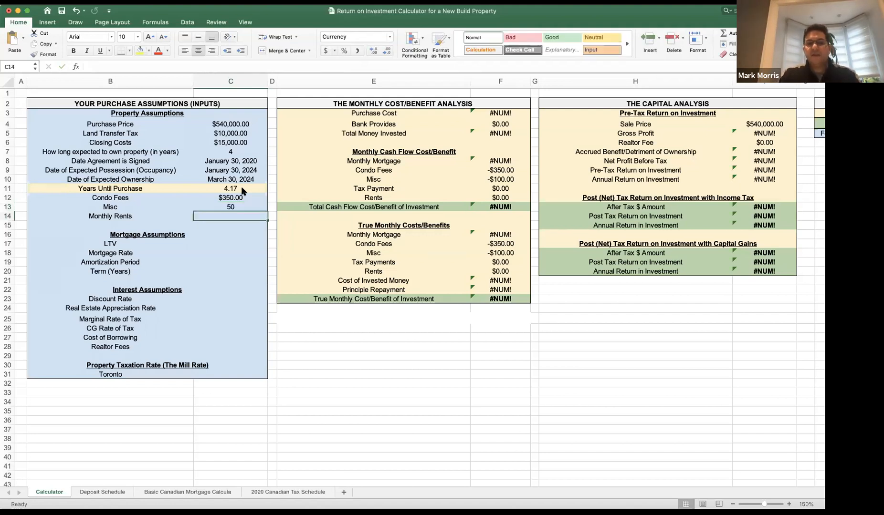
type("2000")
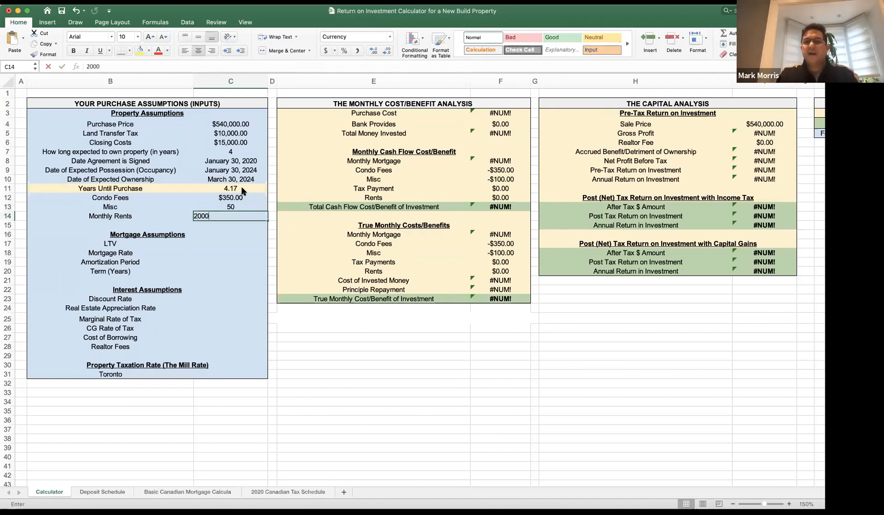
key("Return")
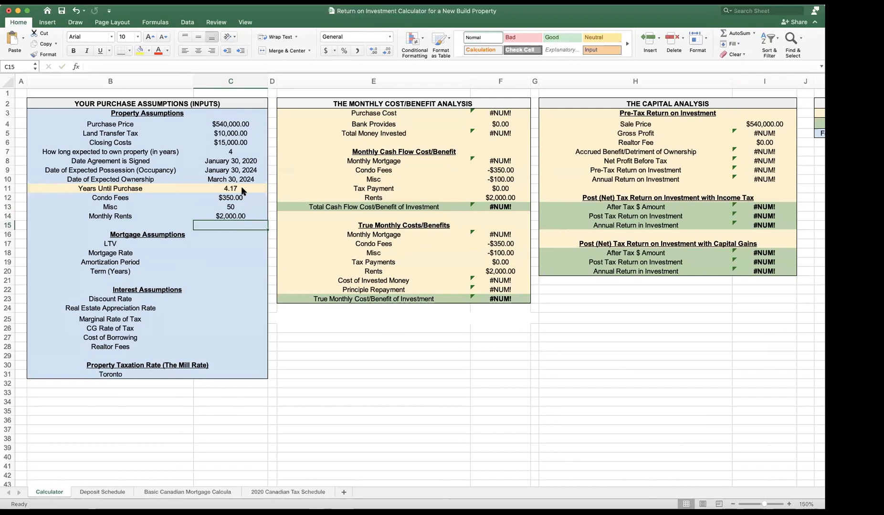
Change the land transfer tax in the property assumptions to $15,000.
key("Up")
key("Up")
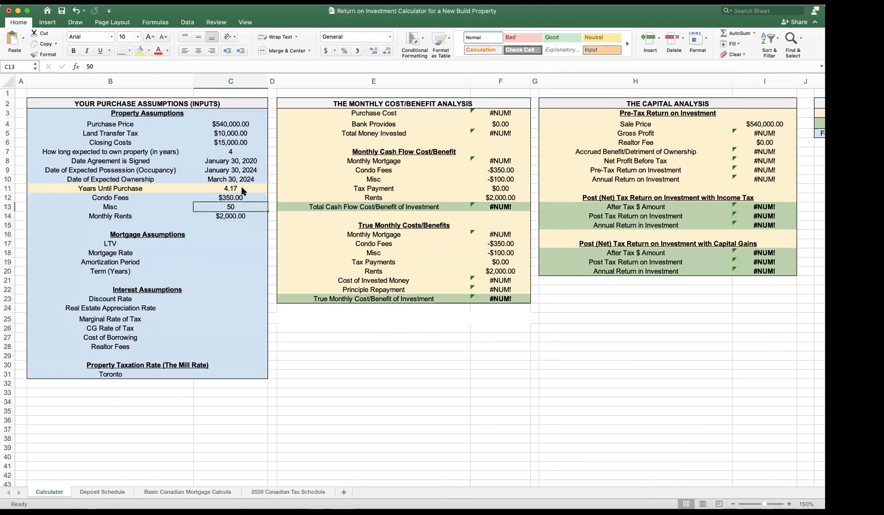
left_click(230, 132)
type("15")
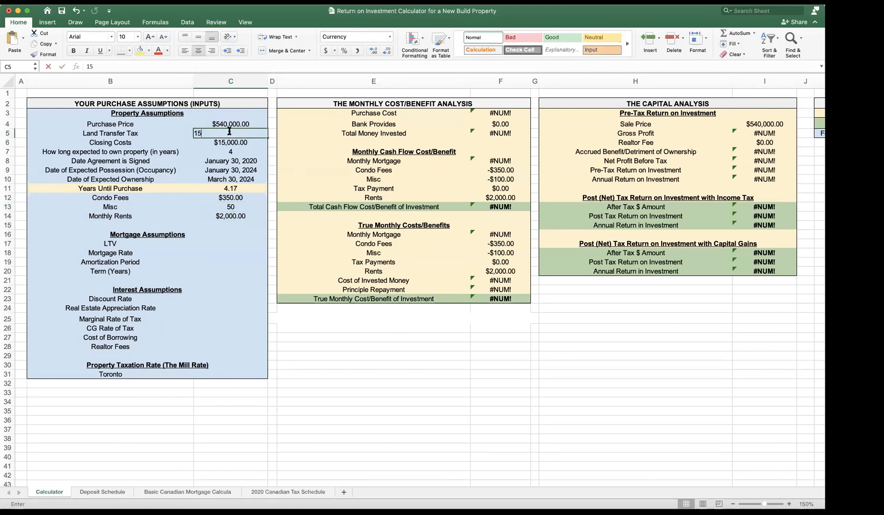
Format the Misc amount in the property assumptions as dollar currency with two decimal places.
left_click(230, 218)
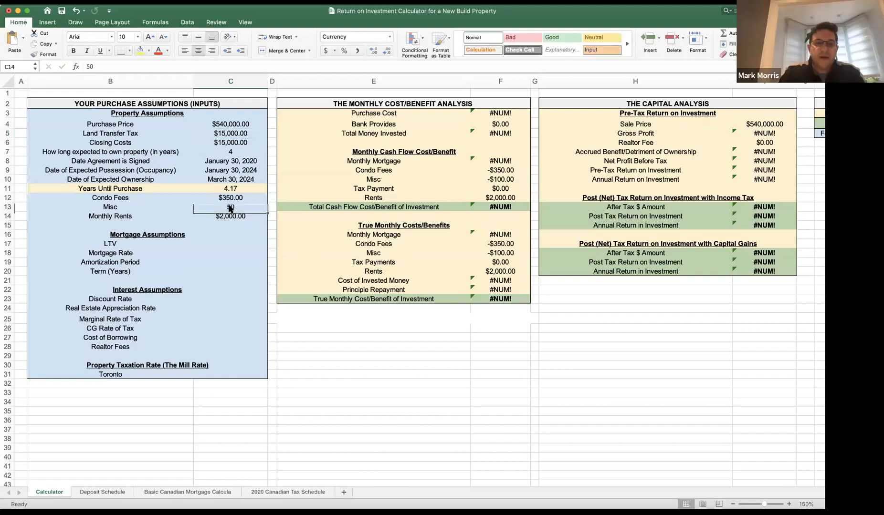
right_click(230, 206)
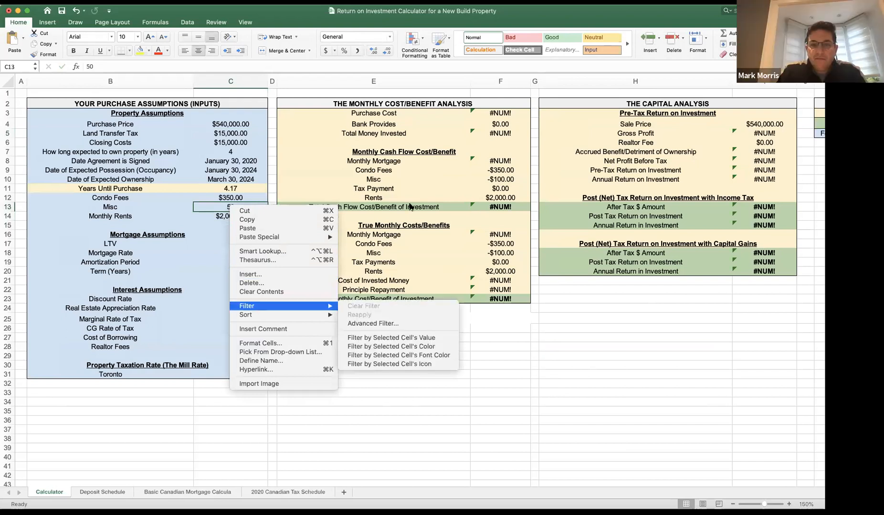
left_click(348, 169)
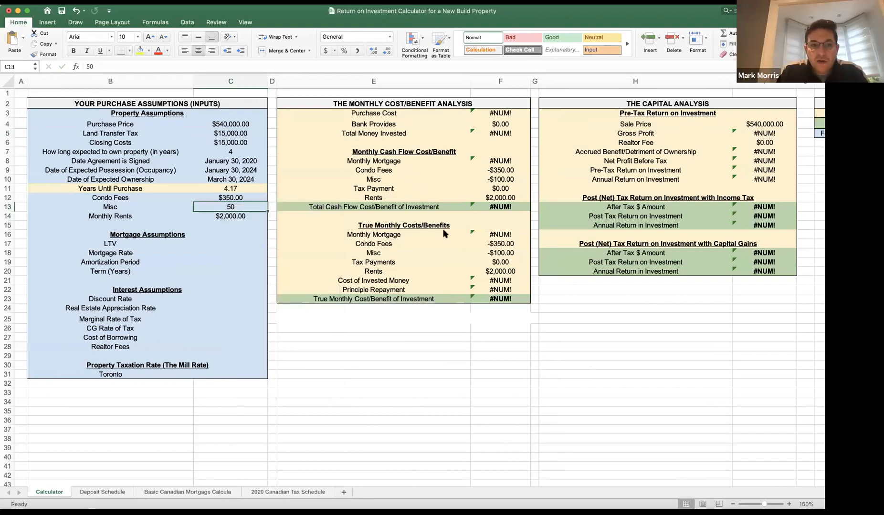
key("super+1")
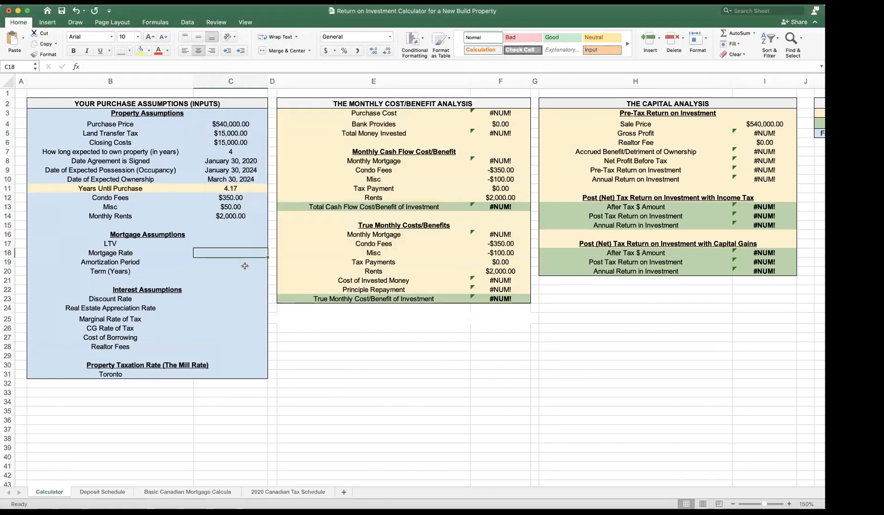
Change the monthly rents in the property assumptions to $1,850.
key("Up")
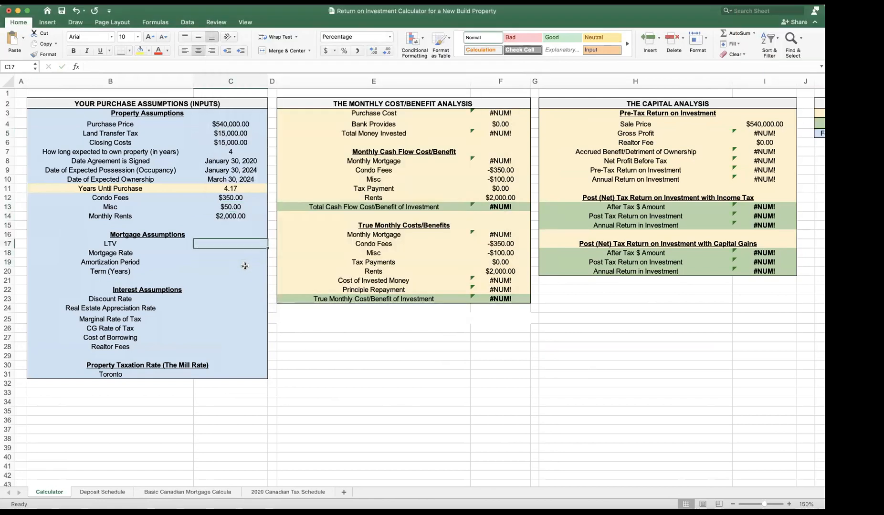
left_click(245, 265)
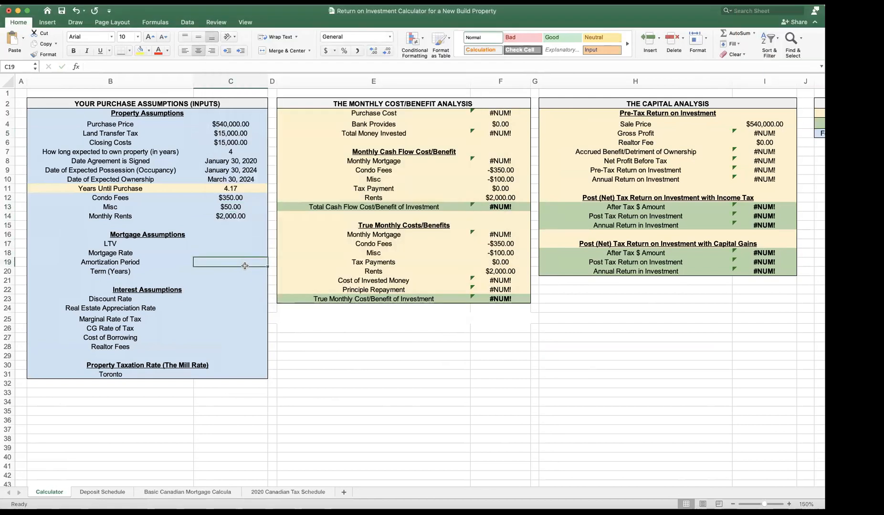
key("Up")
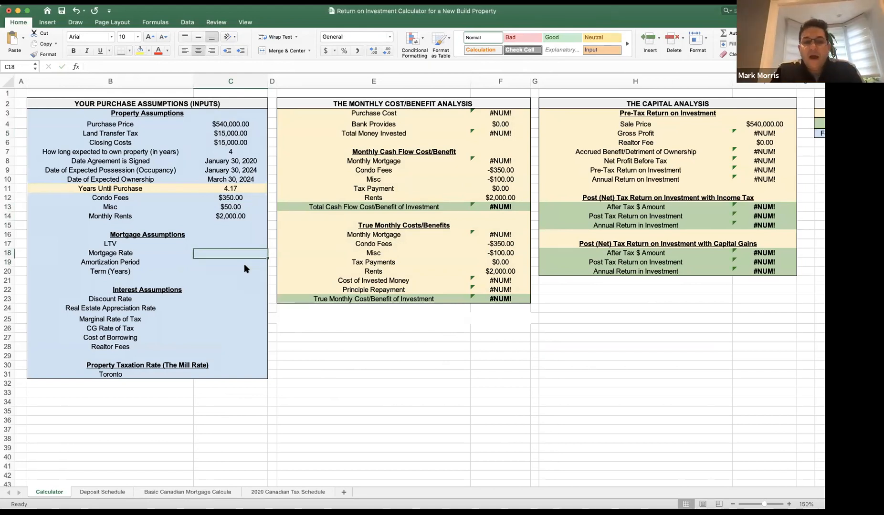
key("Up")
key("Up")
key("Up")
key("Up")
type("1850")
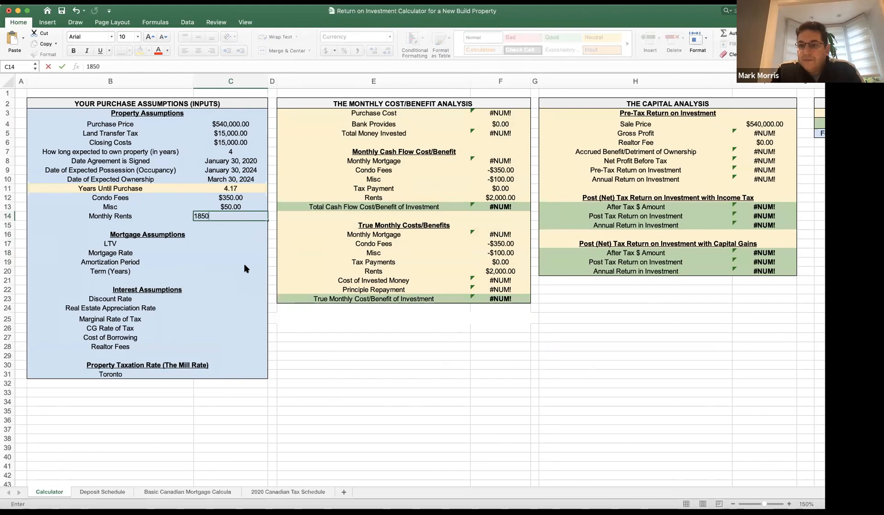
key("Return")
Fill in the mortgage assumptions with an LTV of 80% and a mortgage rate of 2.35%.
key("Down")
key("Down")
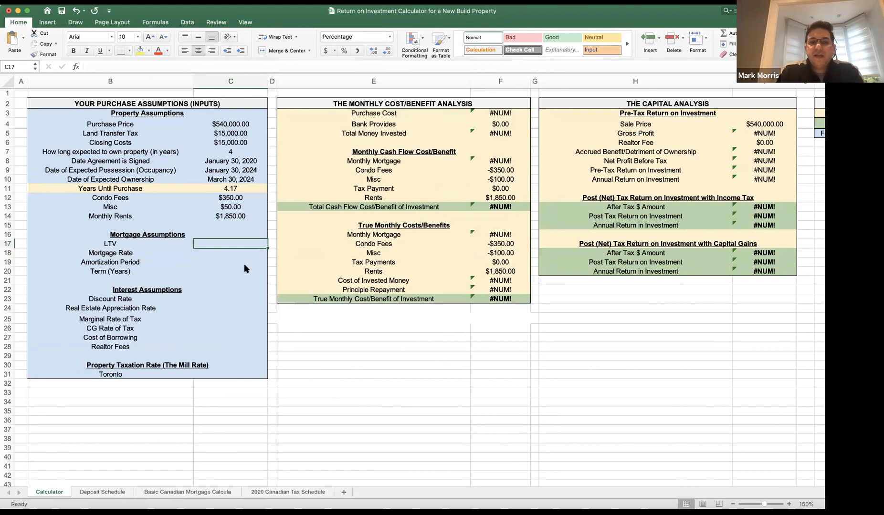
type("80")
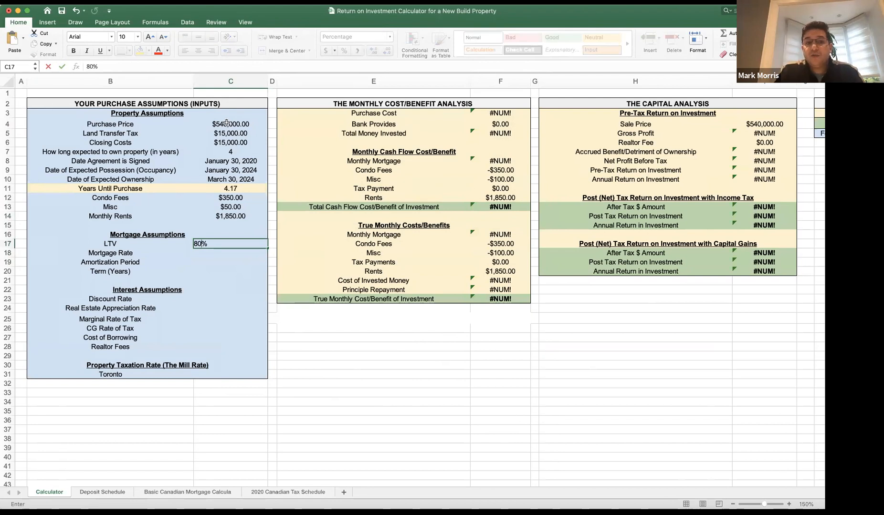
key("Return")
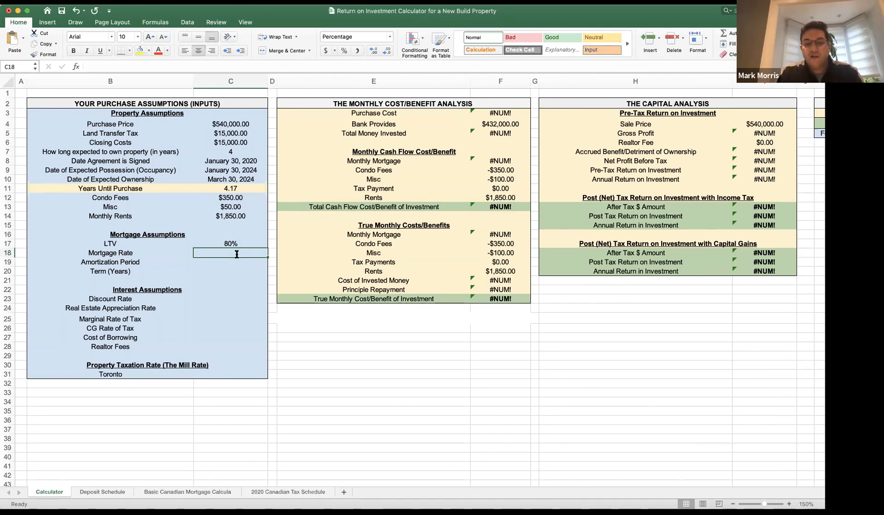
type("2.")
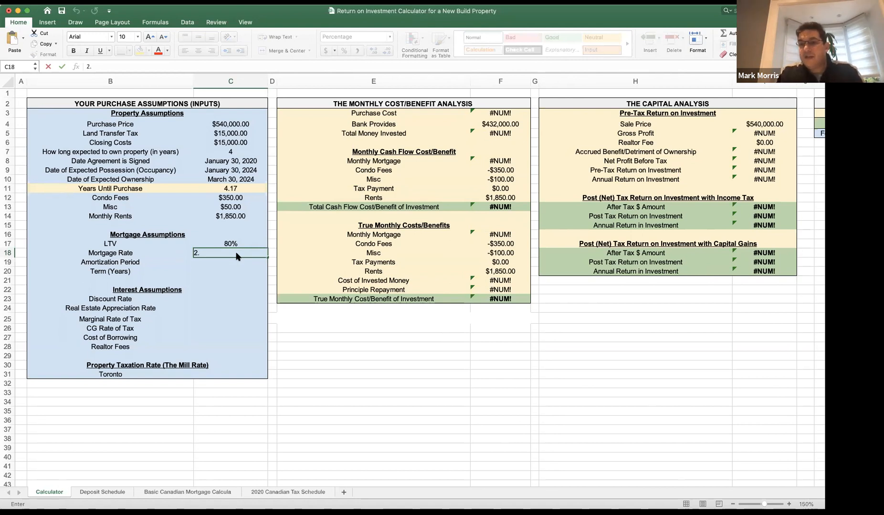
type("3%")
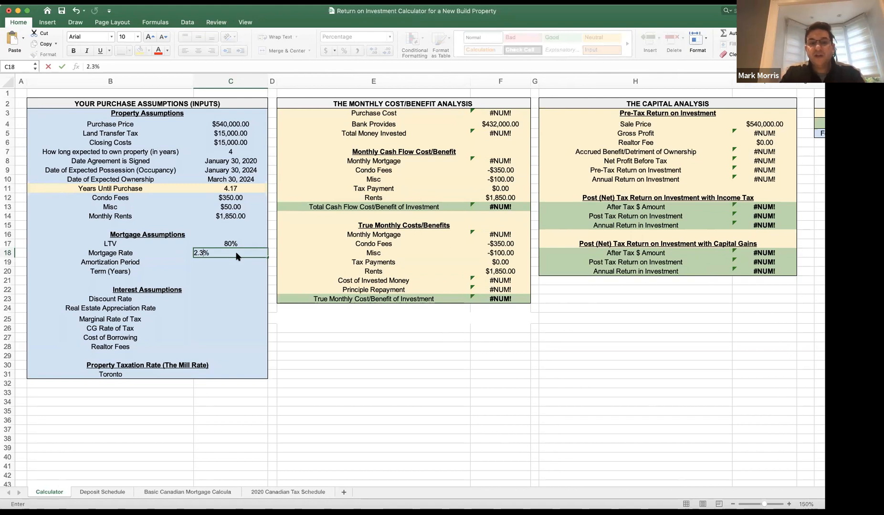
type("5")
key("Return")
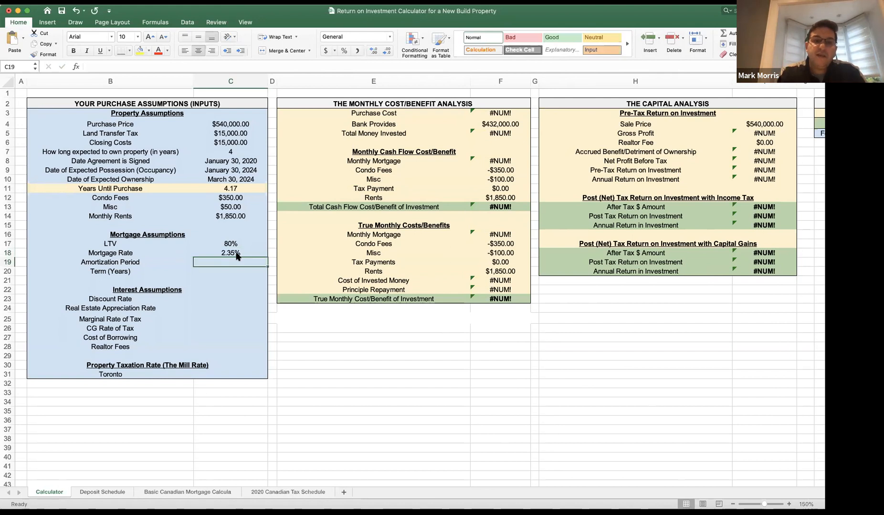
Enter an amortization period of 25 and a term of 5 years in the mortgage assumptions.
type("25")
key("Return")
type("5")
key("Return")
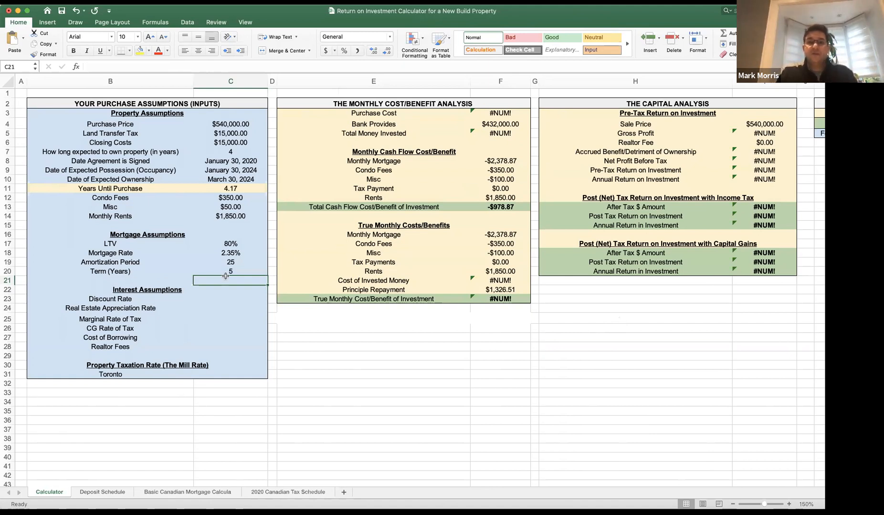
Set the discount rate in the interest assumptions to 5%.
left_click(229, 298)
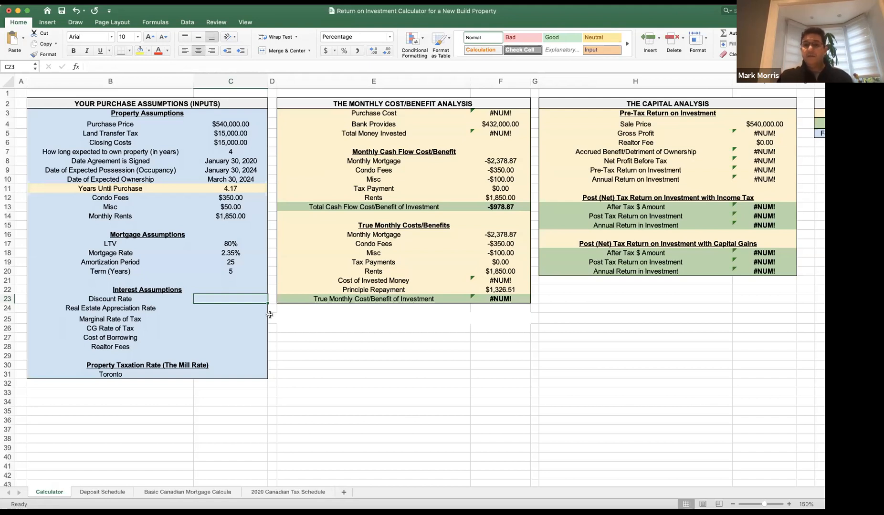
type("5")
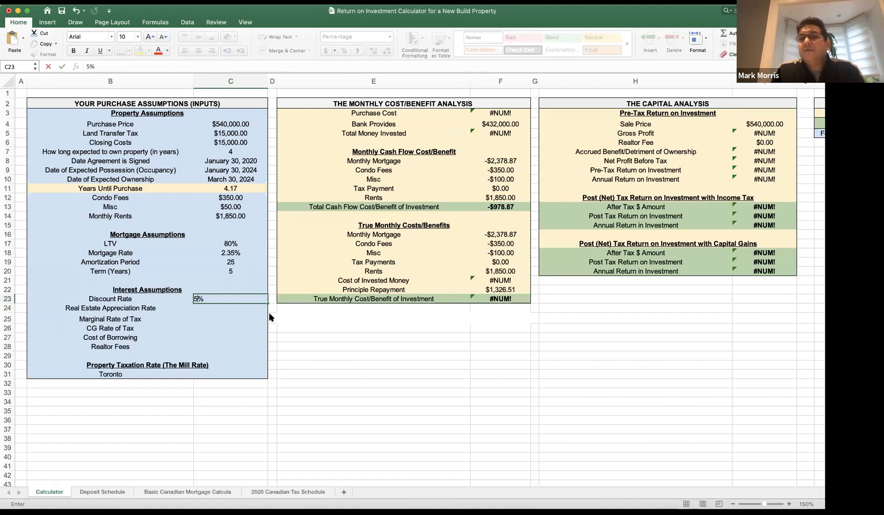
key("Return")
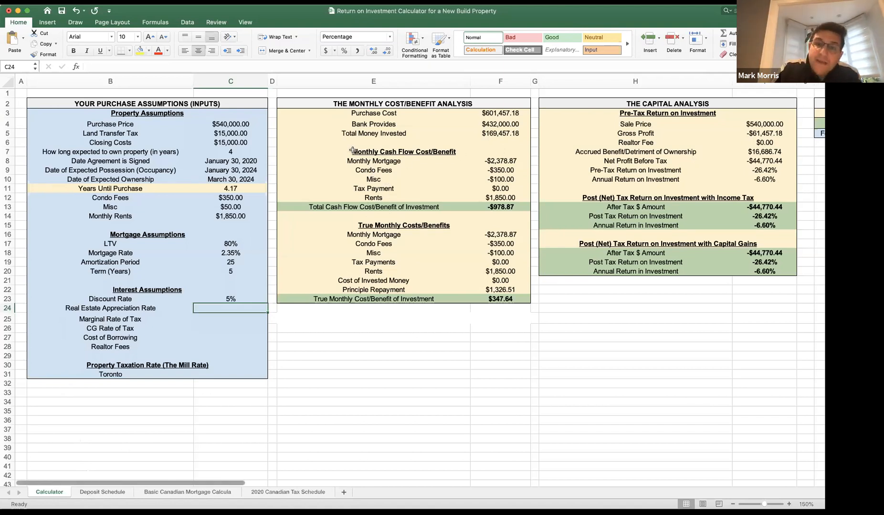
Total the six deposit amounts in cell E15 of the Deposit Schedule sheet with a SUM of E4:E9.
key("ctrl+Page_Down")
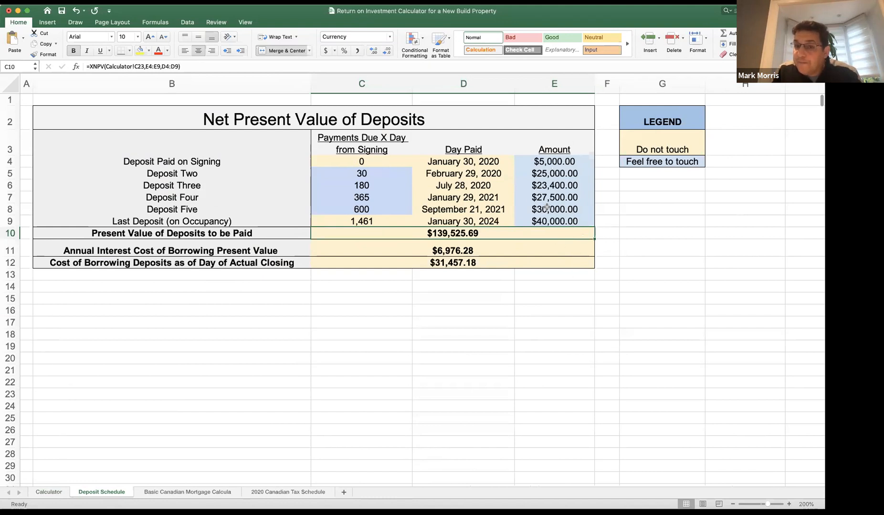
left_click(527, 292)
type("=")
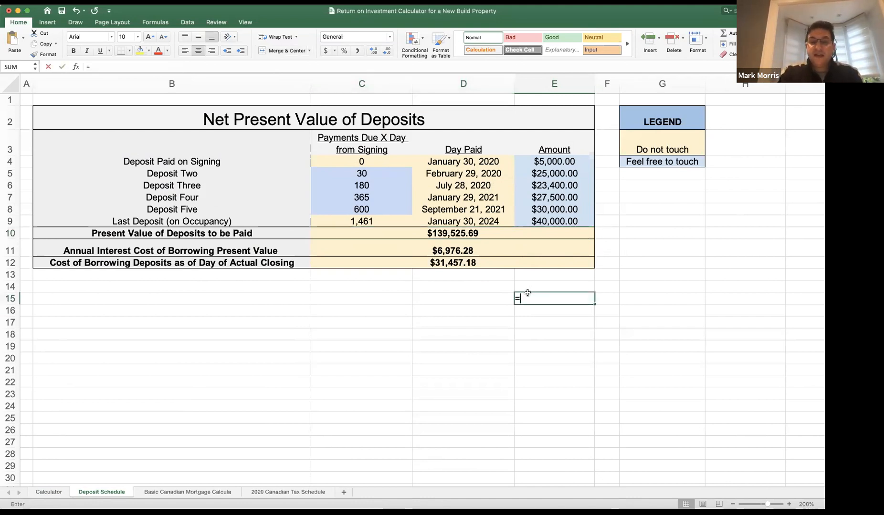
type("sum(")
left_click(556, 161)
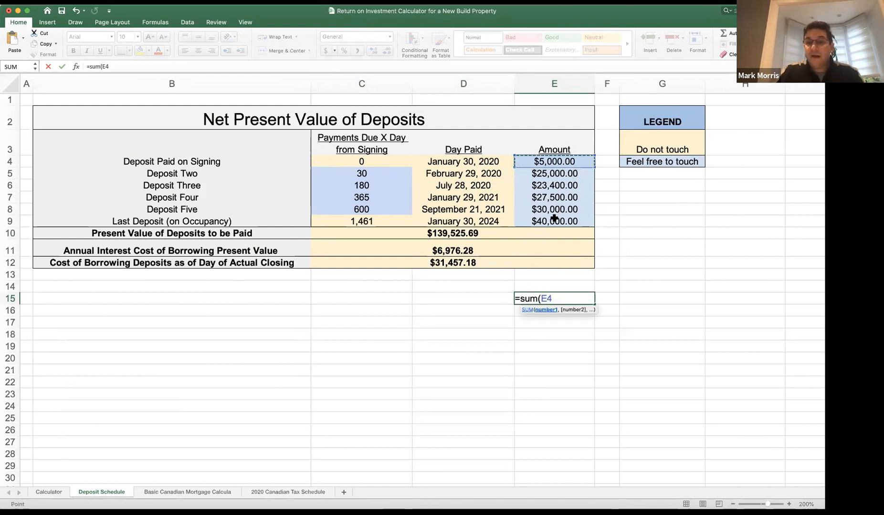
left_click_drag(553, 218, 553, 221)
key("Return")
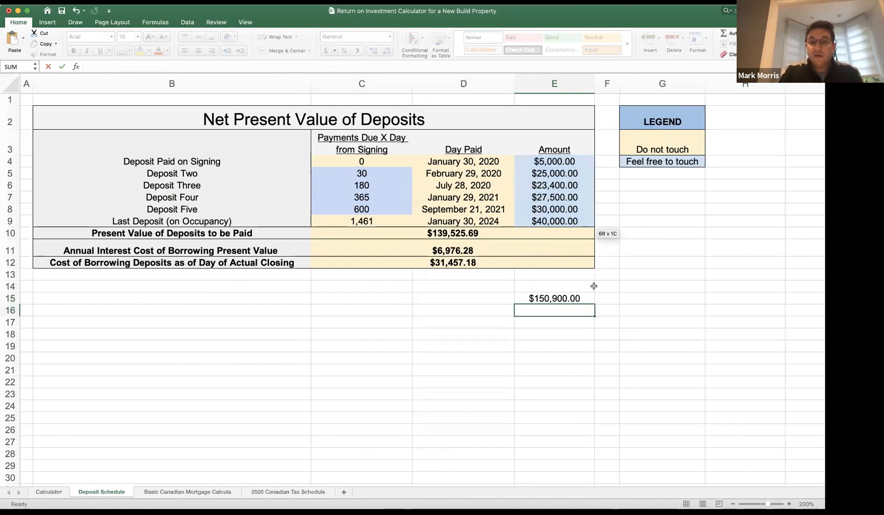
left_click(563, 299)
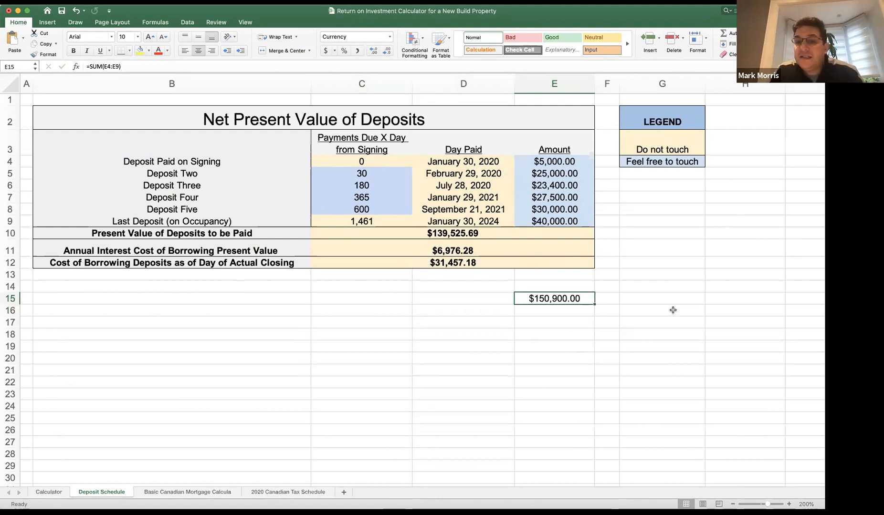
Review the last deposit amount and the formulas for the present value of deposits and its annual interest cost.
left_click(572, 219)
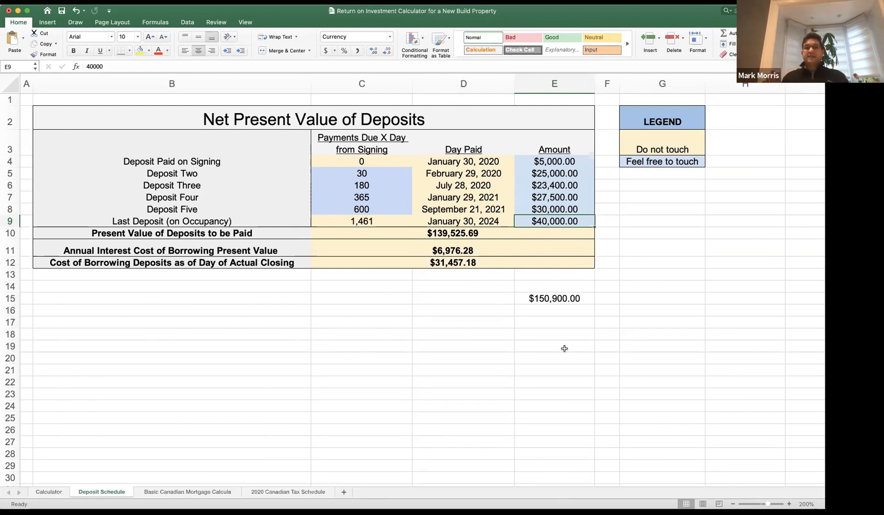
key("Down")
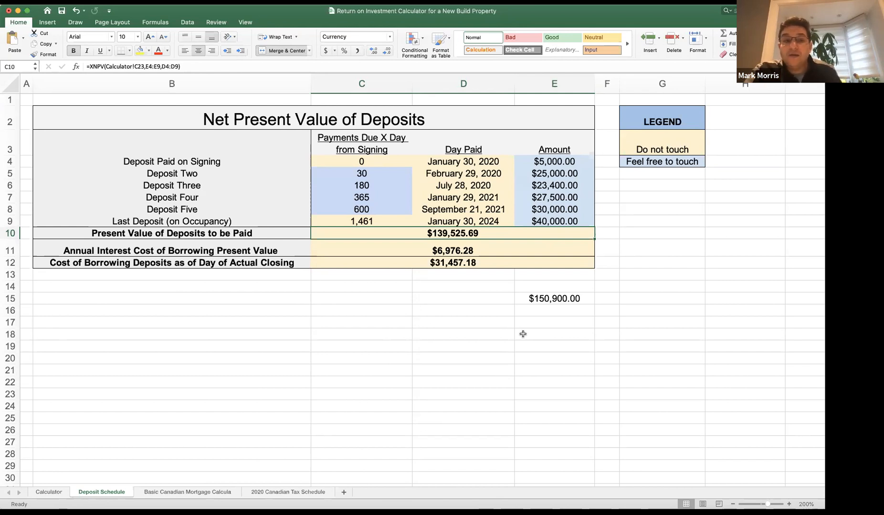
left_click(474, 250)
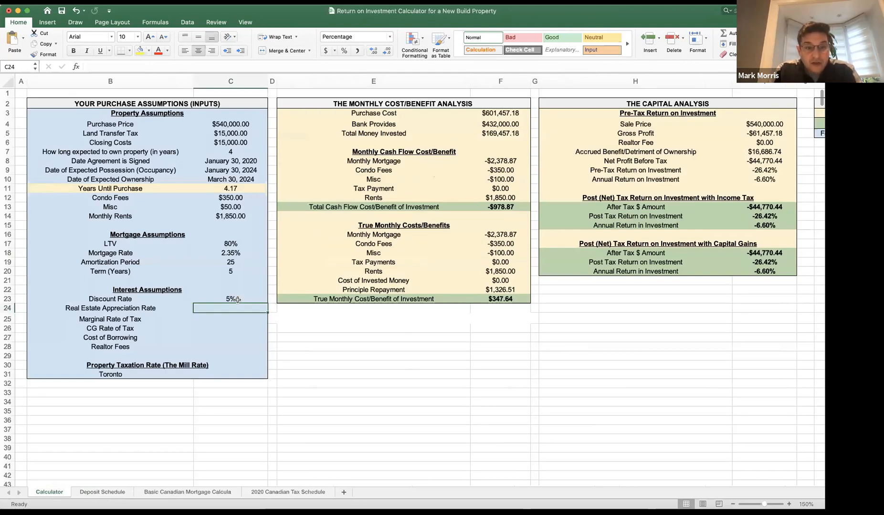
Insert a new row on the Calculator sheet between Discount Rate and Real Estate Appreciation Rate.
left_click(237, 299)
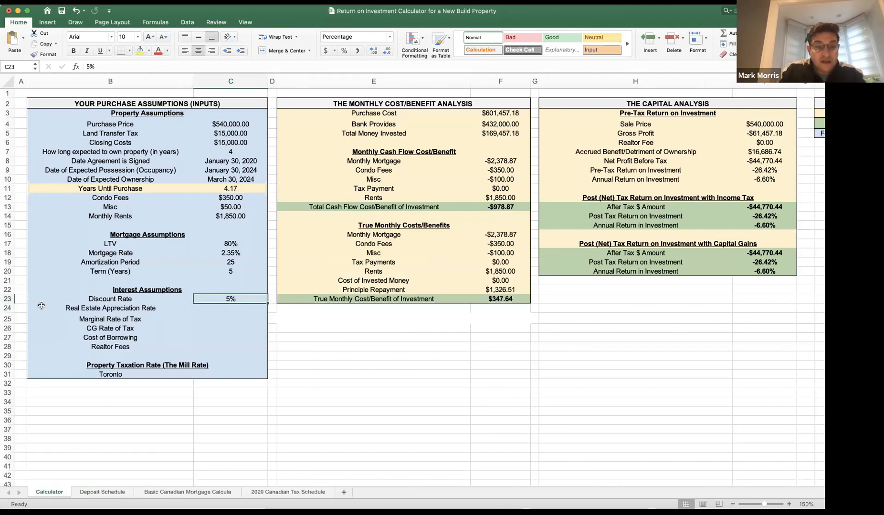
left_click(8, 309)
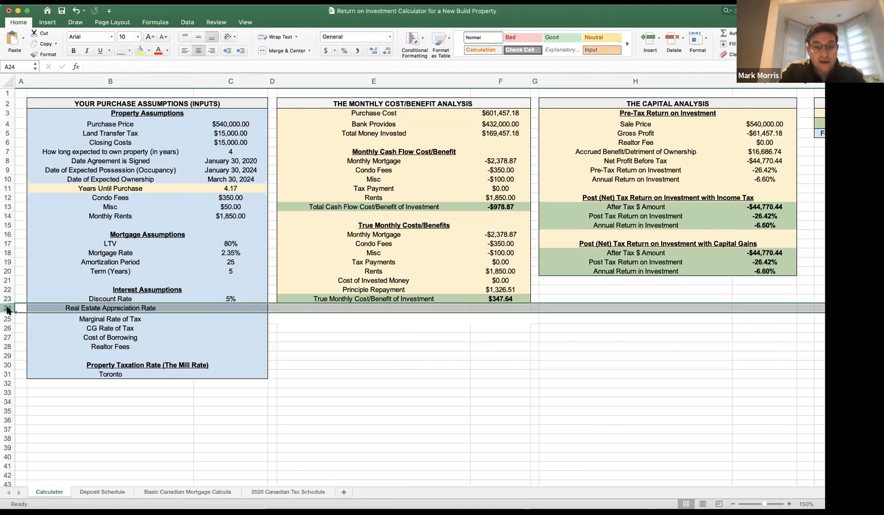
right_click(9, 309)
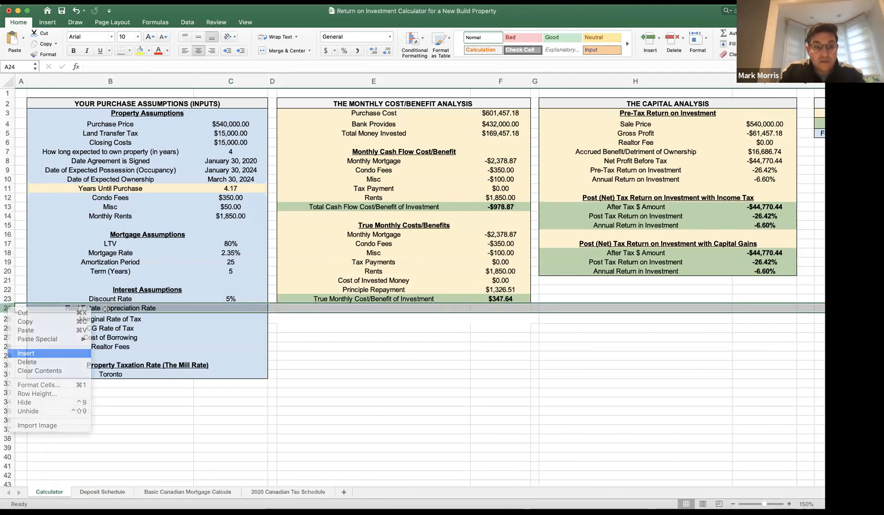
left_click(26, 353)
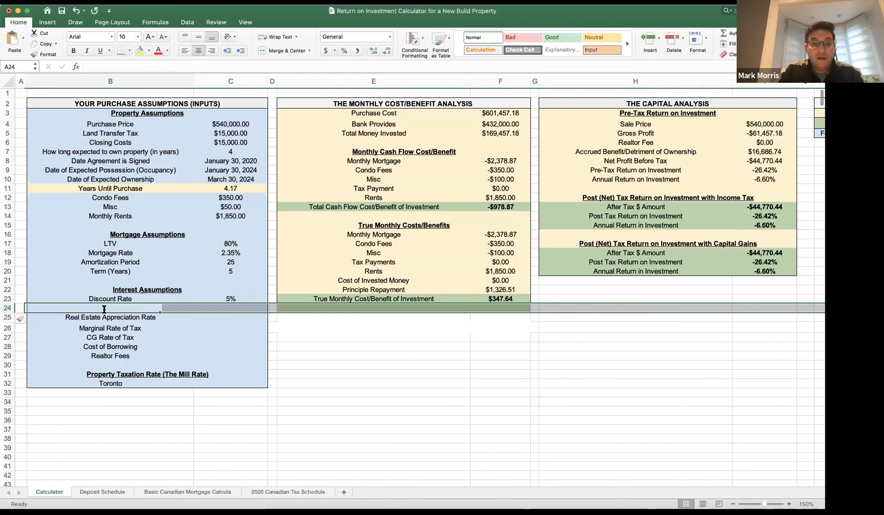
Label the new interest assumption "Interest Rate on Money Invested Normally" and set its rate to 3%.
left_click(104, 309)
type("Interest Rate on Monda")
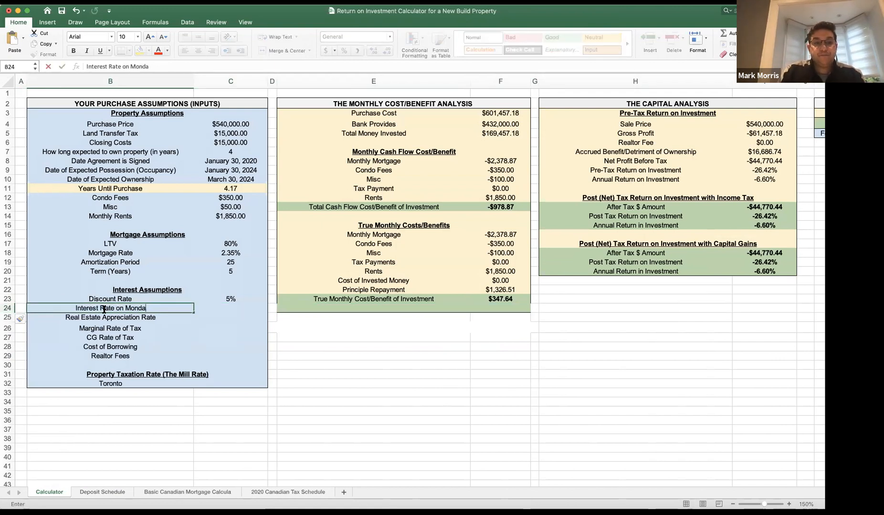
key("BackSpace")
type("ey INvested")
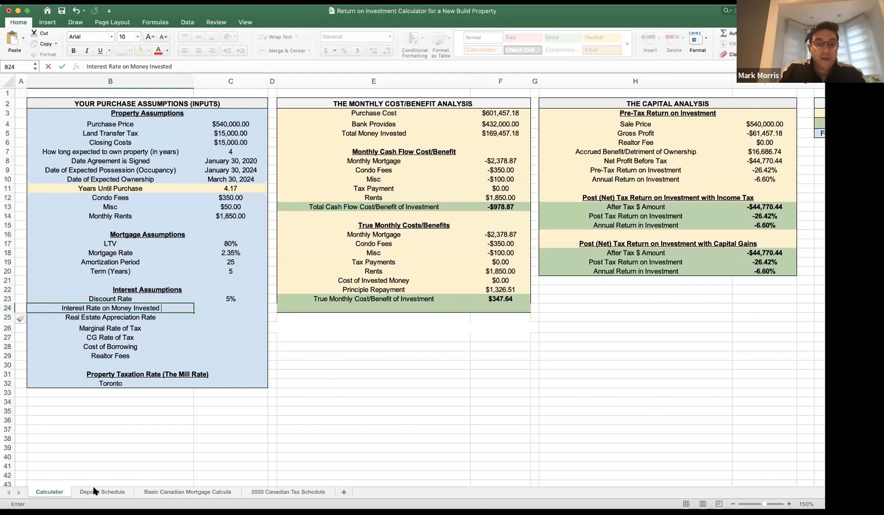
type("Normally")
key("Tab")
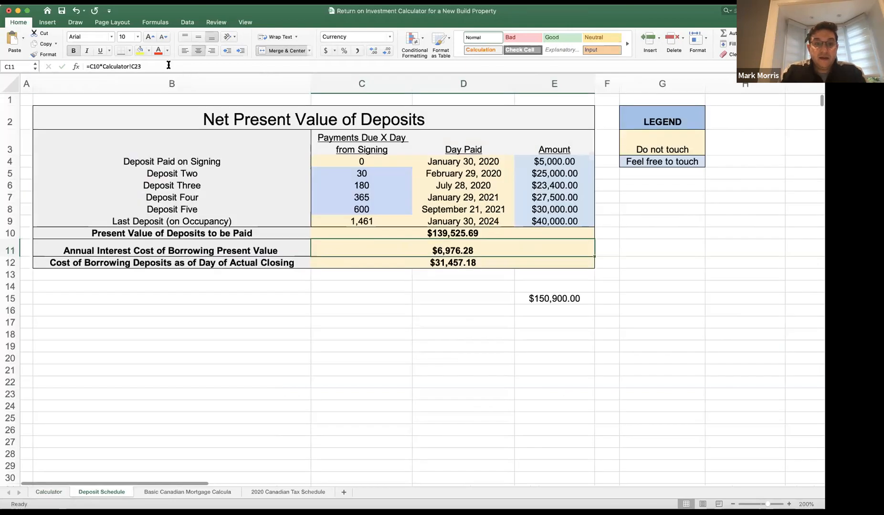
Change the annual interest cost formula on the Deposit Schedule sheet to =C10*Calculator!C24.
left_click(168, 66)
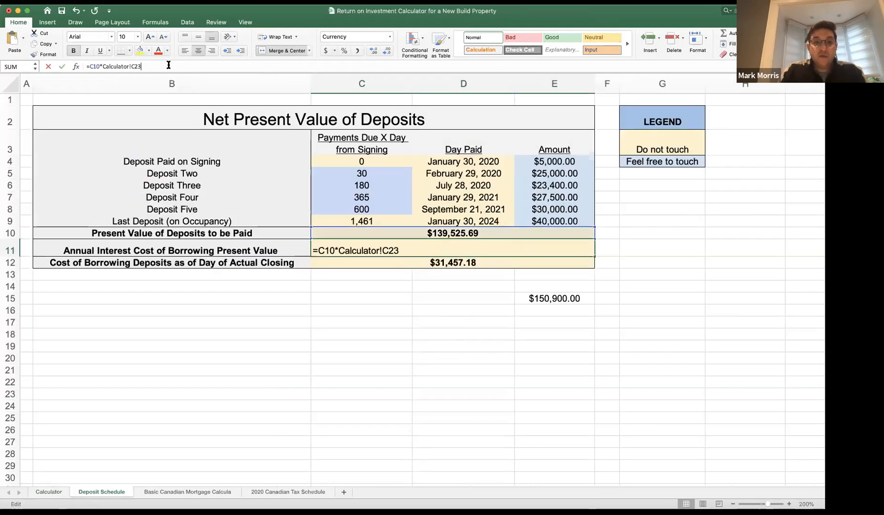
key("BackSpace")
type("4")
key("Return")
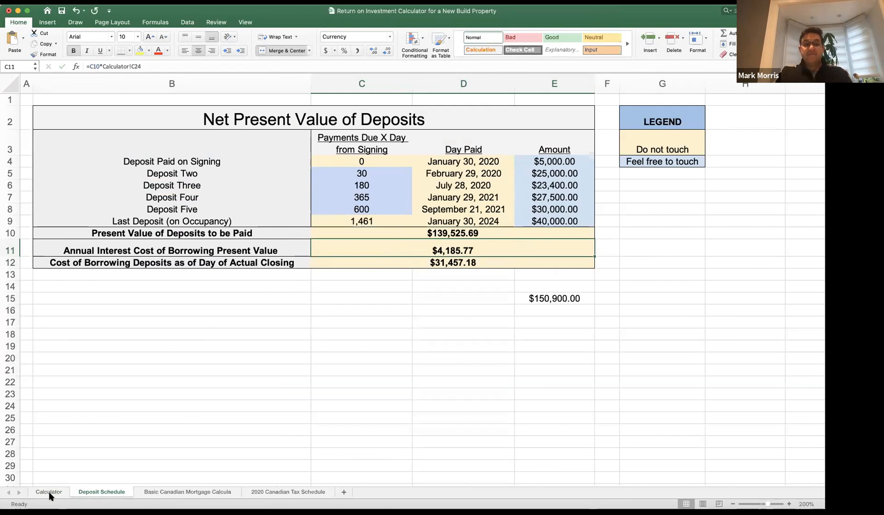
Compare the present value of deposits formula with the interest assumptions on the Calculator sheet.
left_click(440, 235)
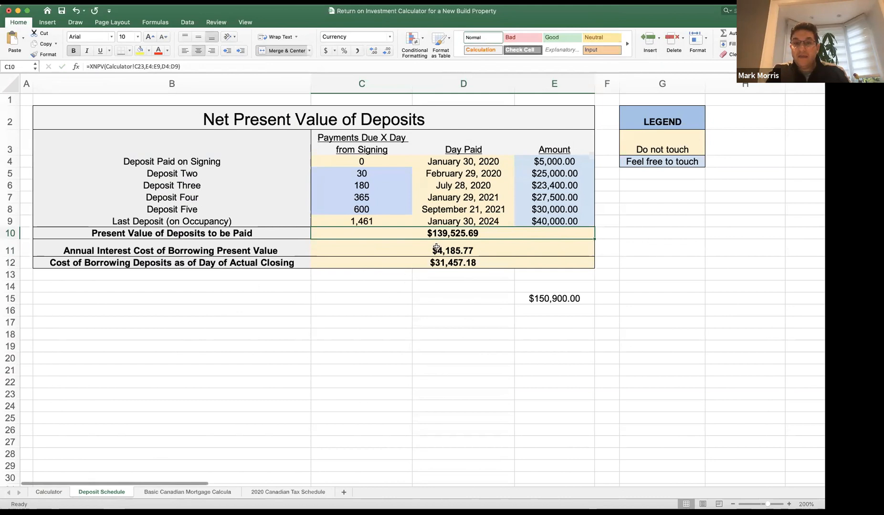
key("ctrl+Page_Up")
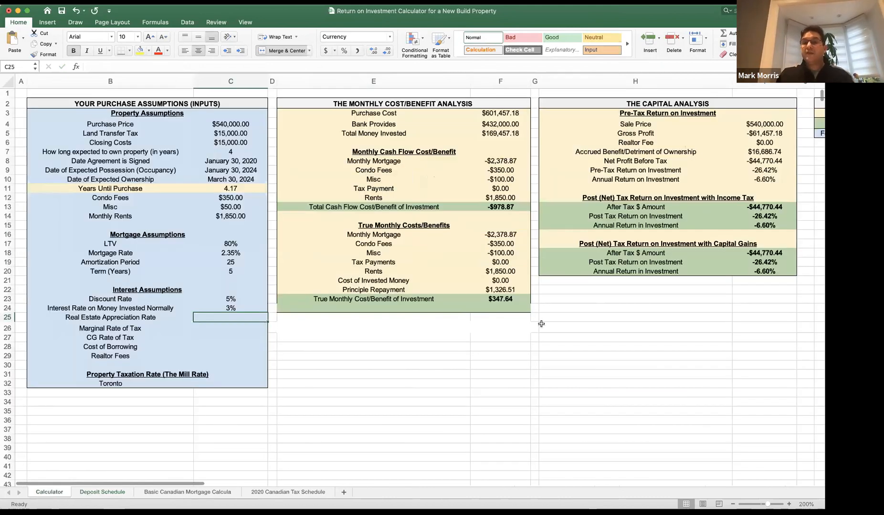
key("ctrl+Page_Down")
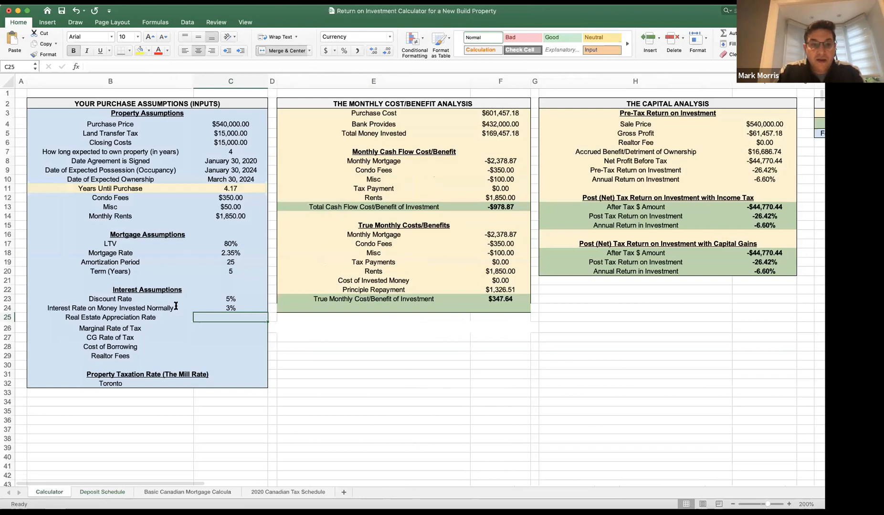
Relabel the 3% interest assumption "Interest Rate on Money Invested if cash paid for deposits or interest on money borrowed to afford deposits".
double_click(176, 306)
type("if ca")
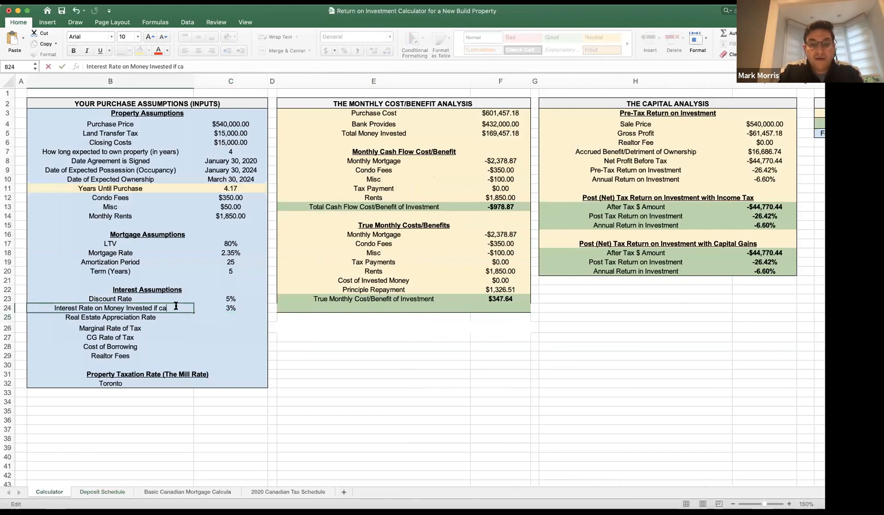
type("sh paid for deposits or")
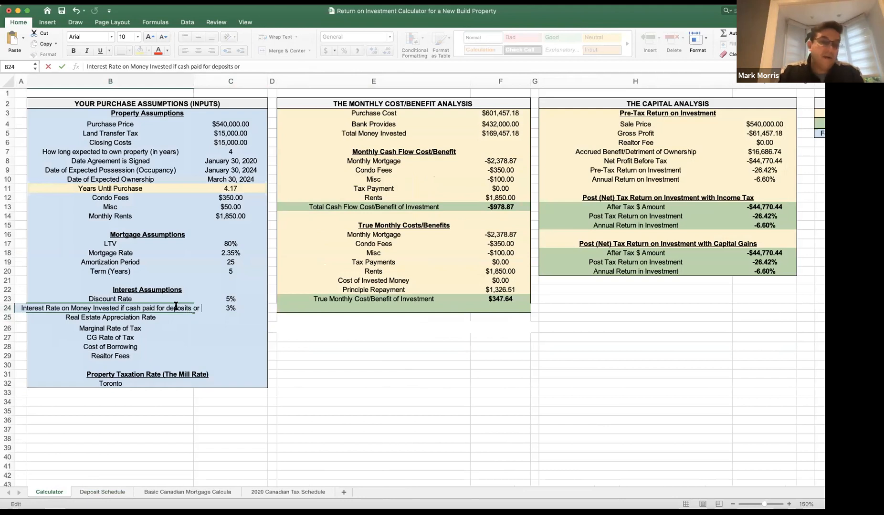
type(" interest on money borrowed to afford deposits")
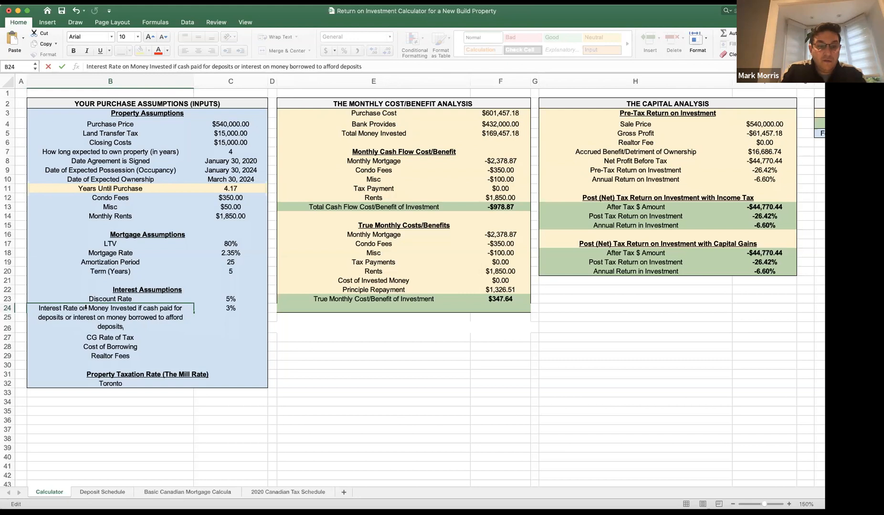
key("Return")
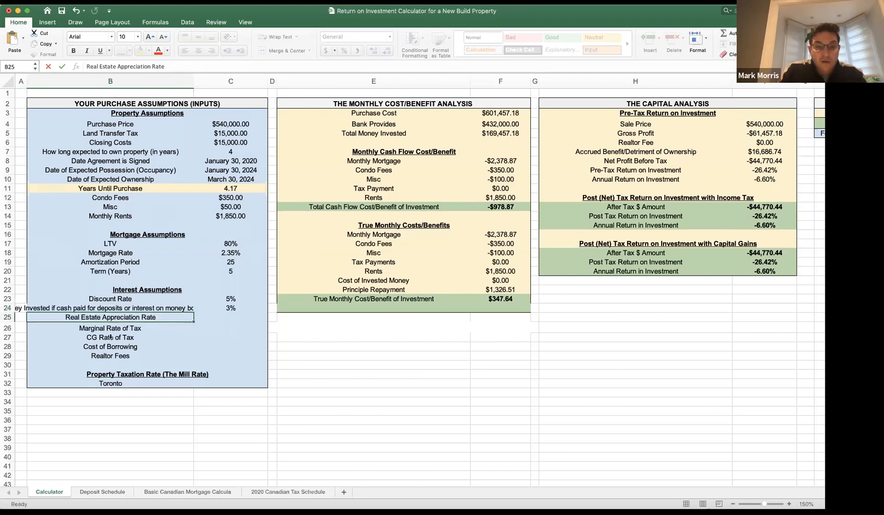
Wrap the long interest rate label in B24 and vertically centre both the label and its rate.
right_click(87, 308)
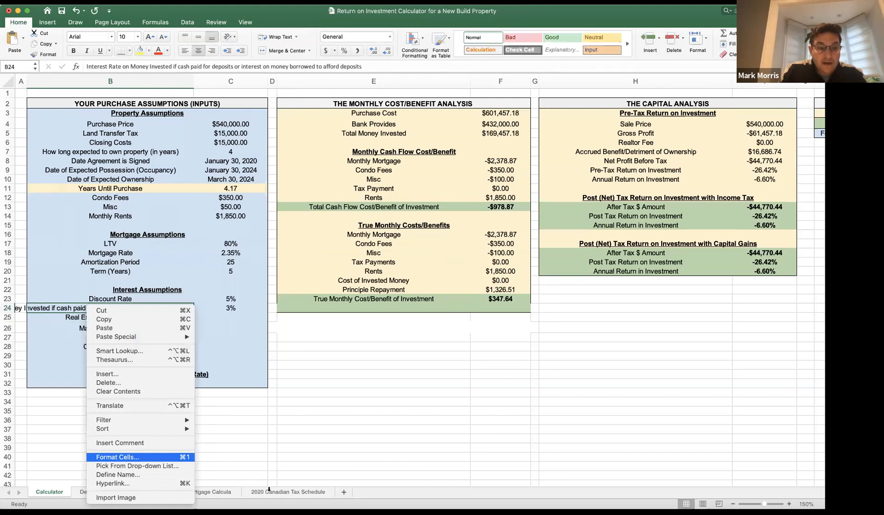
key("Return")
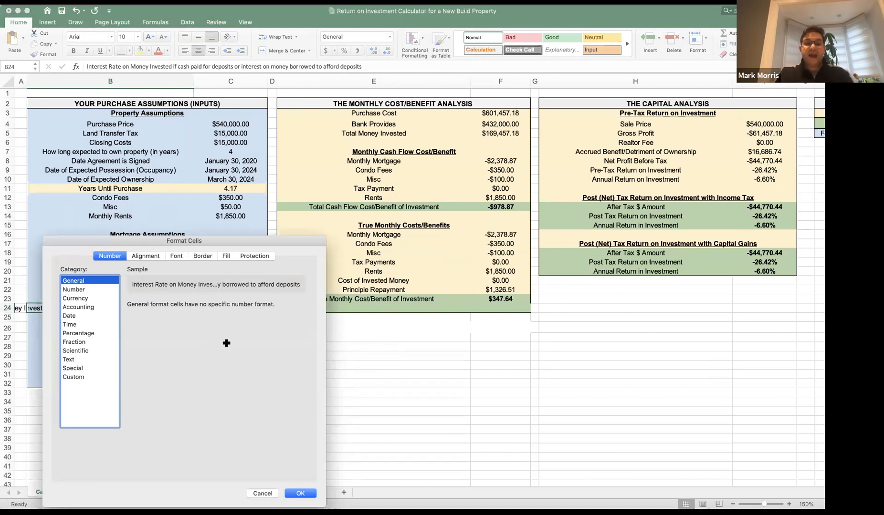
key("Return")
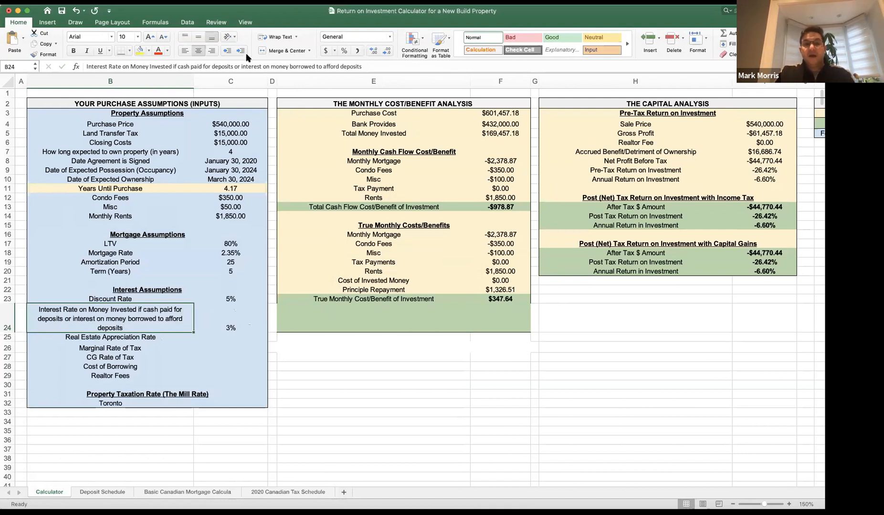
key("shift+Right")
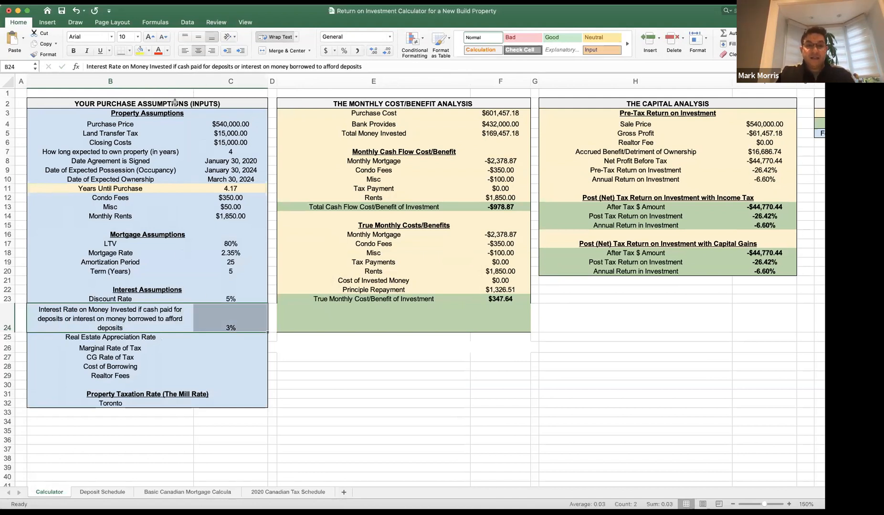
left_click(198, 37)
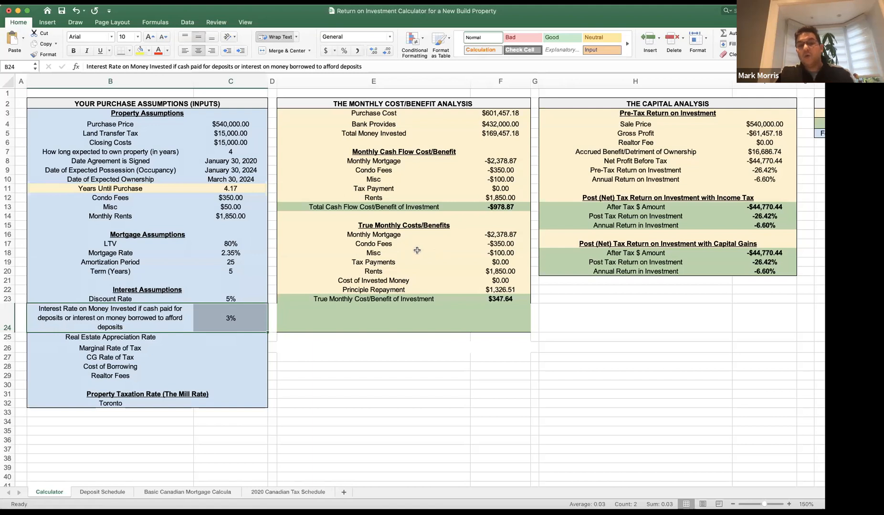
left_click(405, 421)
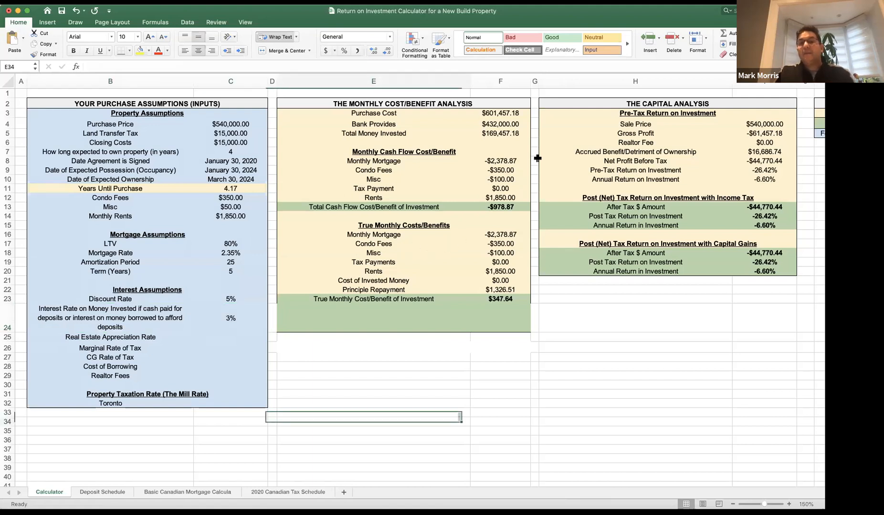
Compare the annual interest cost formula with the cost of borrowing at closing formula on the Deposit Schedule sheet.
key("ctrl+Page_Down")
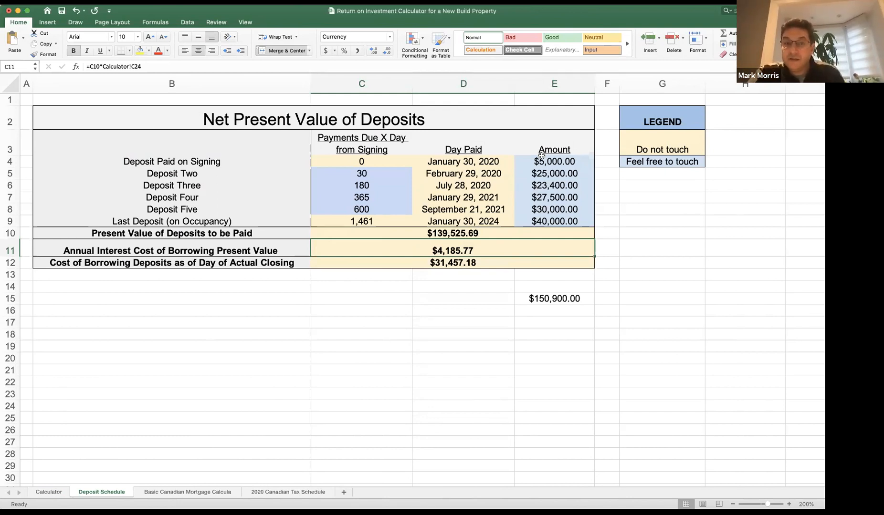
left_click(451, 263)
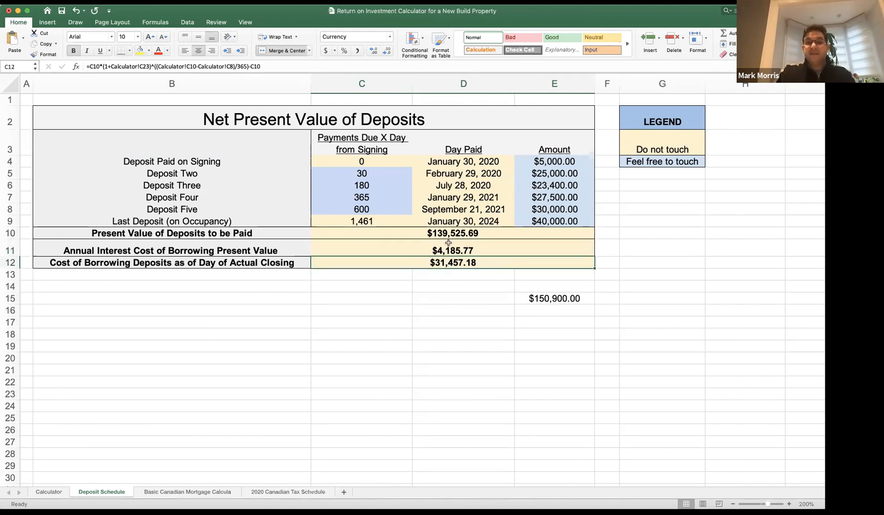
left_click(447, 248)
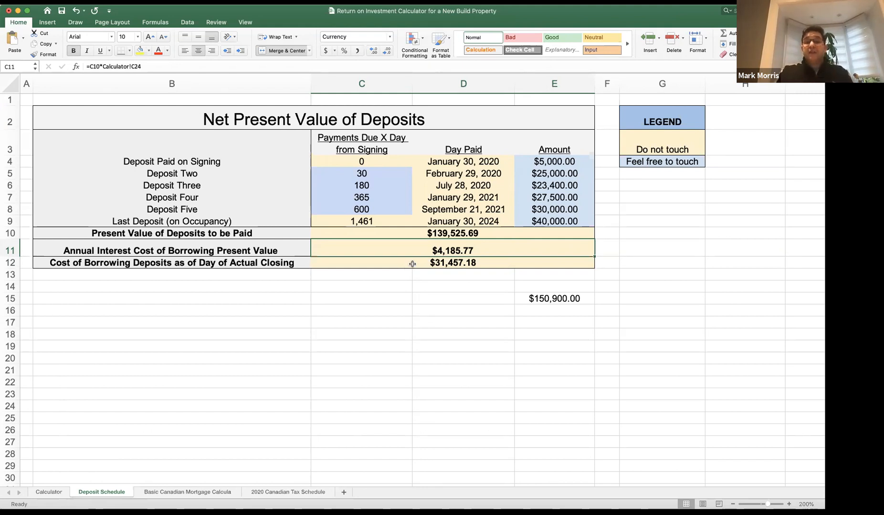
left_click(413, 264)
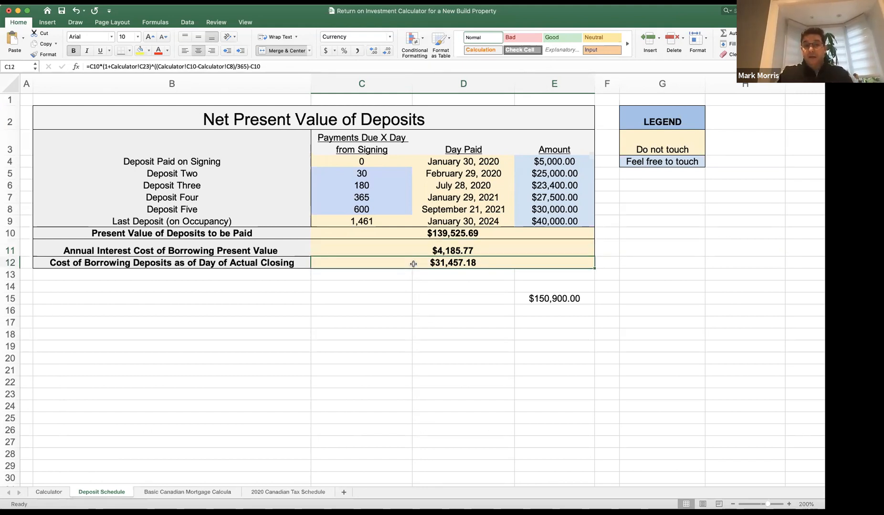
left_click(430, 251)
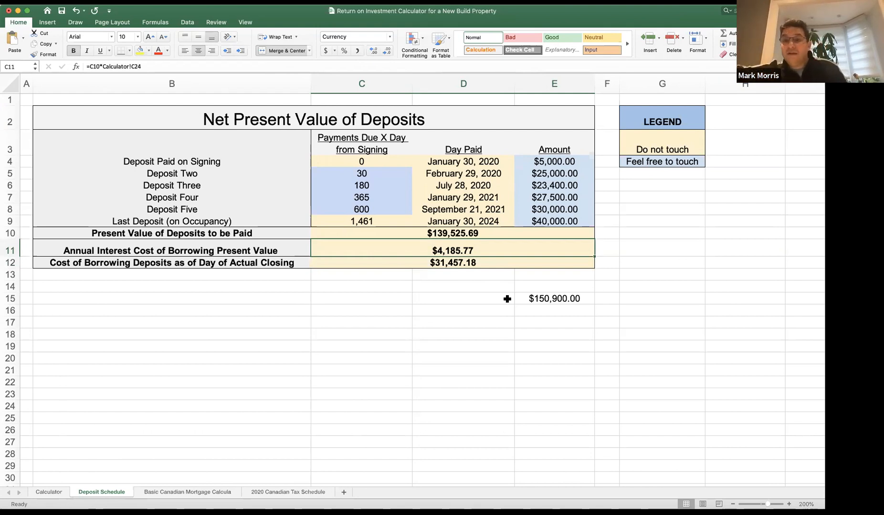
left_click(441, 267)
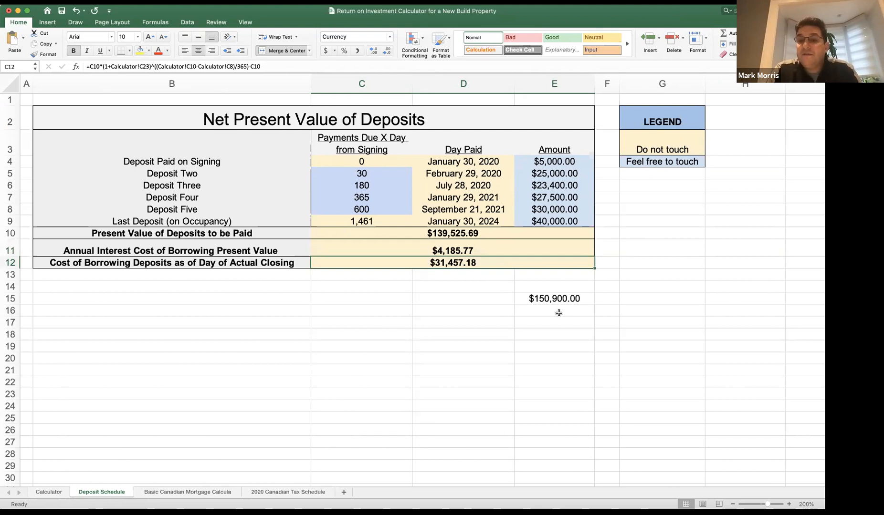
Delete the deposit sum in cell E15 below the Net Present Value of Deposits table.
left_click(548, 302)
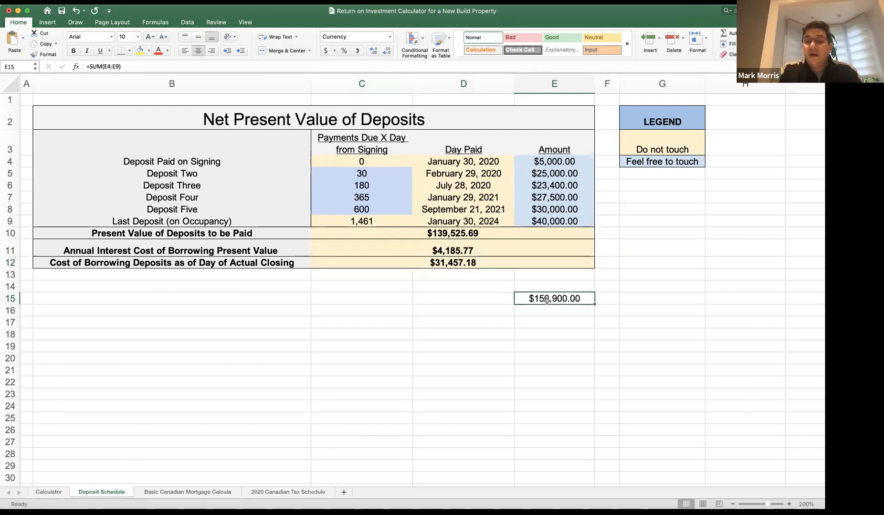
key("Delete")
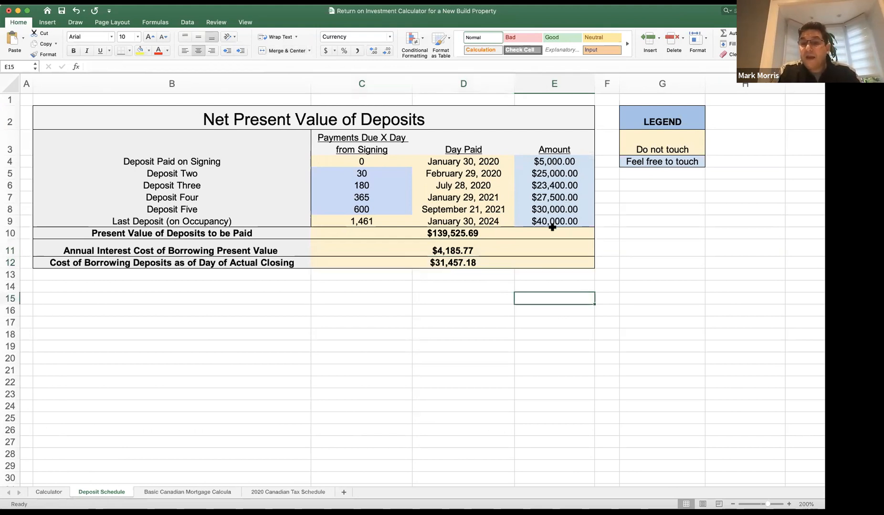
left_click(456, 262)
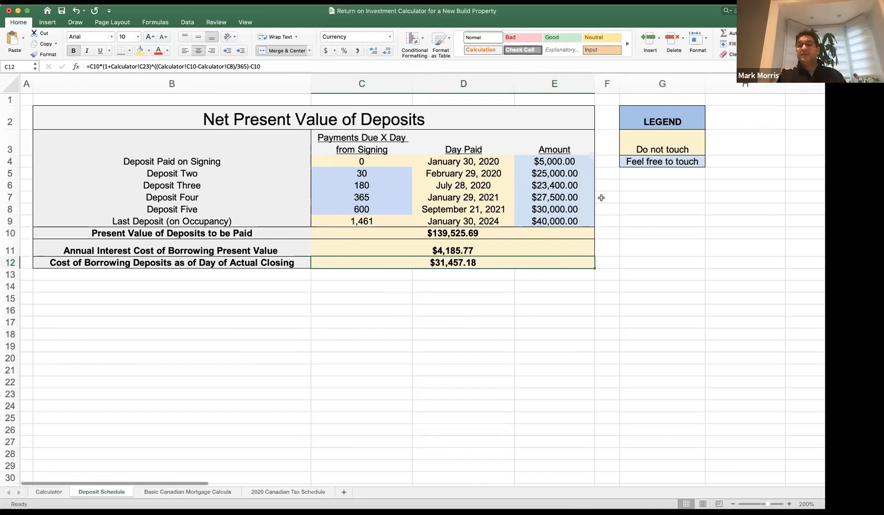
Set the Real Estate Appreciation Rate on the Calculator sheet to 6%.
key("ctrl+Page_Up")
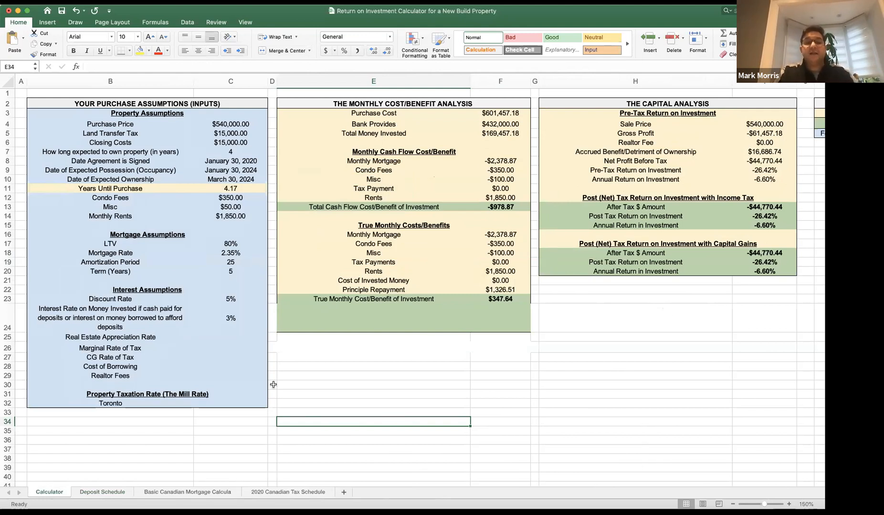
left_click(182, 316)
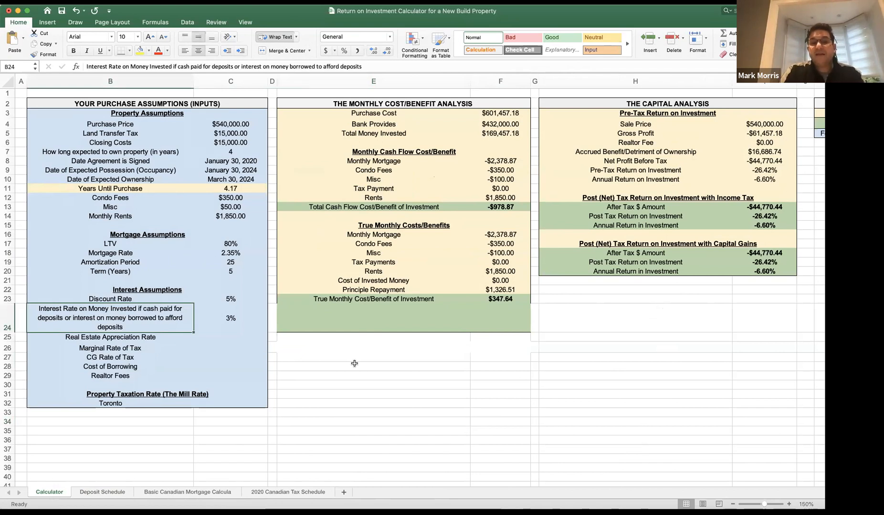
left_click(221, 336)
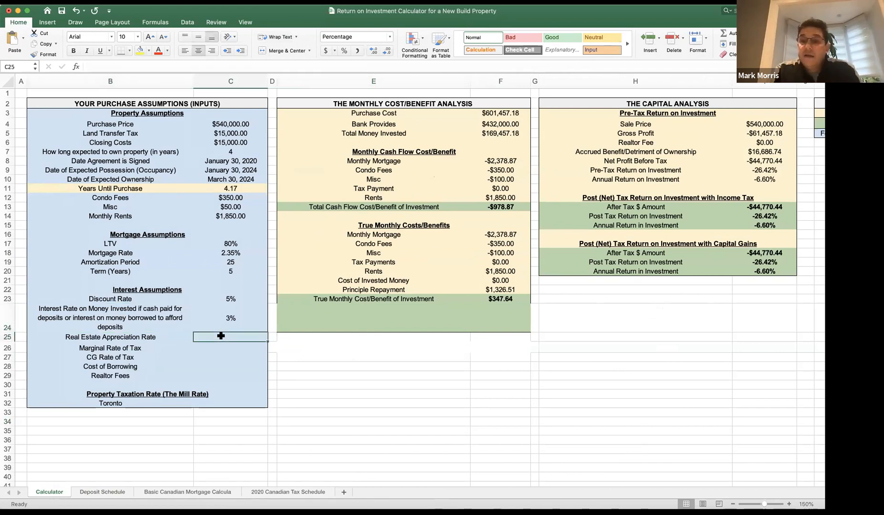
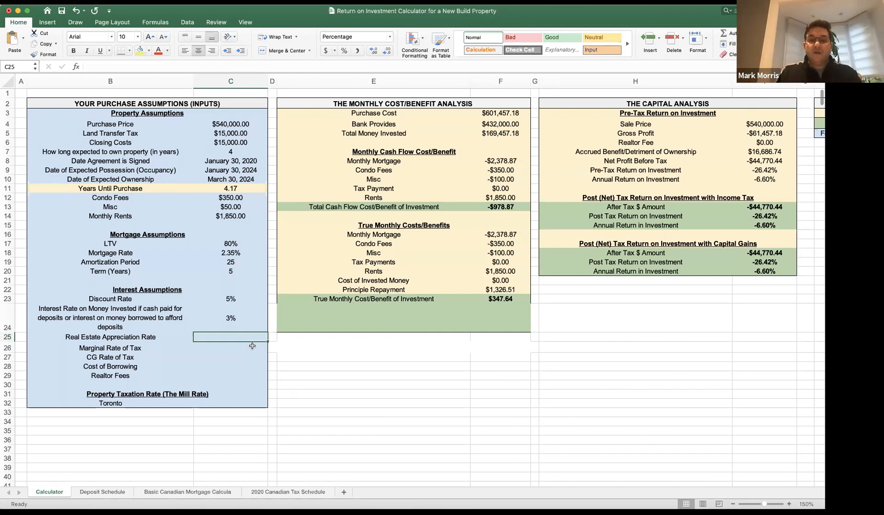
type("6")
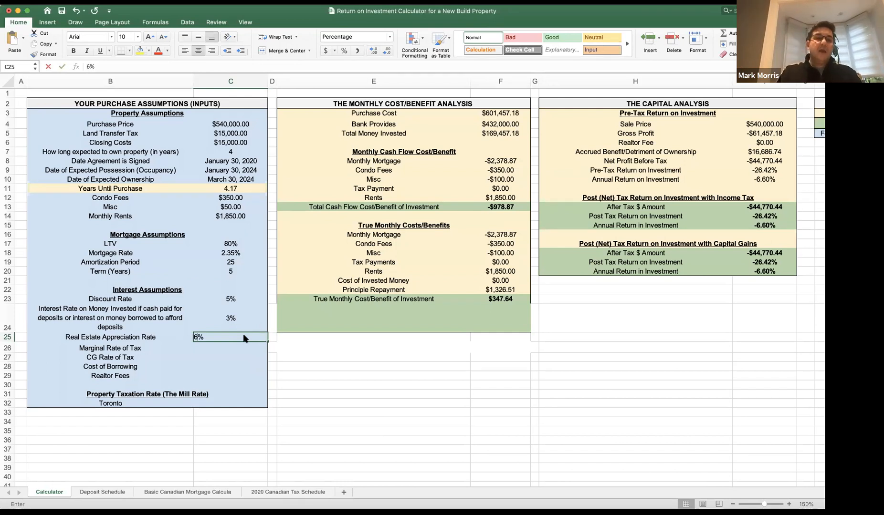
key("Return")
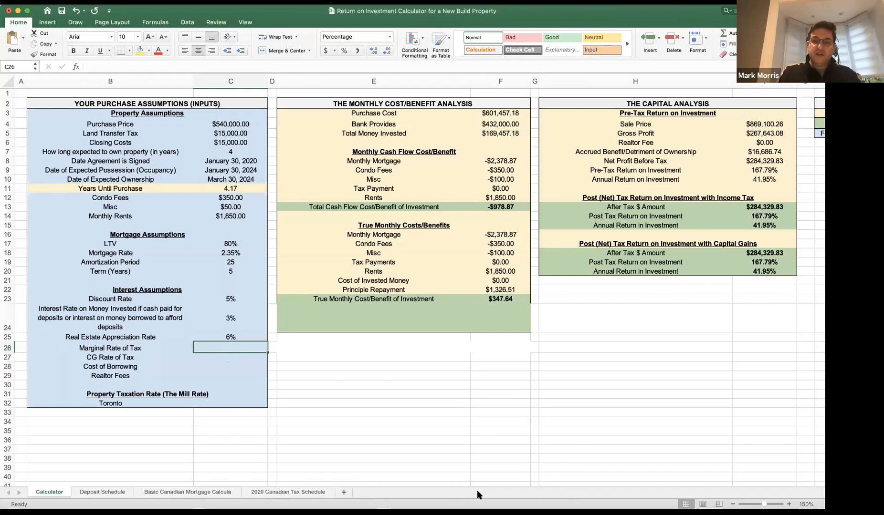
Examine the Other Income marginal tax rates by income bracket on the 2020 Canadian Tax Schedule sheet, especially the over $220,000 bracket.
left_click(288, 492)
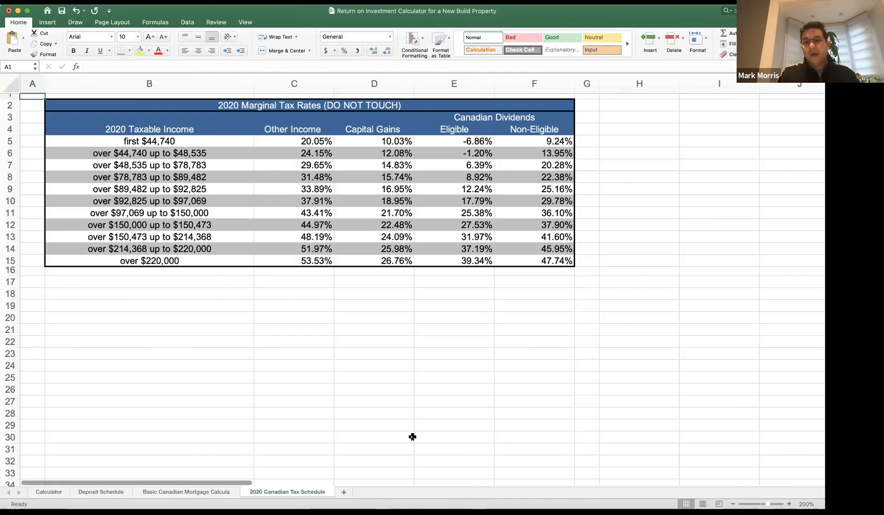
left_click(412, 437)
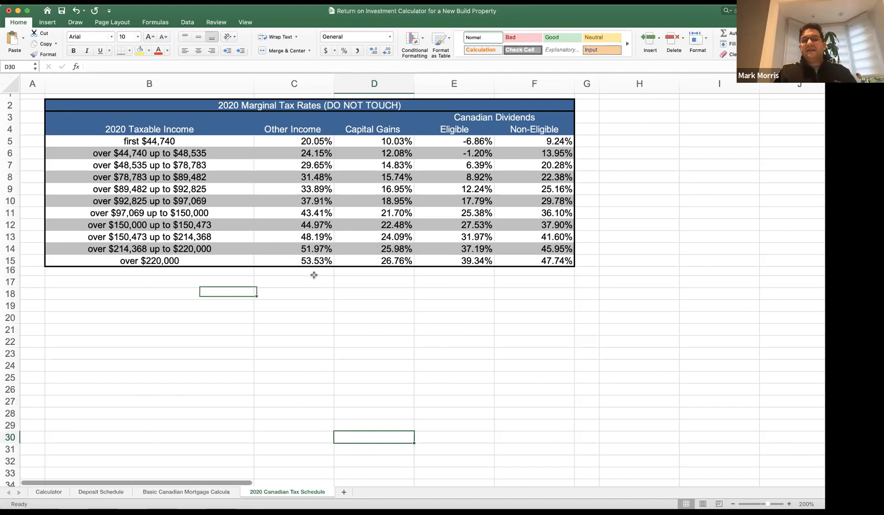
left_click(317, 261)
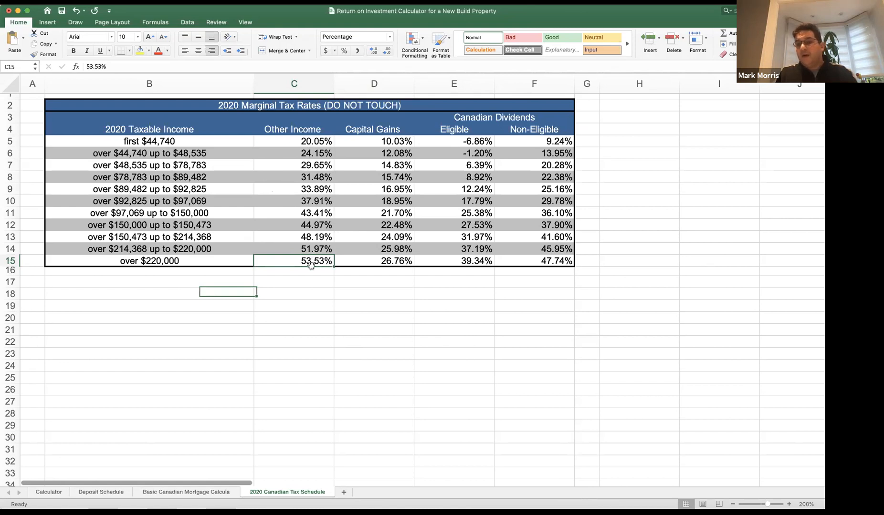
left_click(283, 304)
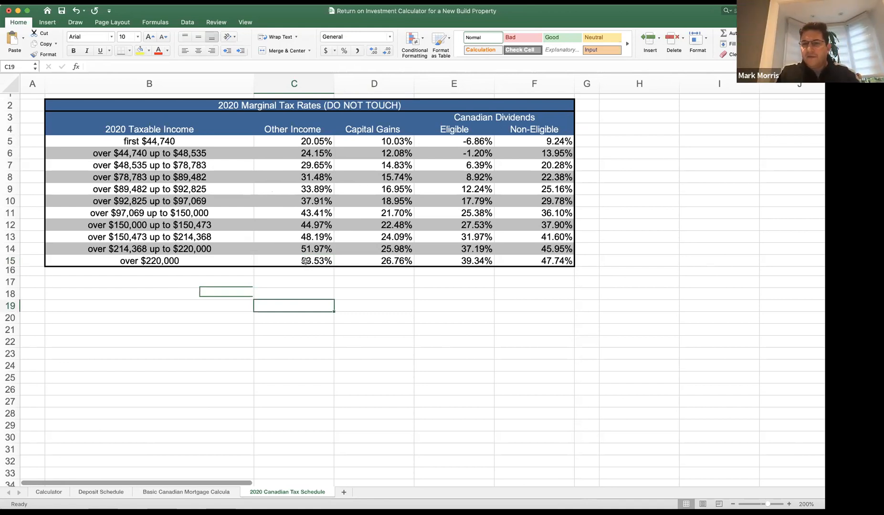
left_click(306, 260)
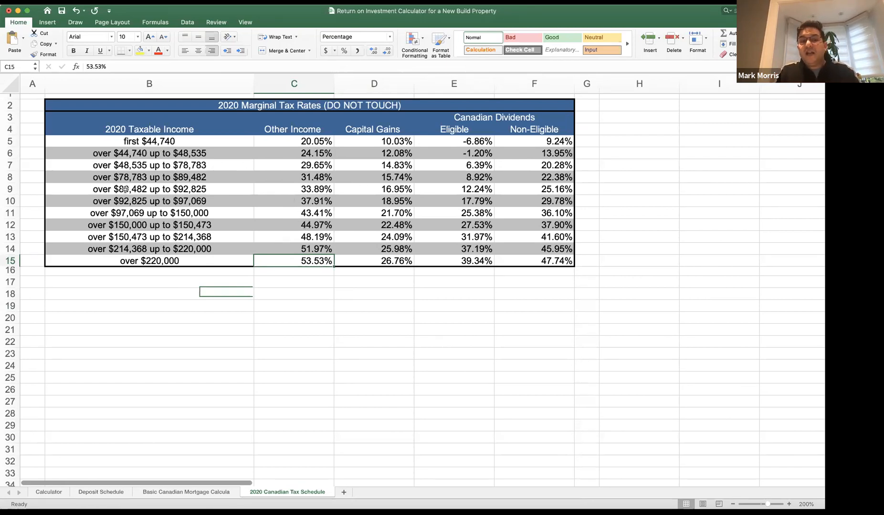
left_click_drag(128, 156, 134, 202)
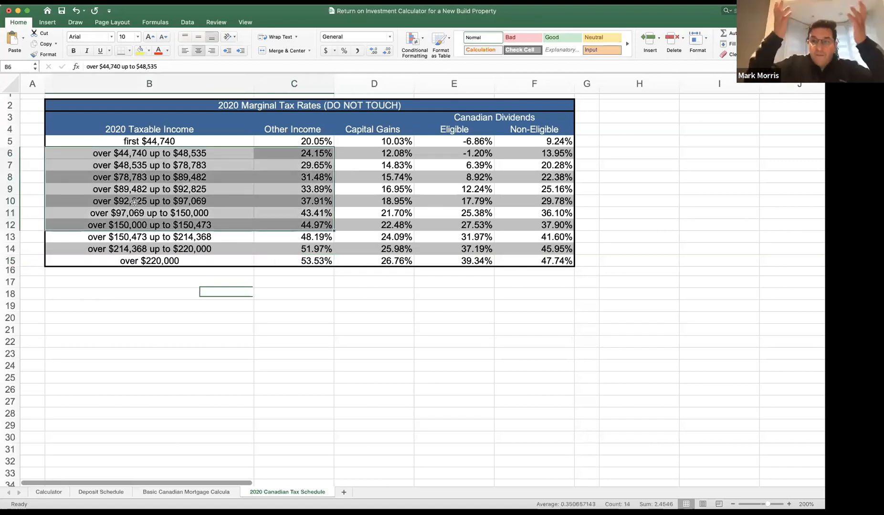
left_click(134, 202, "shift")
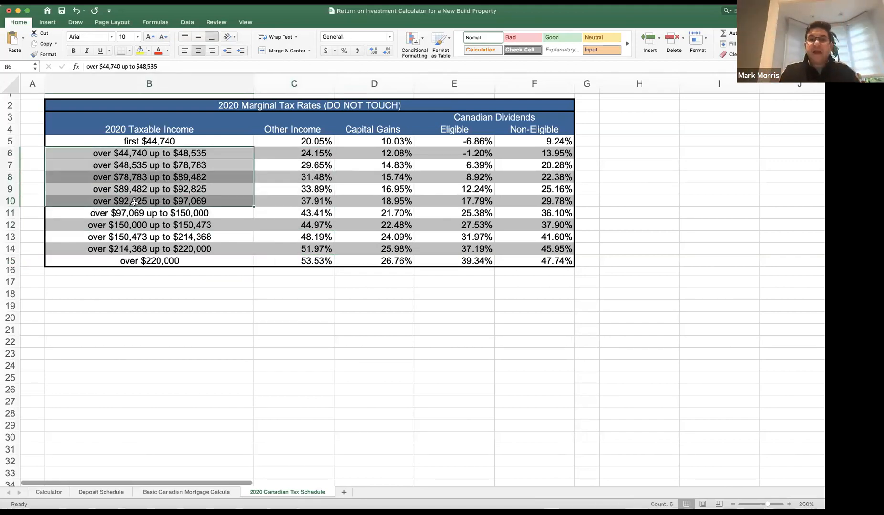
left_click(295, 261)
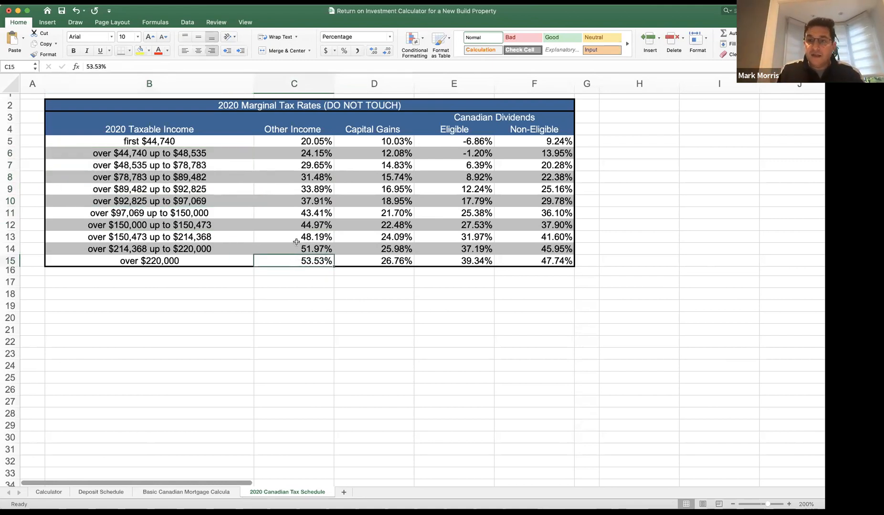
left_click_drag(147, 262, 285, 261)
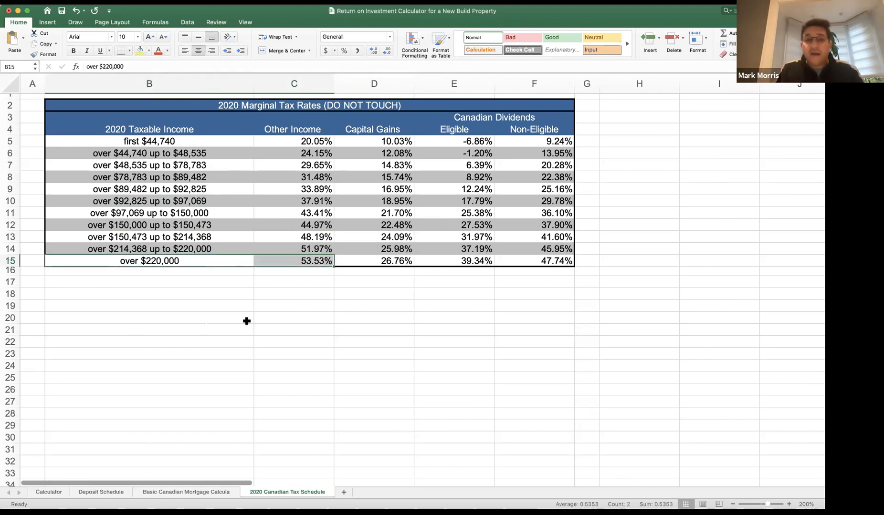
left_click(293, 316)
left_click(310, 261)
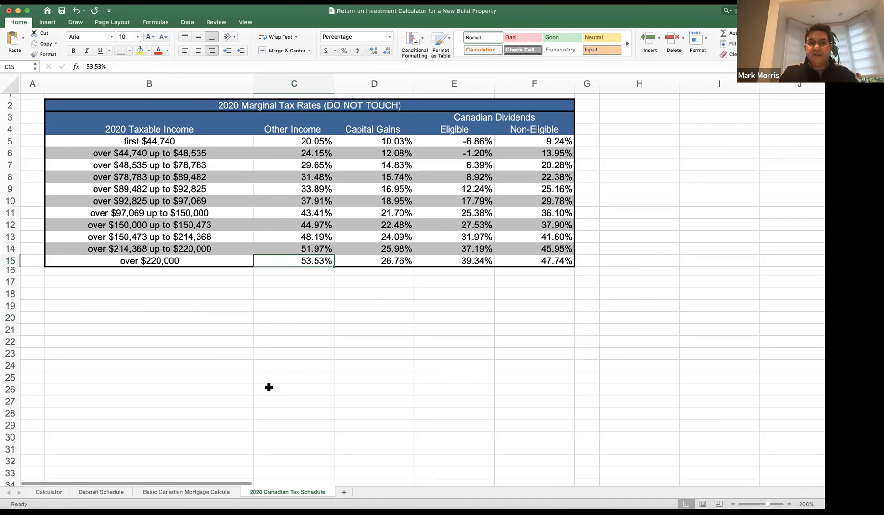
Link the Marginal Rate of Tax on the Calculator sheet to the over $220,000 Other Income rate on the 2020 Canadian Tax Schedule sheet.
left_click(49, 492)
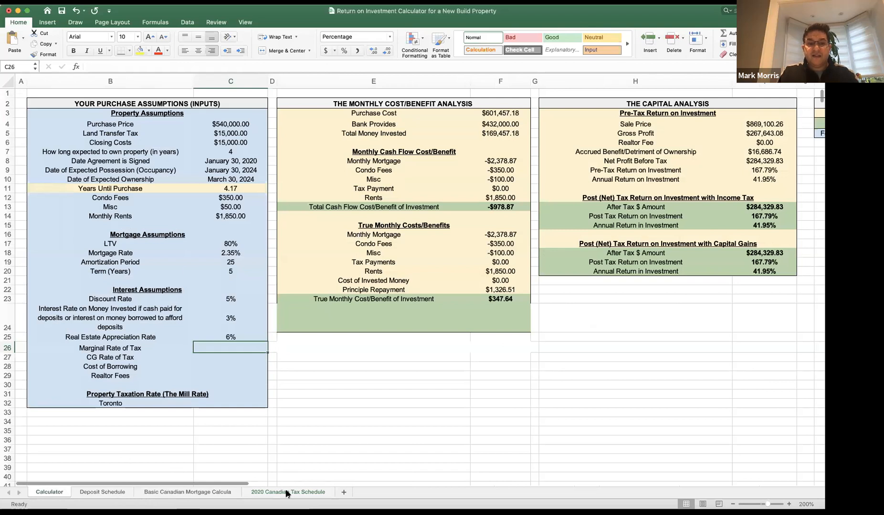
type("=")
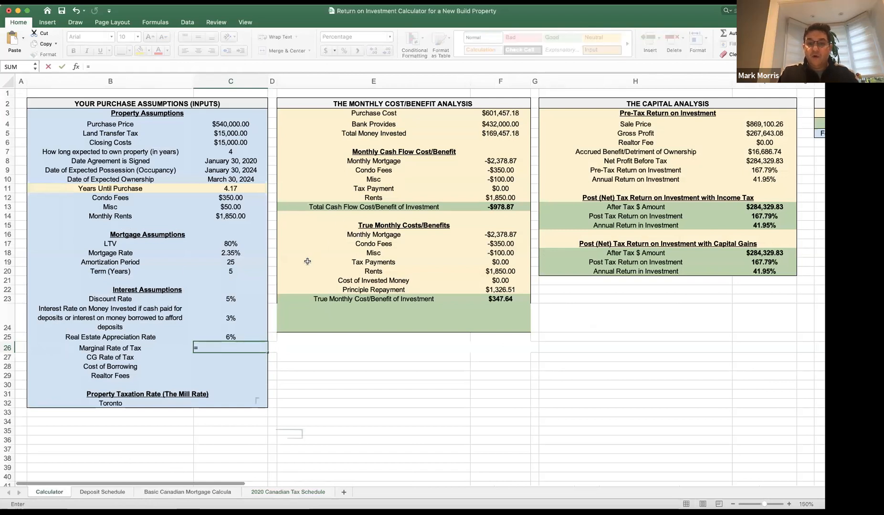
left_click(287, 492)
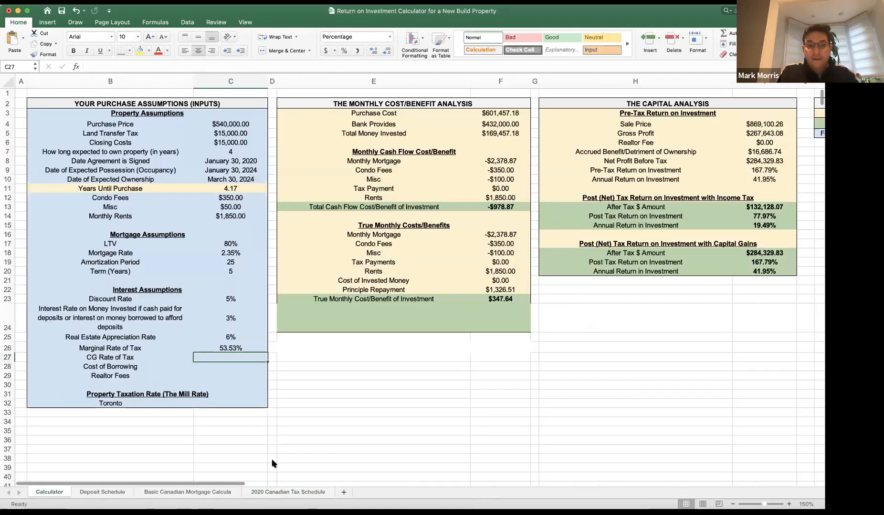
Link the CG Rate of Tax to the Capital Gains rate for the over $220,000 bracket on the 2020 Canadian Tax Schedule sheet.
left_click(191, 492)
key("ctrl+Page_Down")
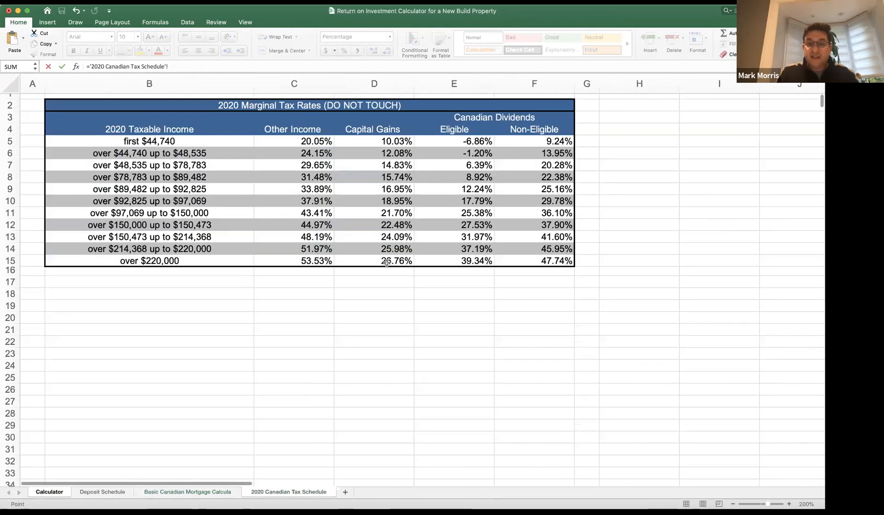
left_click(387, 262)
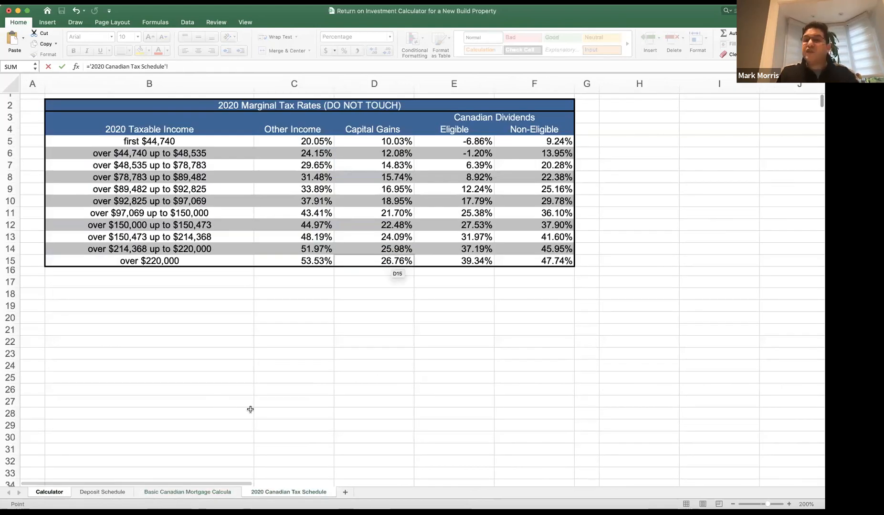
key("Return")
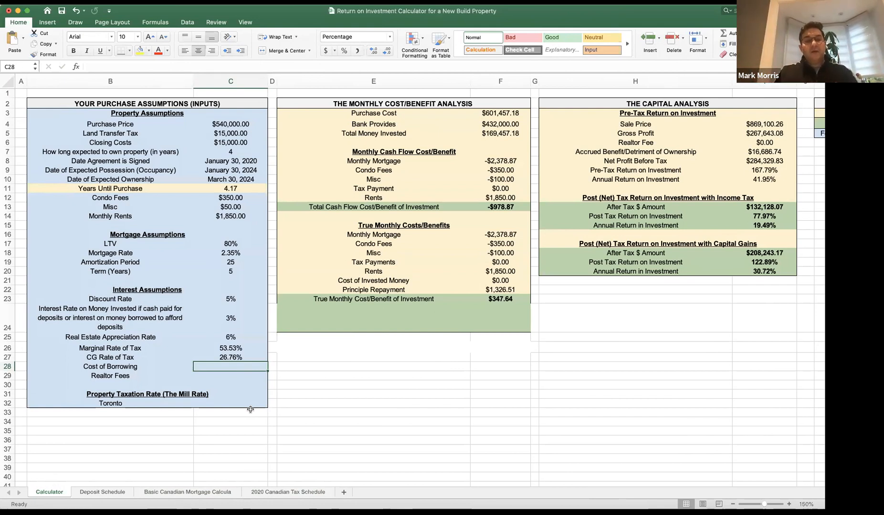
Set the Cost of Borrowing in the interest assumptions to 3%.
left_click(103, 318)
left_click(103, 366)
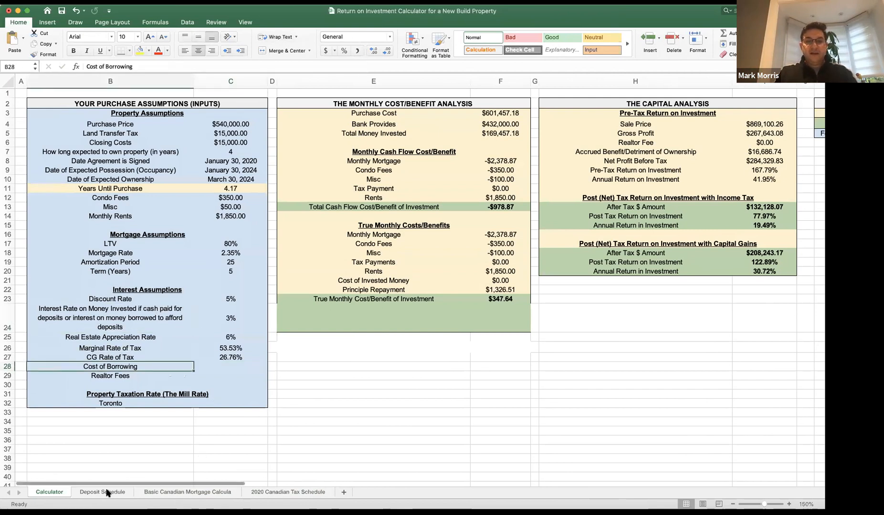
left_click(226, 368)
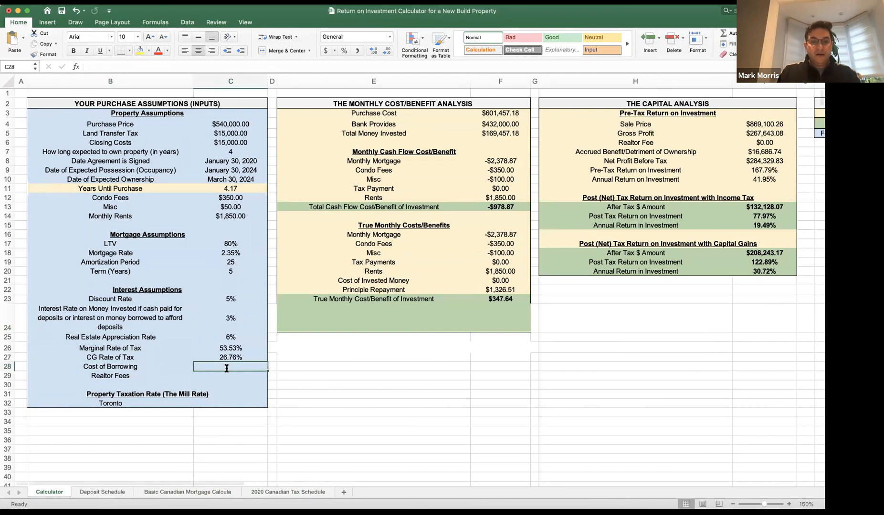
type("3")
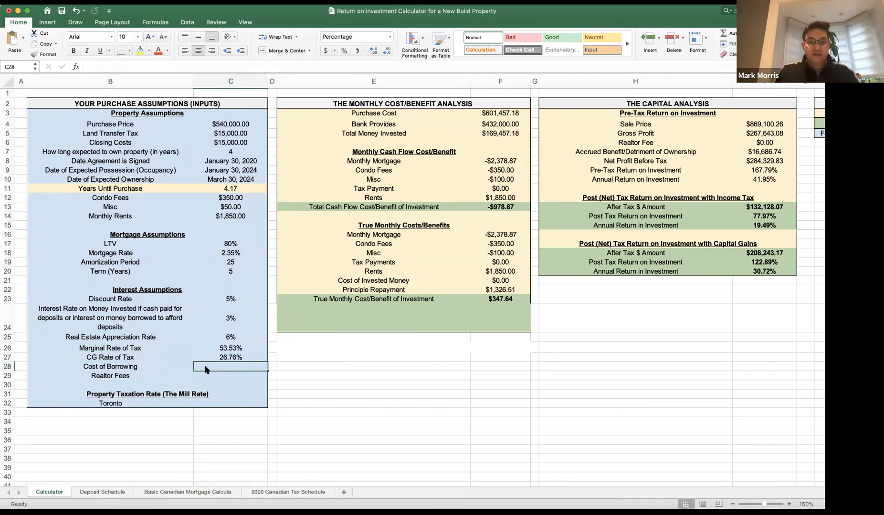
key("Return")
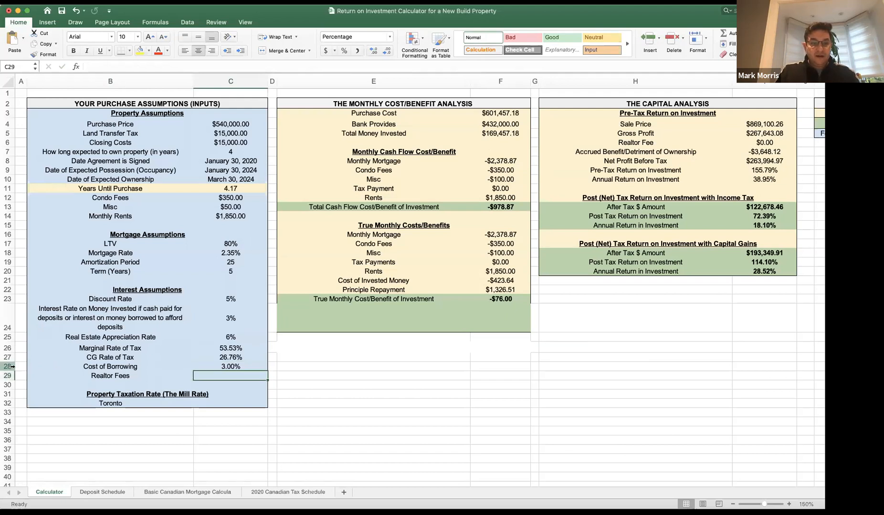
Fill the Cost of Borrowing label and value cells with the light yellow used for the Years Until Purchase row.
left_click(67, 367)
left_click(217, 366, "shift")
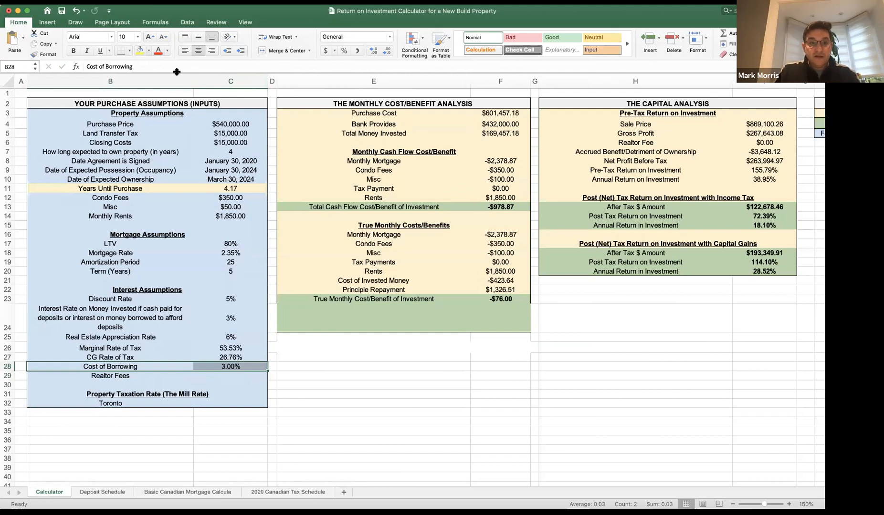
left_click(188, 107)
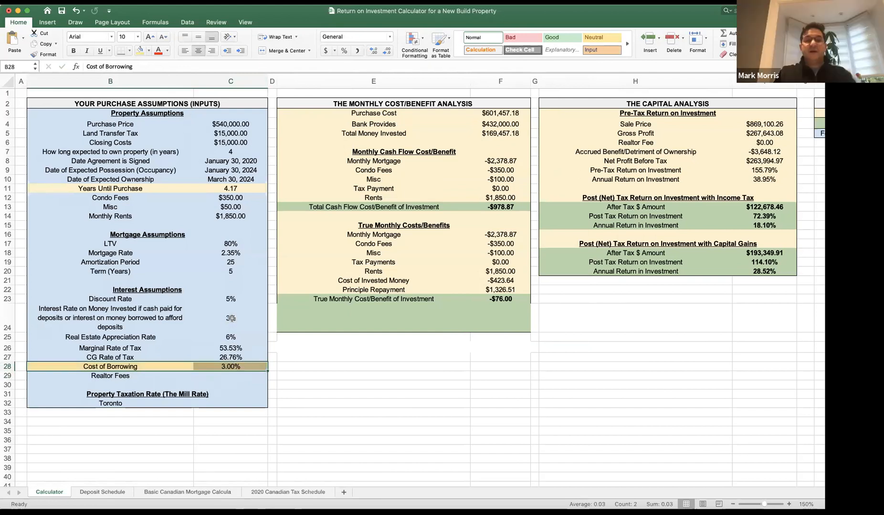
left_click(233, 331)
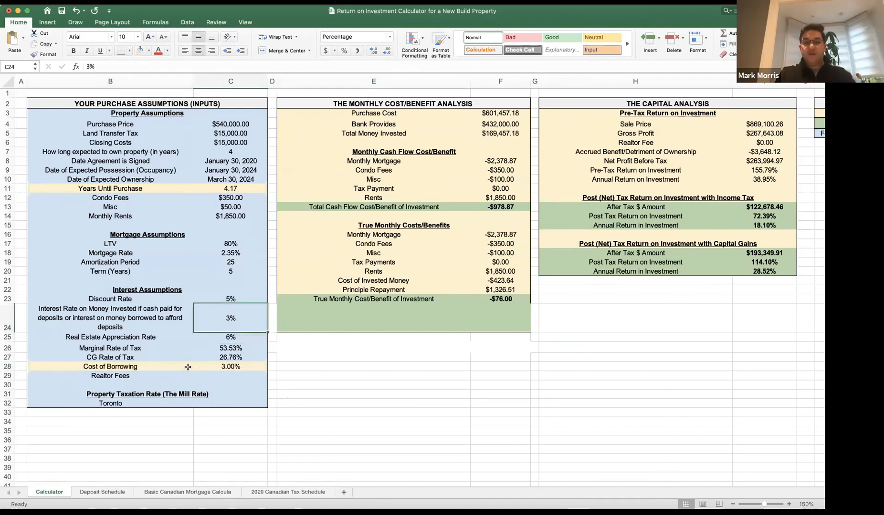
Set the Realtor Fees to 5%.
left_click(220, 373)
type("5")
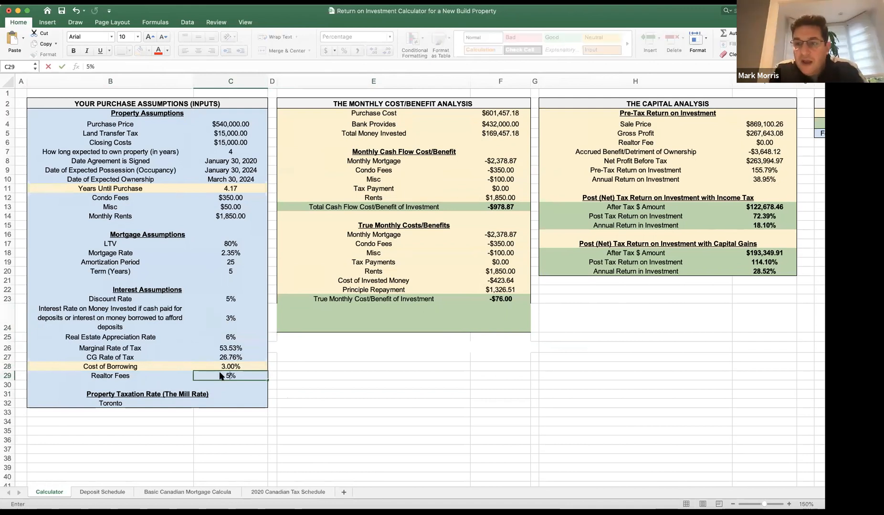
key("Return")
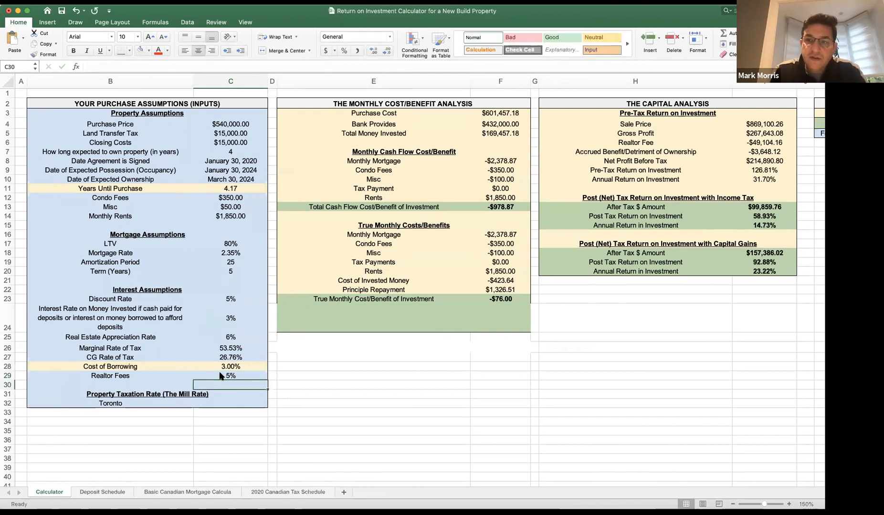
Copy the residential total tax rate, 0.599704, from the 2020 table on the City of Toronto Property Tax Rates & Fees page.
left_click(228, 404)
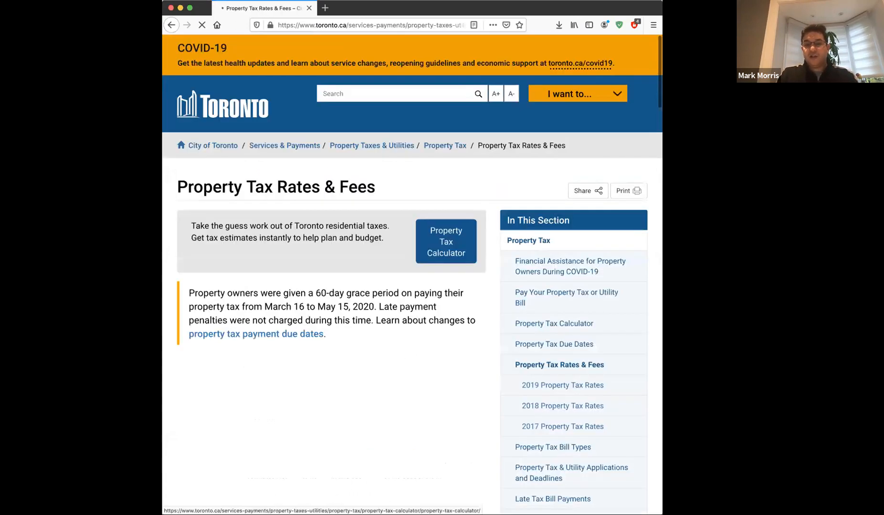
scroll(445, 243, "down", 1)
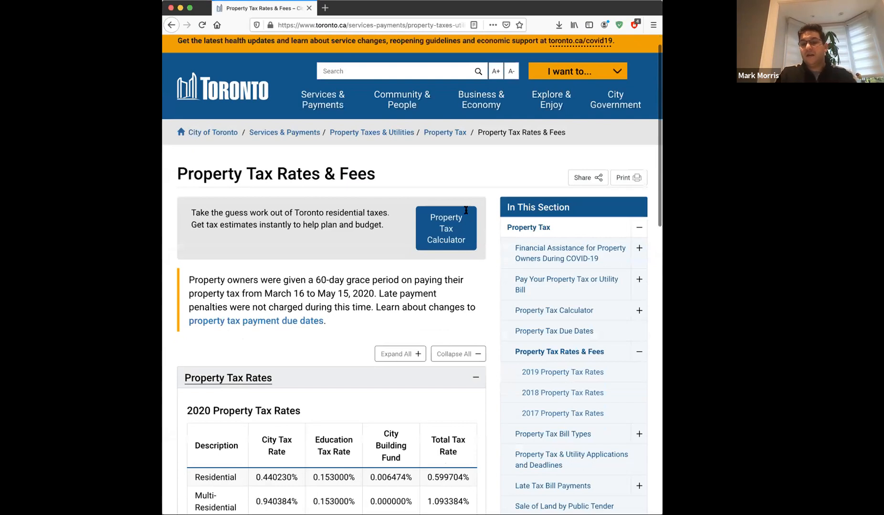
scroll(417, 211, "down", 3)
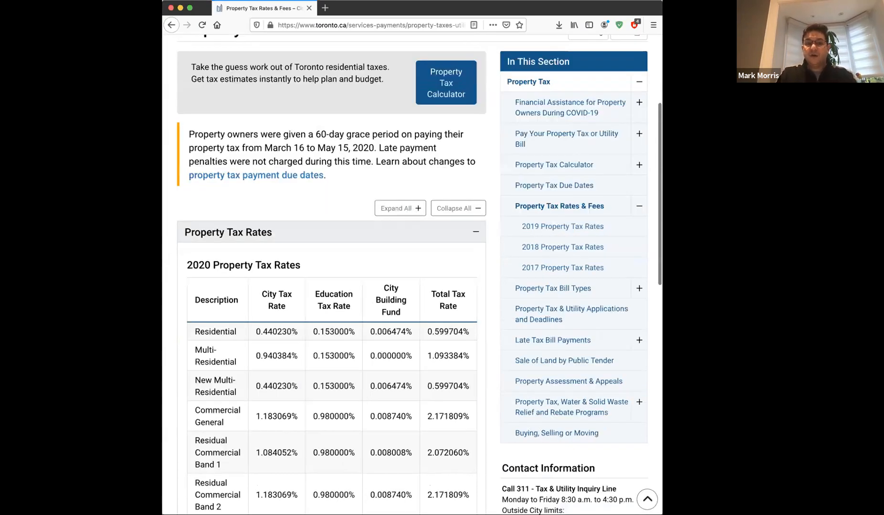
scroll(446, 207, "down", 3)
double_click(446, 207)
key("super+Tab")
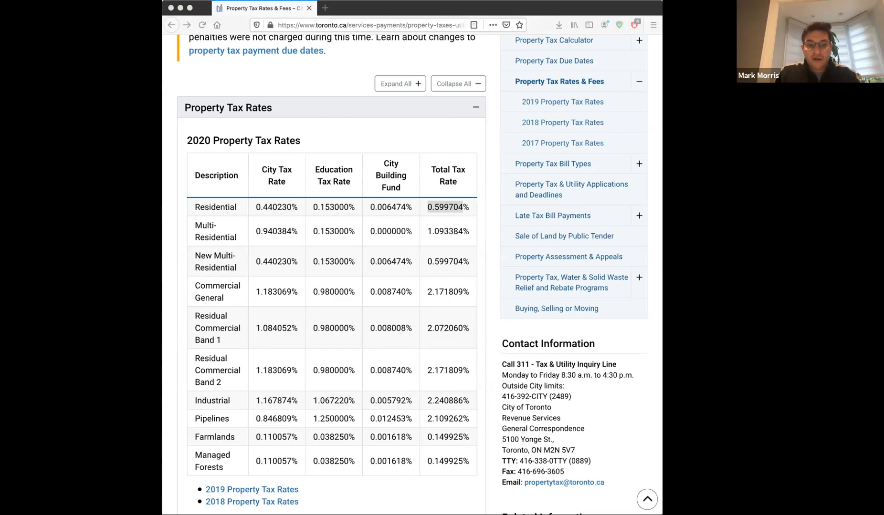
right_click(454, 212)
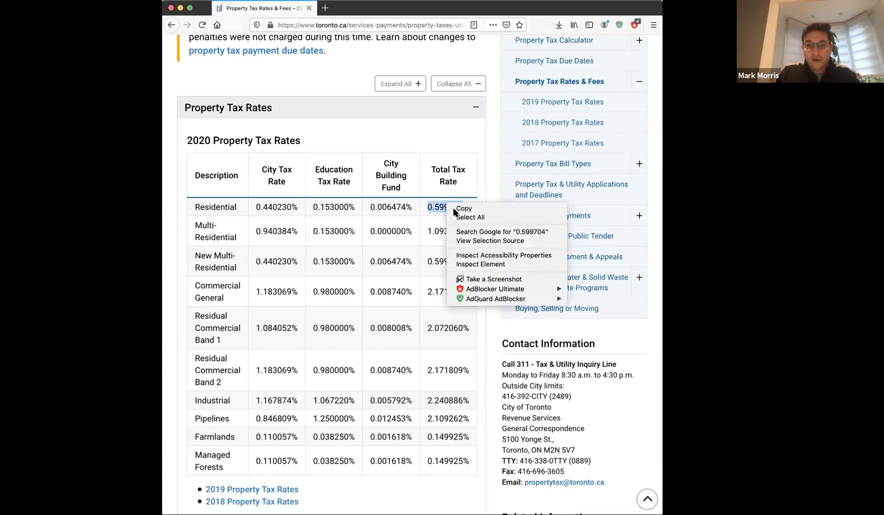
left_click(456, 209)
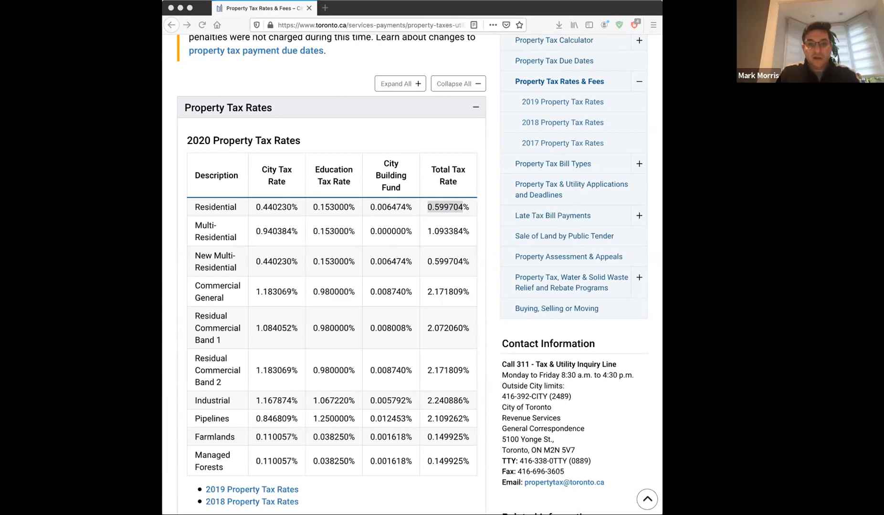
Return to the Excel calculator and enter 0.599704% as the Toronto property taxation rate in cell C32.
left_click(376, 306)
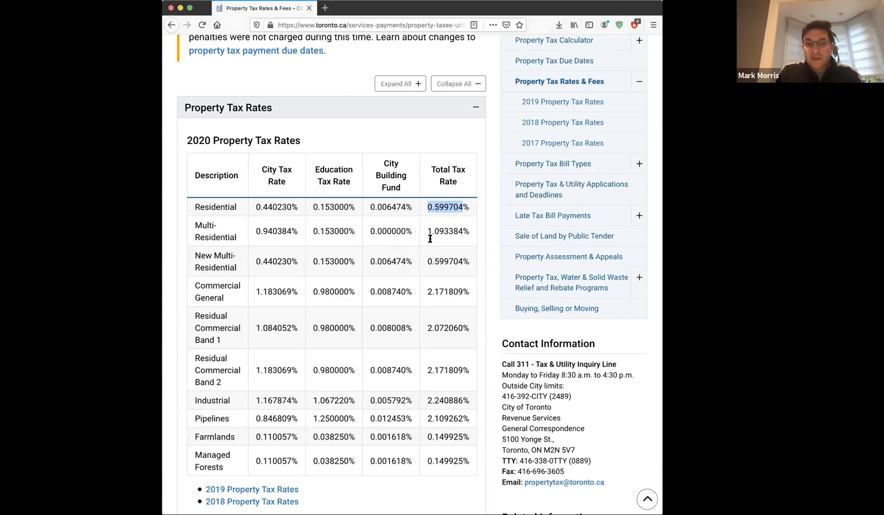
left_click(161, 321)
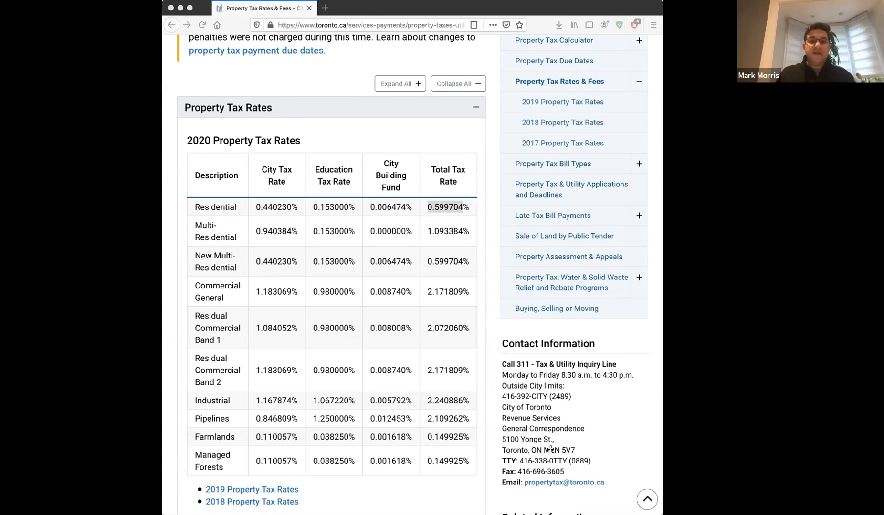
key("super+Tab")
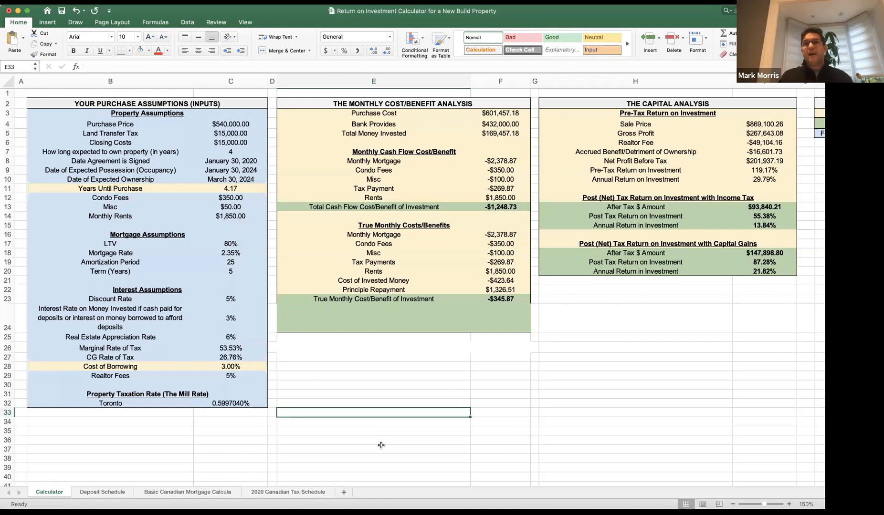
key("Left")
key("Left")
key("Up")
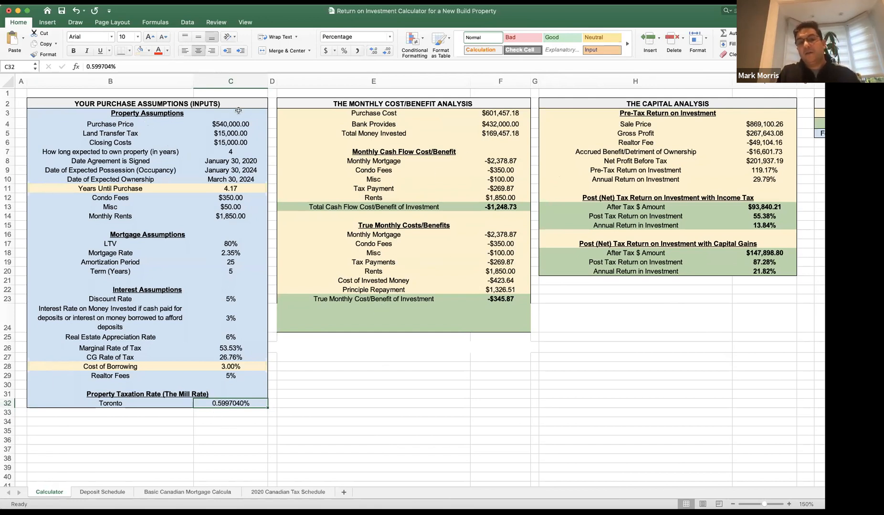
Try calculating the yearly property tax in cell C34 as purchase price times the Toronto rate with =C4*C32, and discard it.
left_click(233, 125)
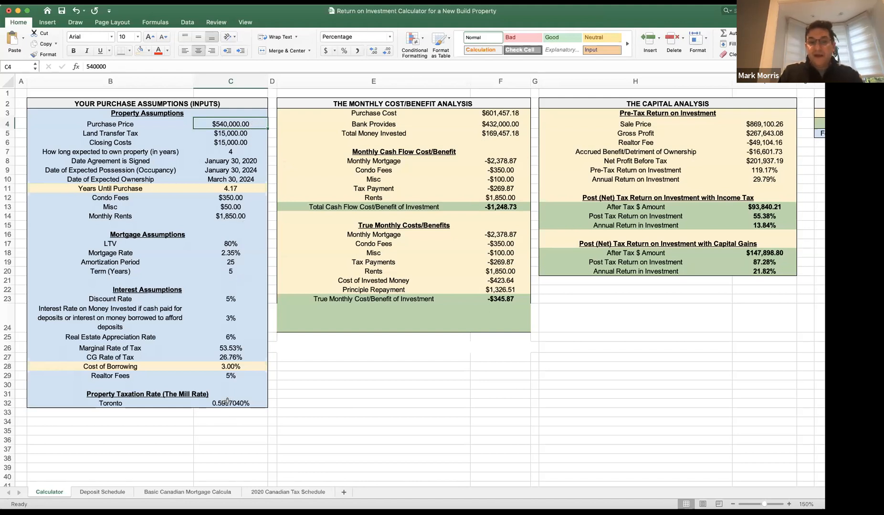
left_click(228, 421)
type("=")
left_click(231, 124)
type("*")
left_click(230, 404)
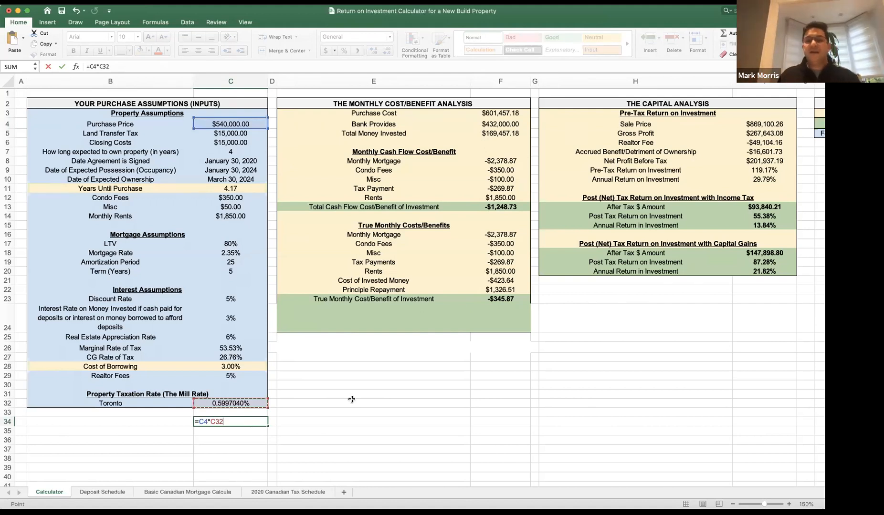
key("Escape")
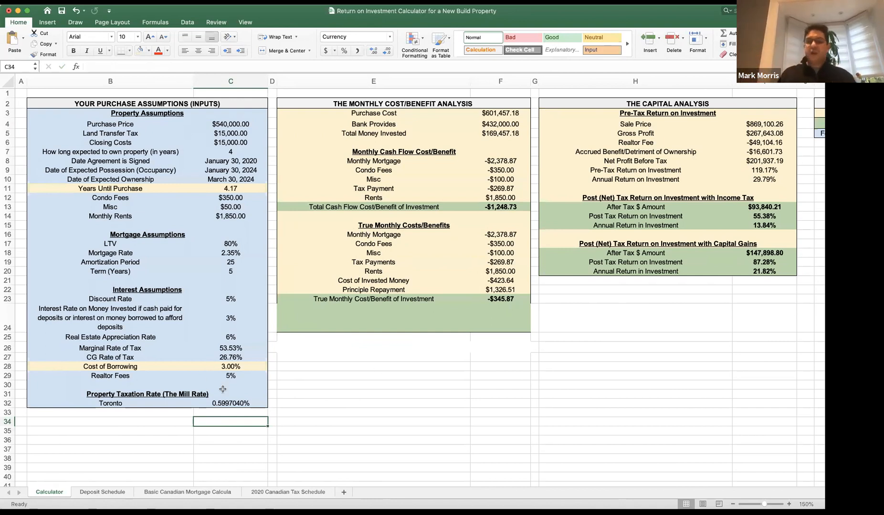
key("super+z")
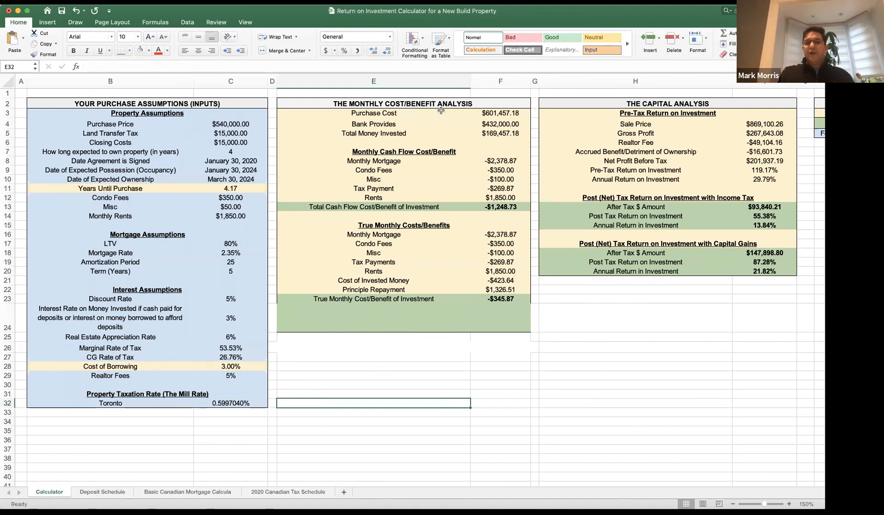
Examine the Purchase Cost formula and trace its inputs, including the cost of borrowing deposits on the Deposit Schedule sheet.
left_click(497, 113)
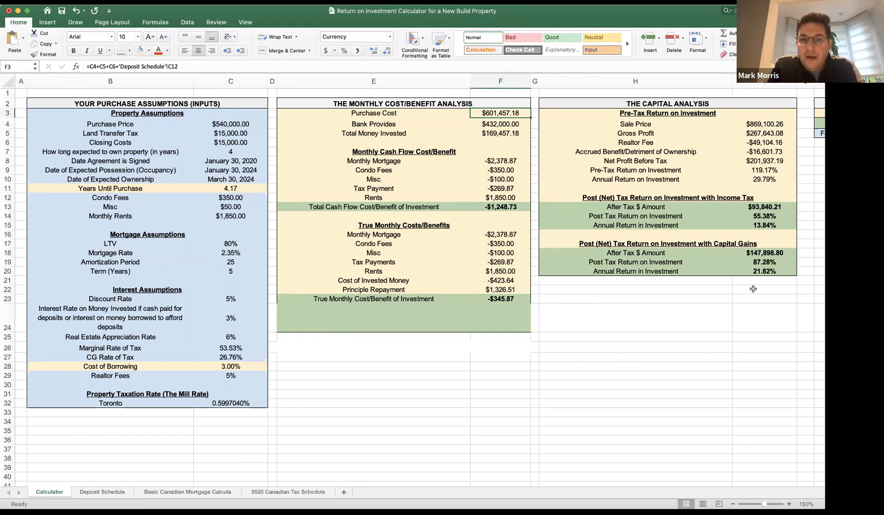
left_click(224, 122)
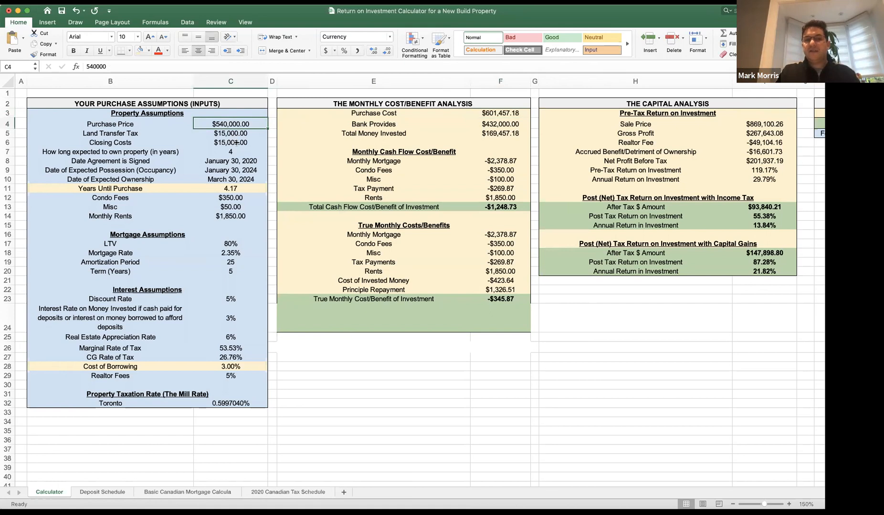
key("Down")
key("Down")
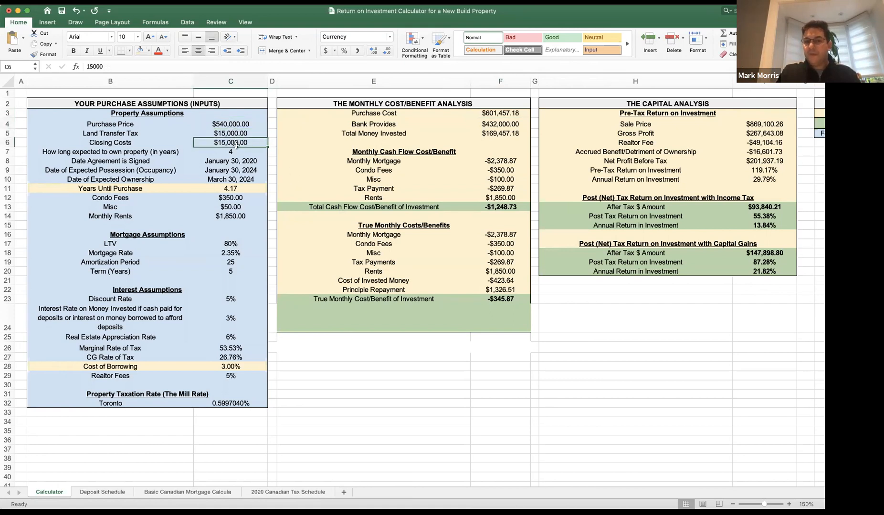
left_click(494, 114)
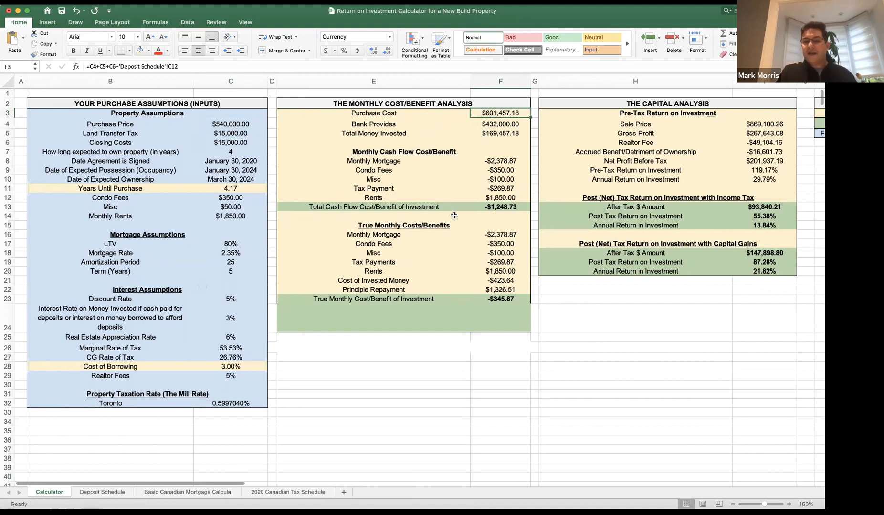
key("ctrl+bracketleft")
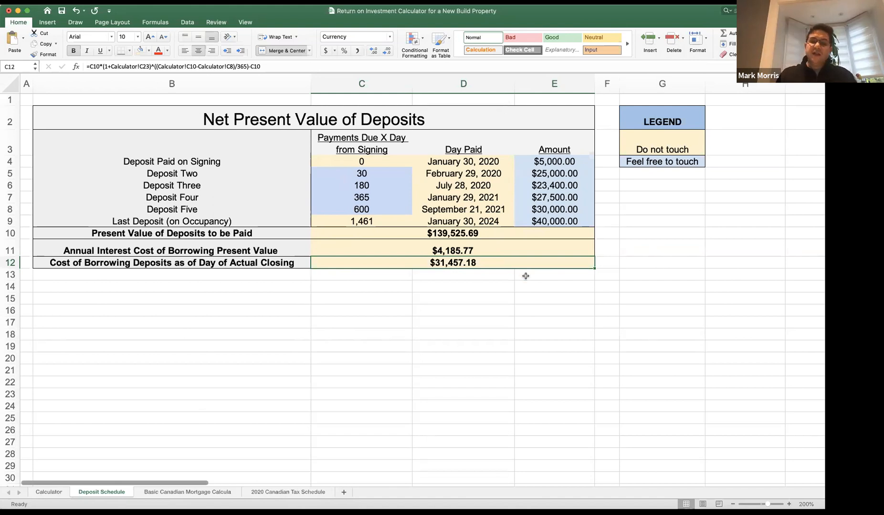
key("ctrl+Page_Up")
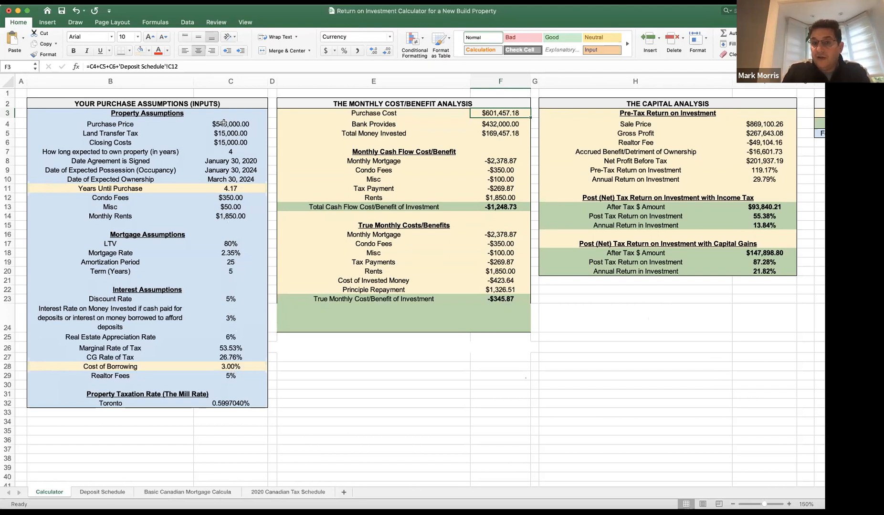
Examine the Bank Provides, Total Money Invested and Monthly Mortgage formulas, including the mortgage payment source on the Basic Canadian Mortgage Calcula sheet.
key("Down")
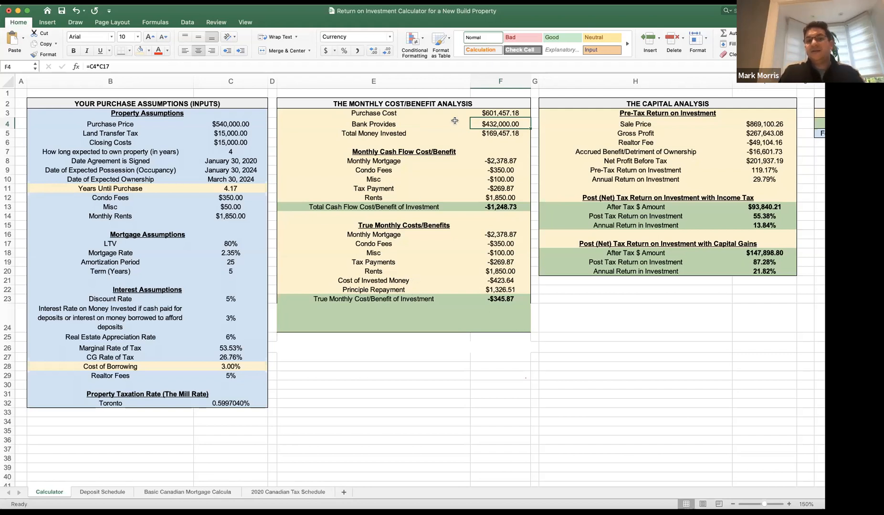
left_click(489, 112)
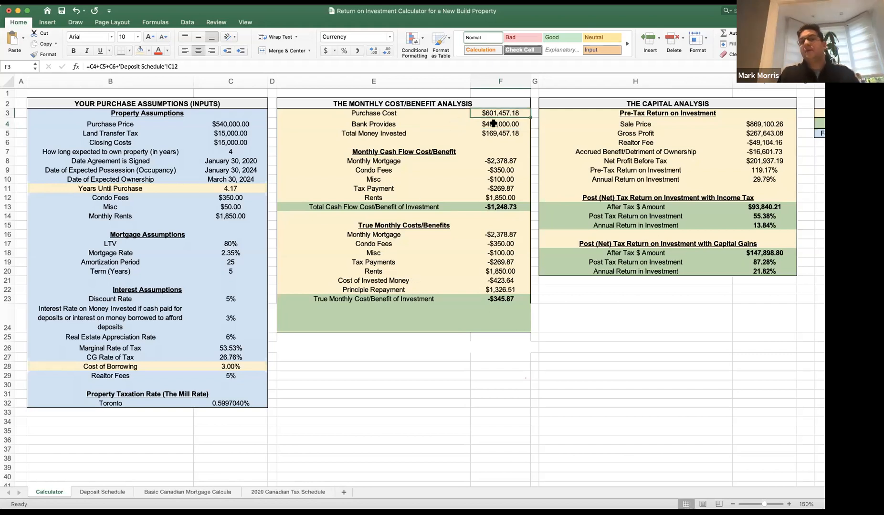
left_click(494, 125)
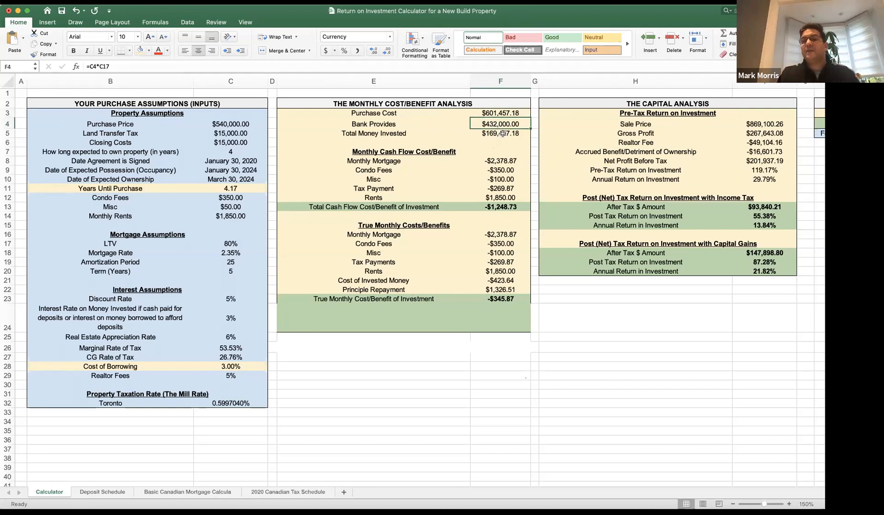
left_click(502, 133)
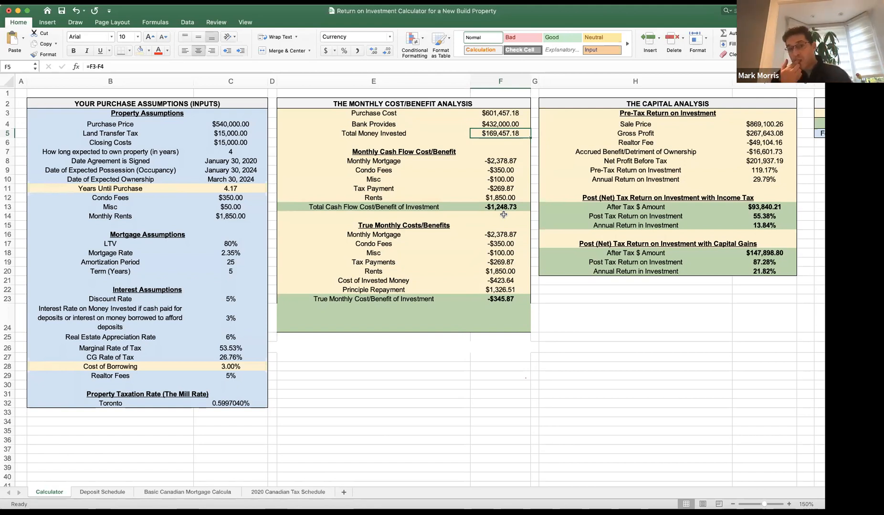
left_click(504, 160)
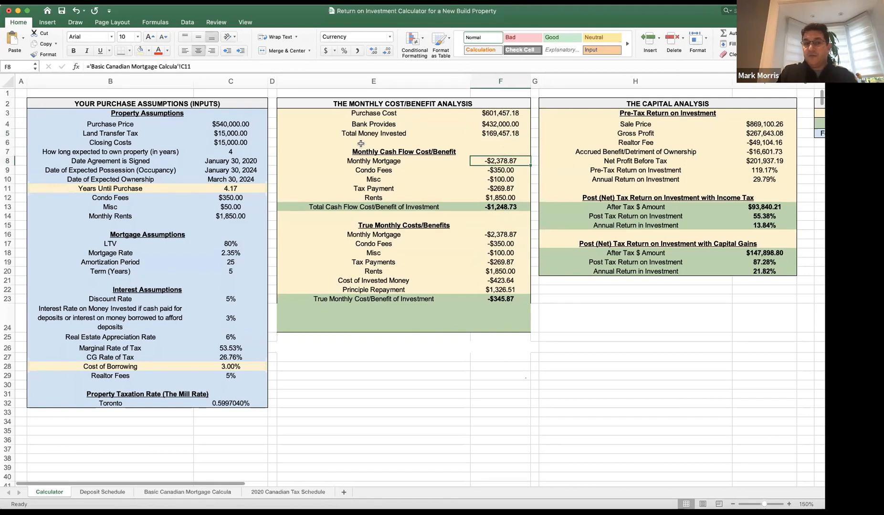
left_click(187, 492)
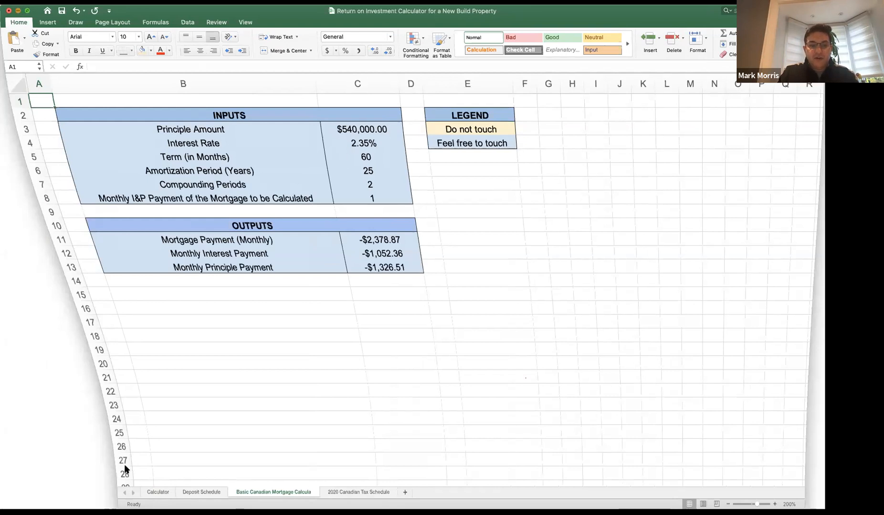
left_click(47, 491)
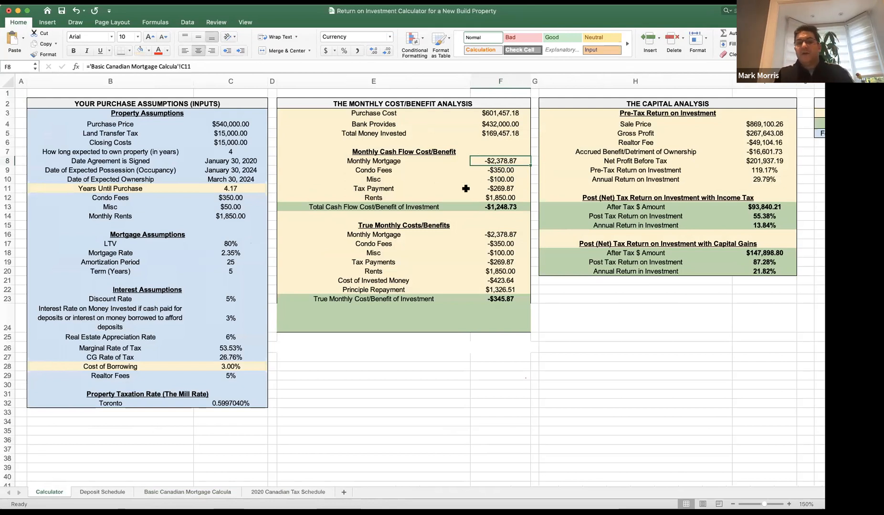
Link the monthly cash flow's Misc cost in cell F10 to the Misc assumption with =C13.
left_click(508, 180)
type("=")
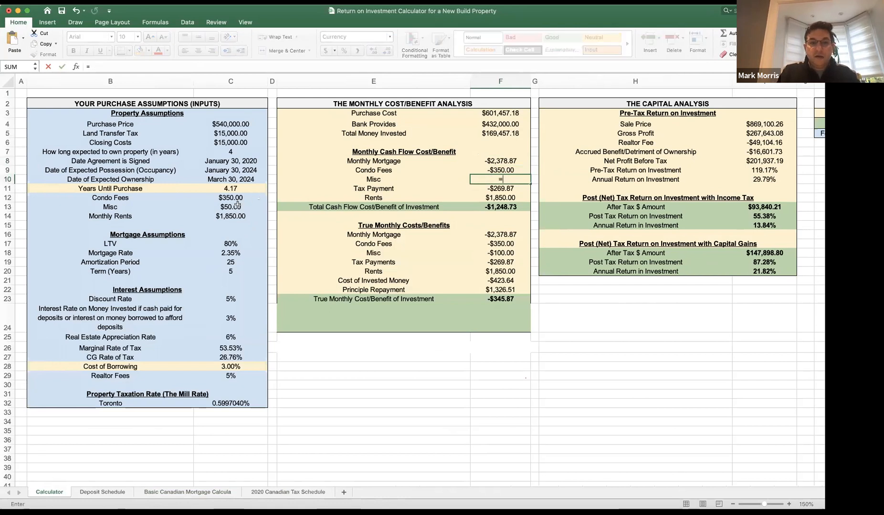
left_click(234, 206)
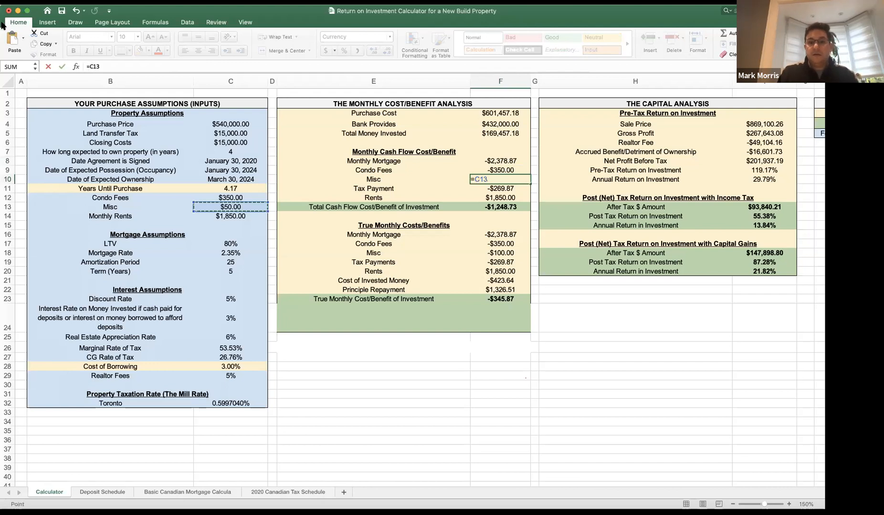
key("Return")
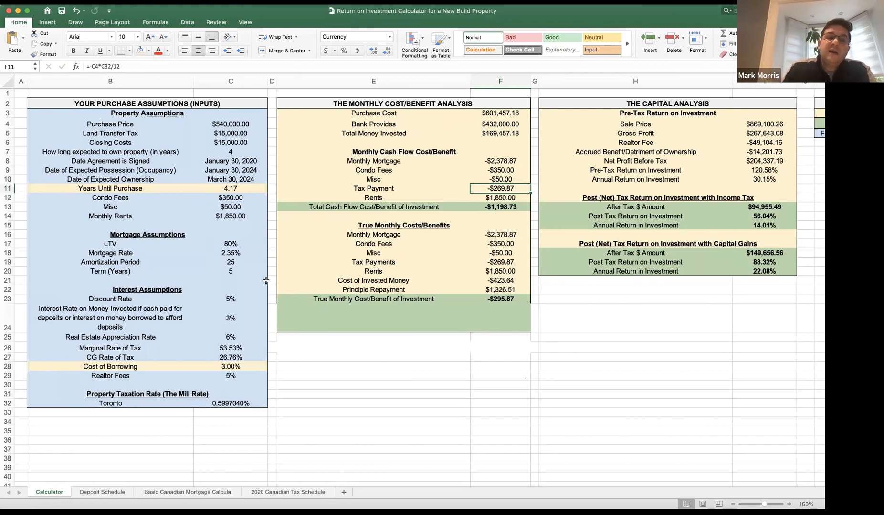
Try a mortgage rate of 1.99% in cell C18.
left_click(230, 254)
type("199")
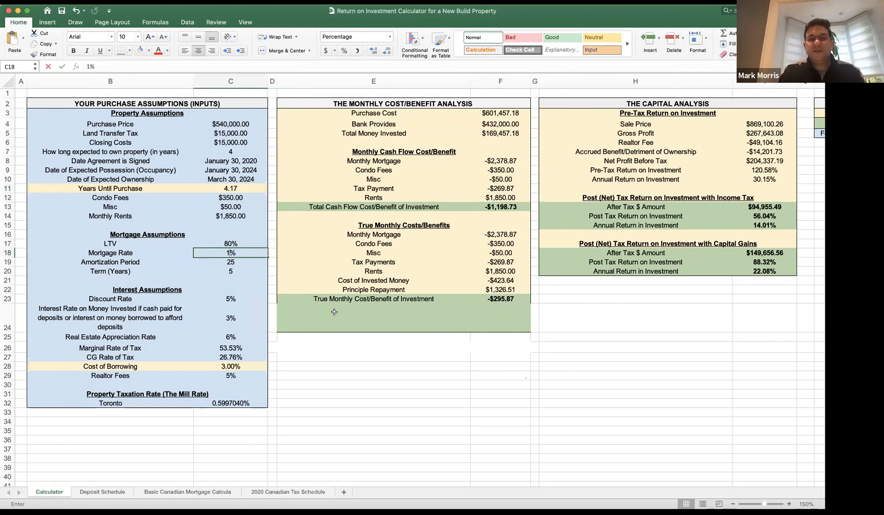
key("Return")
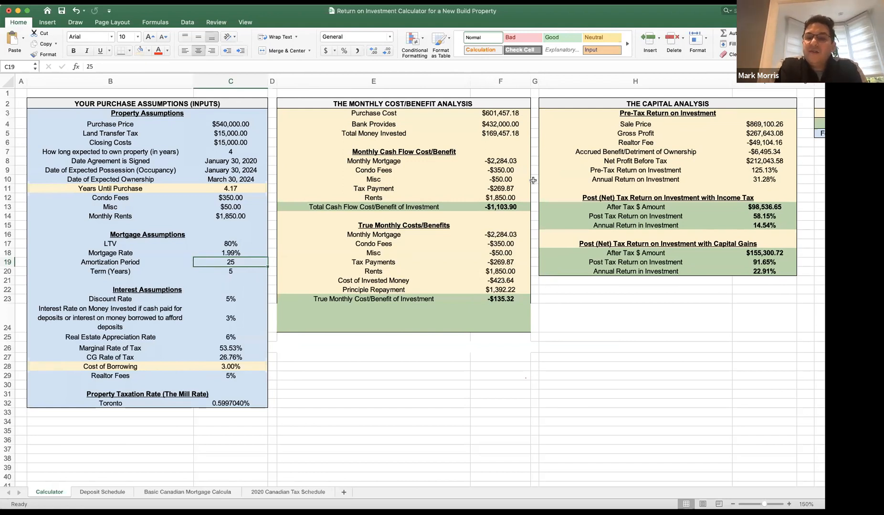
Set the mortgage rate in cell C18 to 1.85%.
key("Up")
type("1.85%")
key("Return")
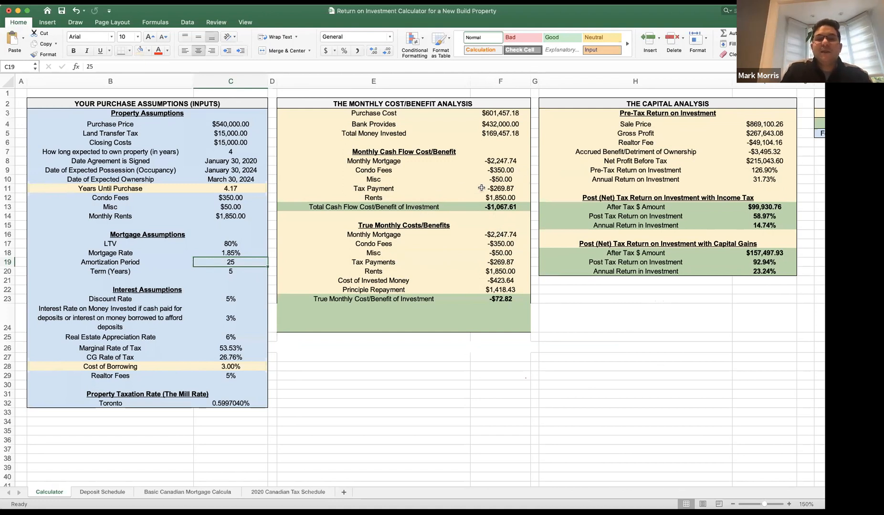
Set the monthly rents assumption in cell C14 to $2,000.
left_click(231, 217)
type("2")
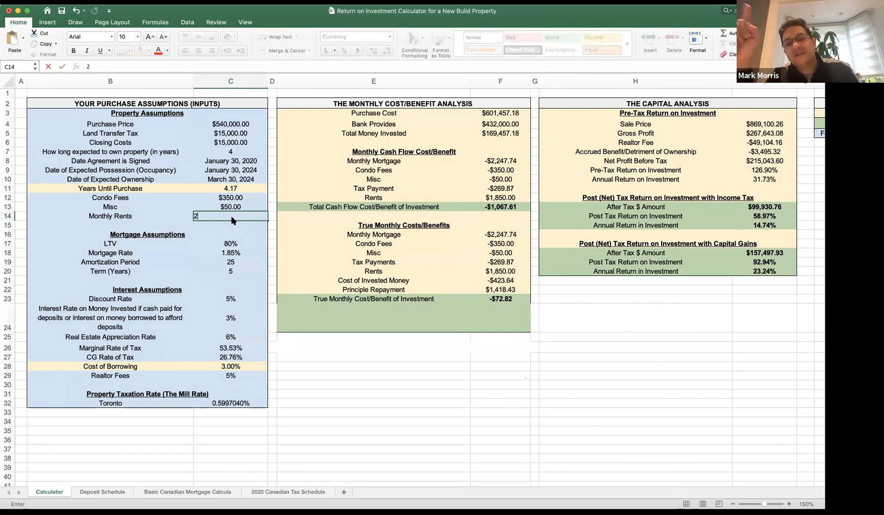
type("000")
key("Return")
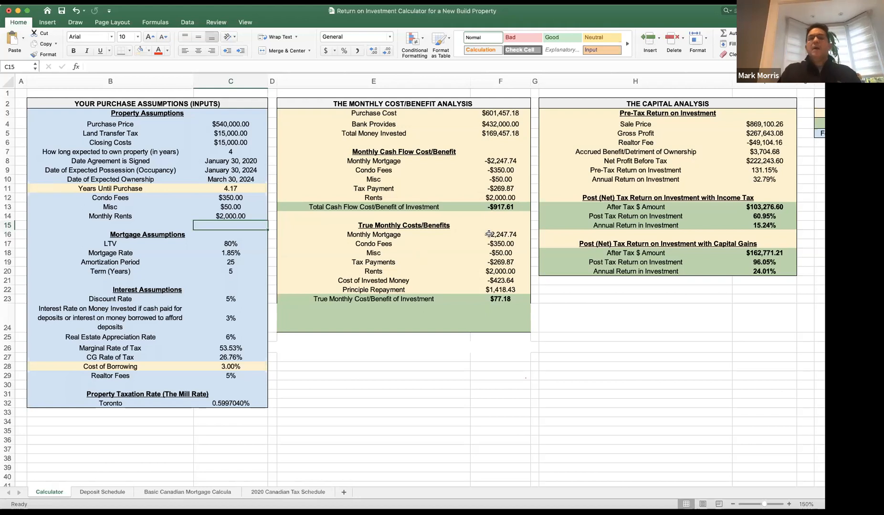
Examine the total cash flow and true monthly cost/benefit formulas, tracing the principle repayment, cost of invested money and total money invested.
left_click(507, 205)
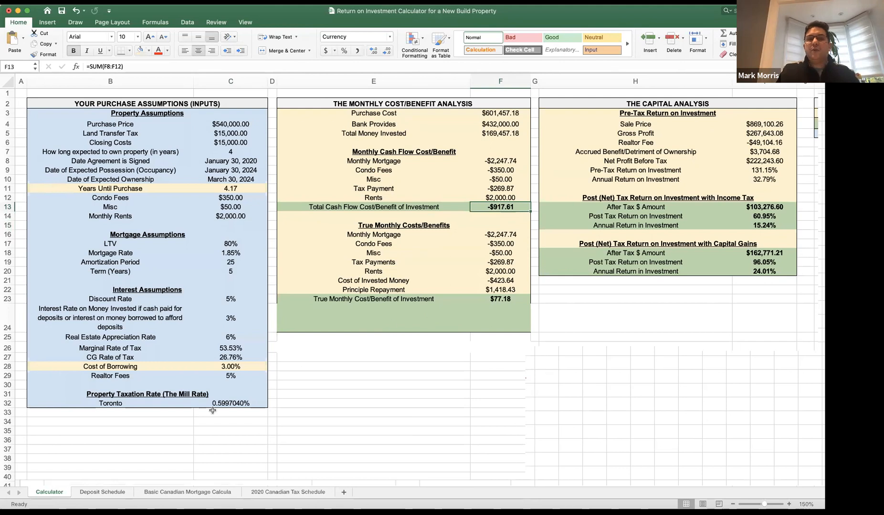
left_click(157, 493)
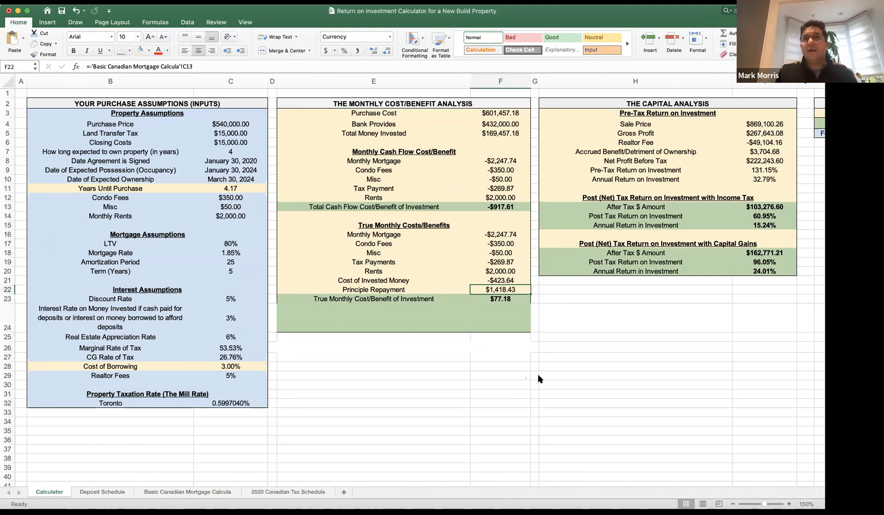
left_click(498, 280)
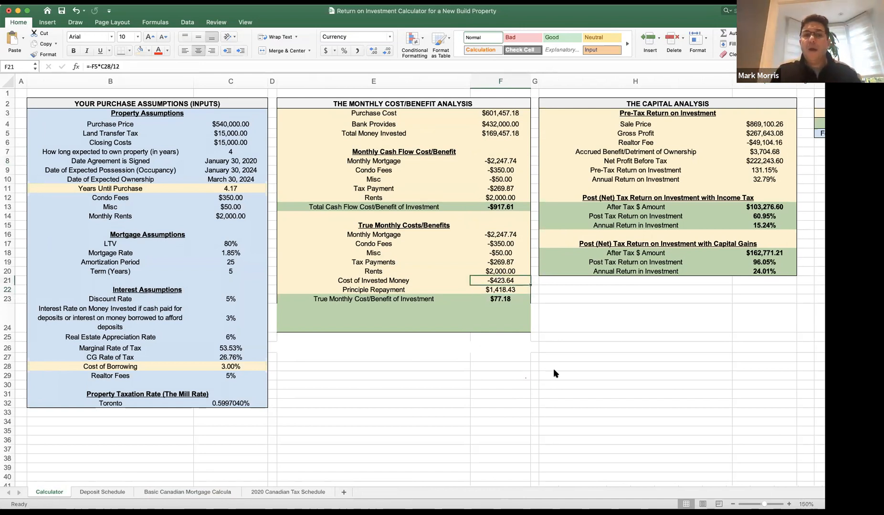
left_click(483, 133)
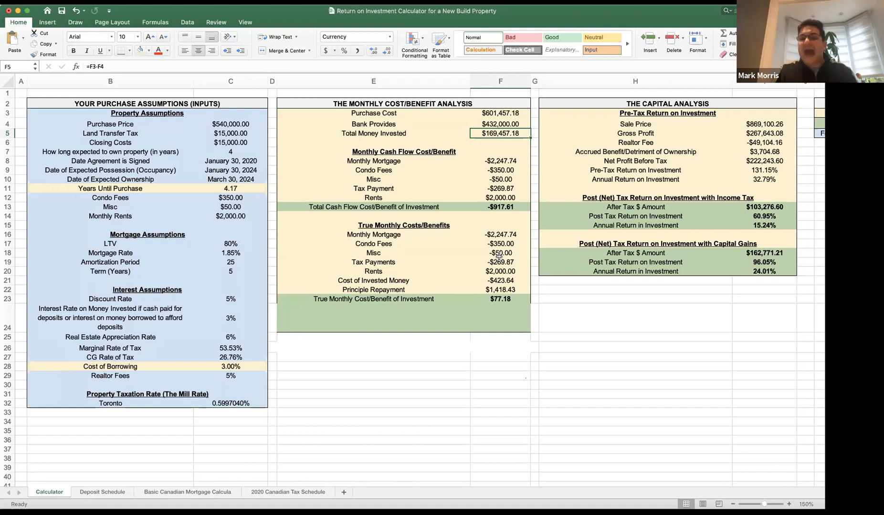
left_click(494, 289)
left_click(496, 280)
left_click(493, 133)
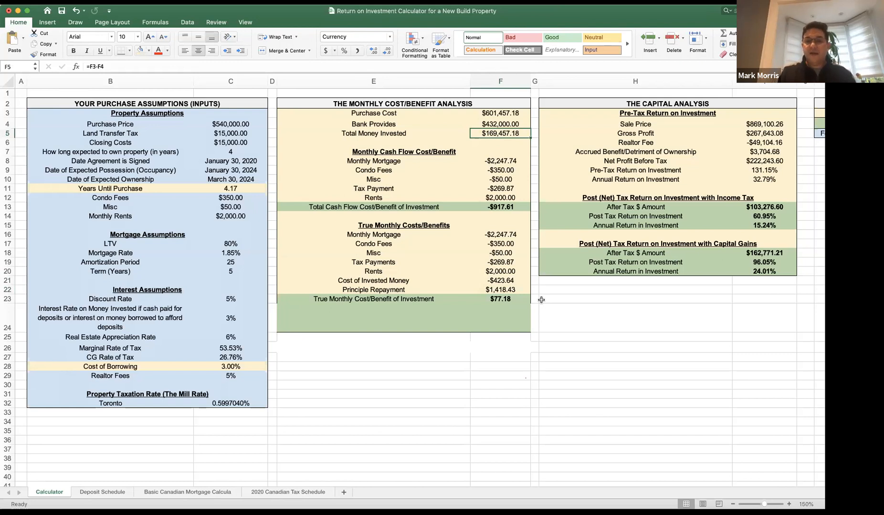
left_click(509, 297)
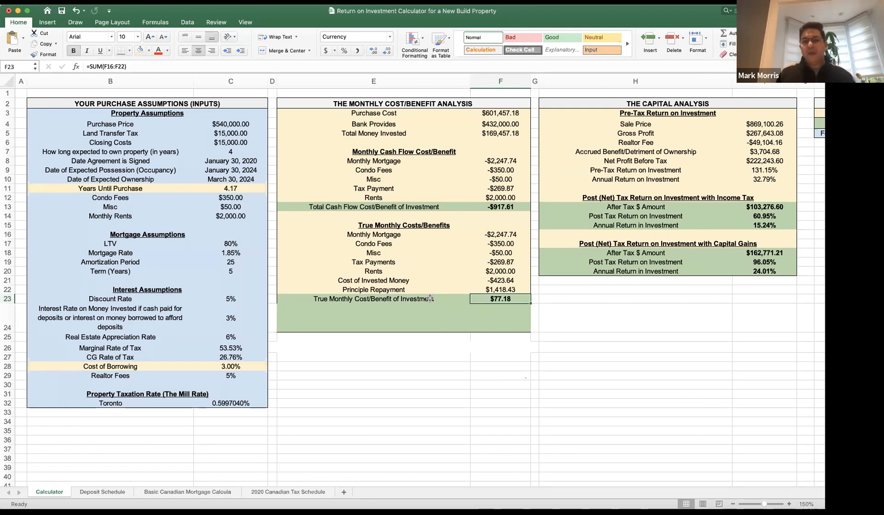
left_click_drag(348, 154, 450, 207)
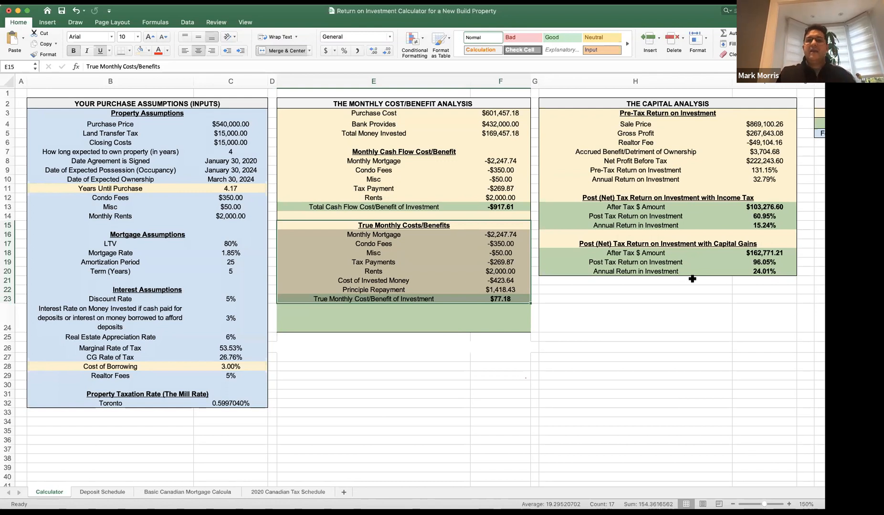
Examine the Sale Price formula in the capital analysis and trace its purchase price and real estate appreciation rate inputs.
left_click(667, 113)
left_click(635, 124)
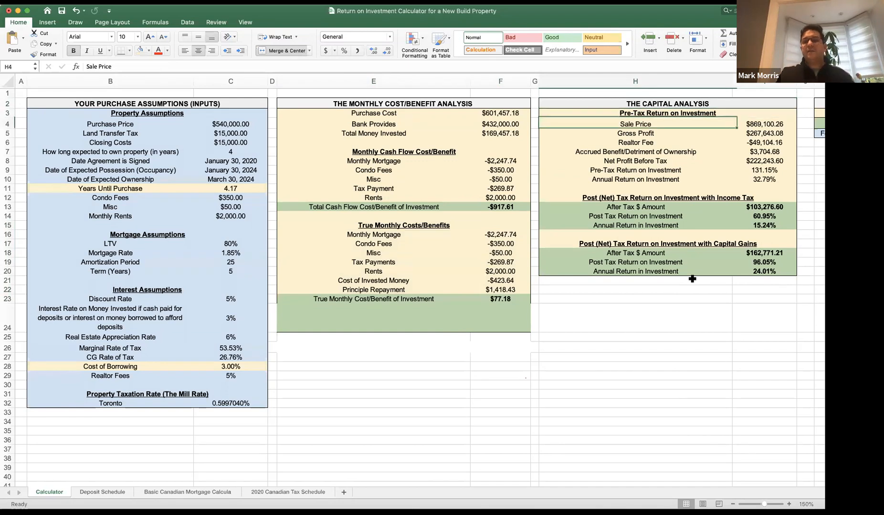
key("Right")
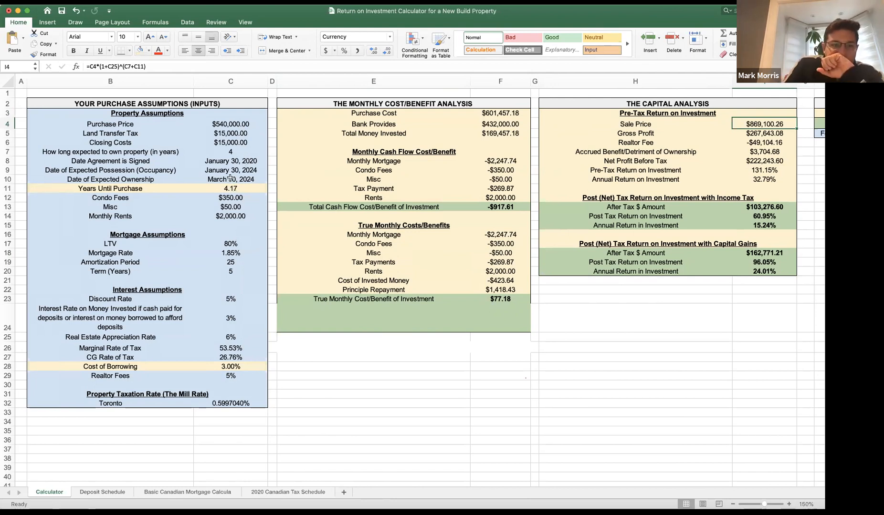
left_click(246, 123)
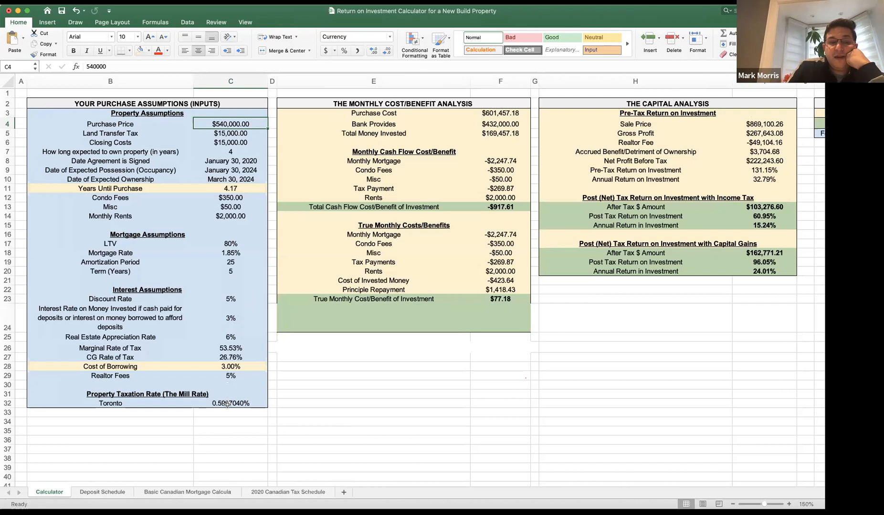
left_click(227, 338)
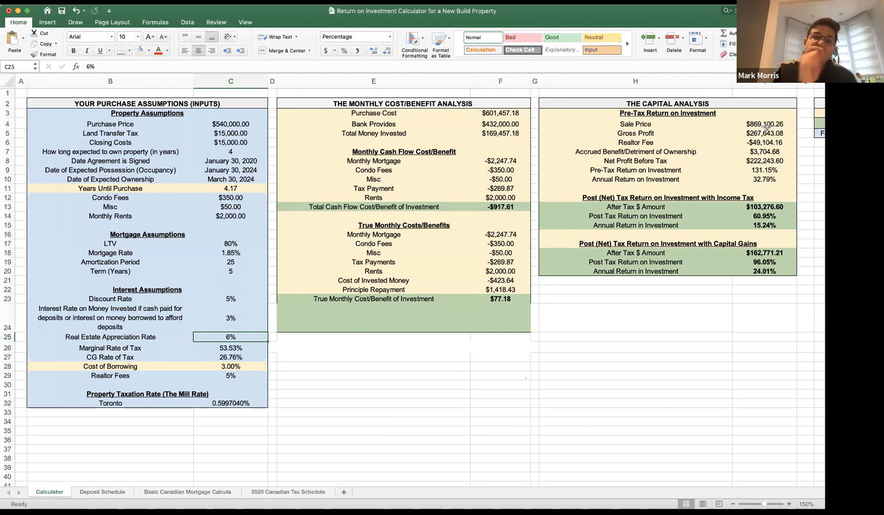
left_click(504, 134)
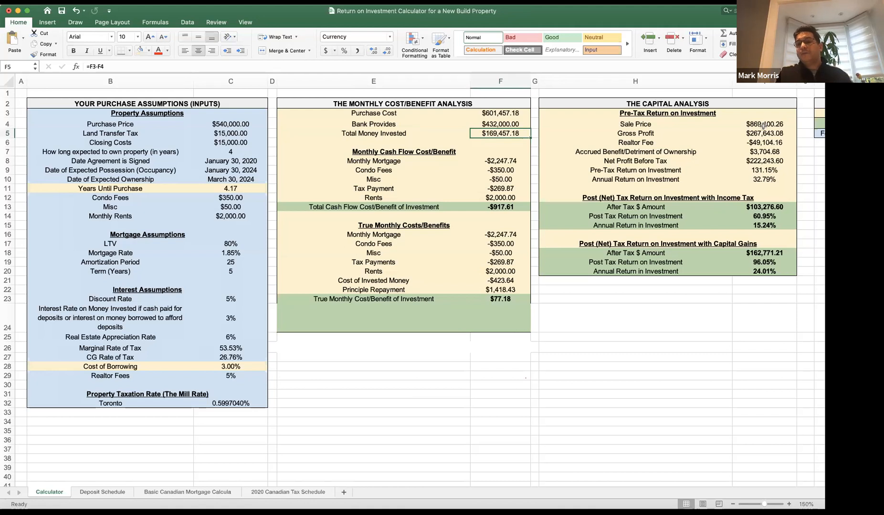
left_click(234, 125)
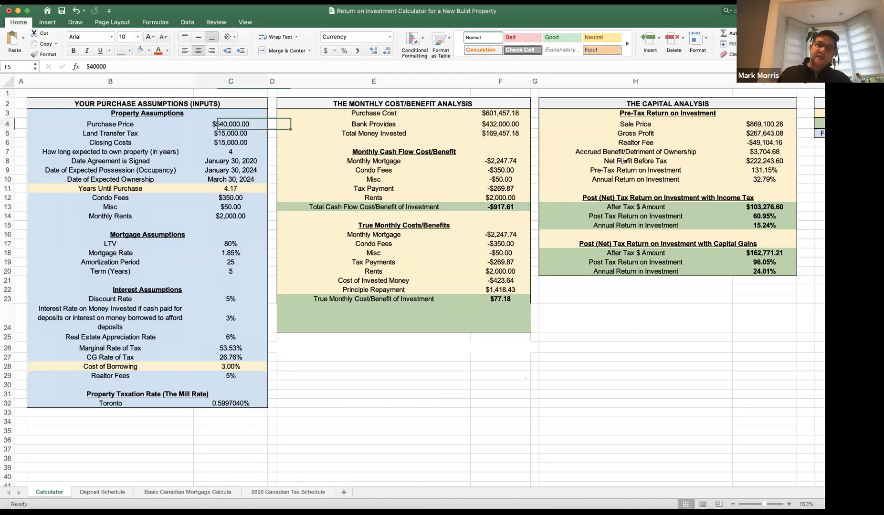
left_click(759, 123)
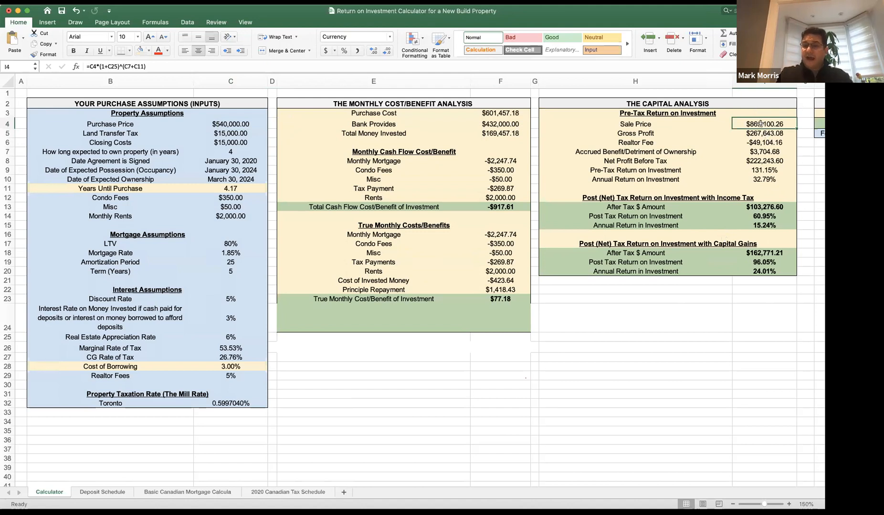
Review how purchase cost, sale price and the true monthly benefit feed the gross profit, realtor fee and accrued benefit in the capital analysis.
left_click(508, 113)
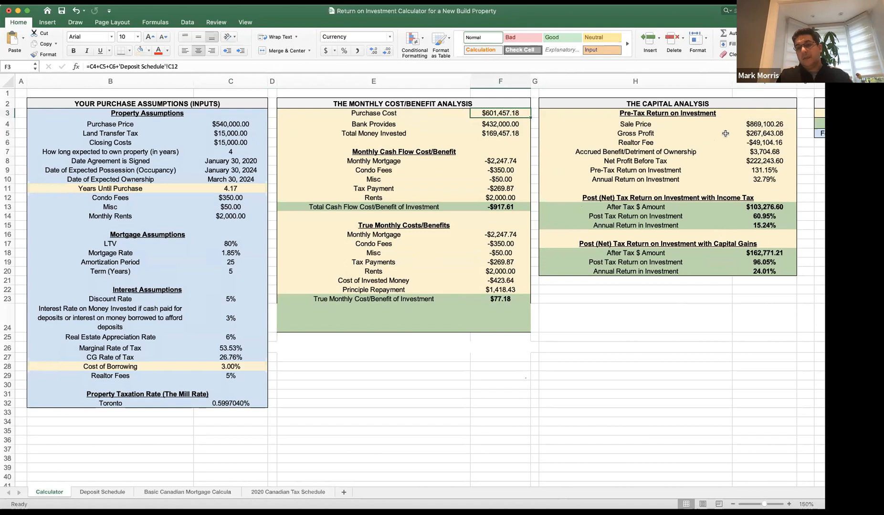
left_click(771, 133)
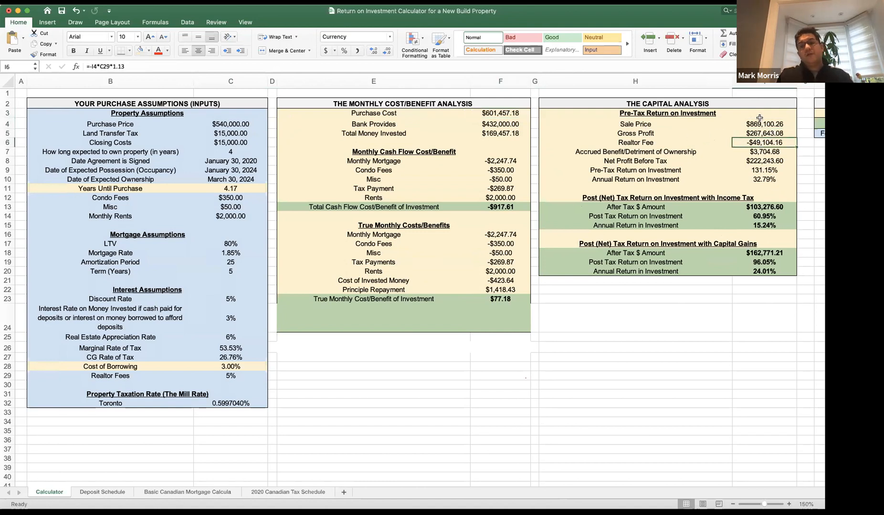
left_click(759, 123)
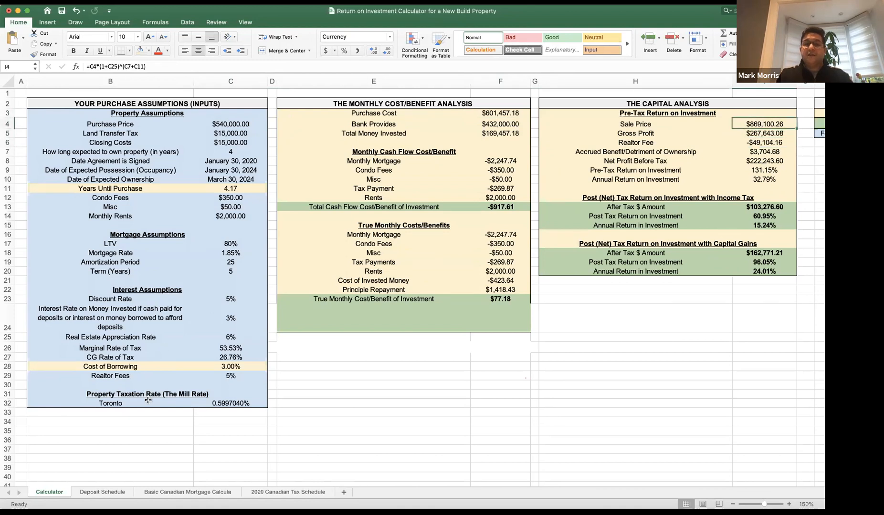
left_click(777, 140)
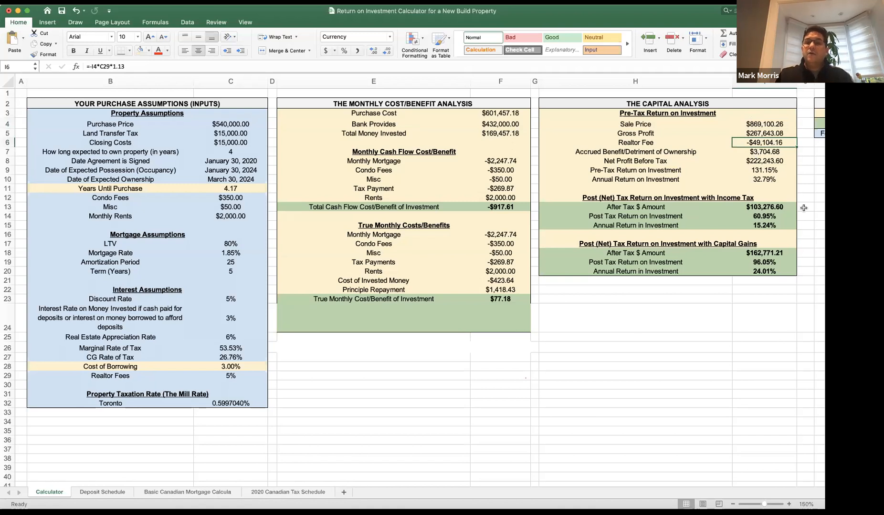
key("Down")
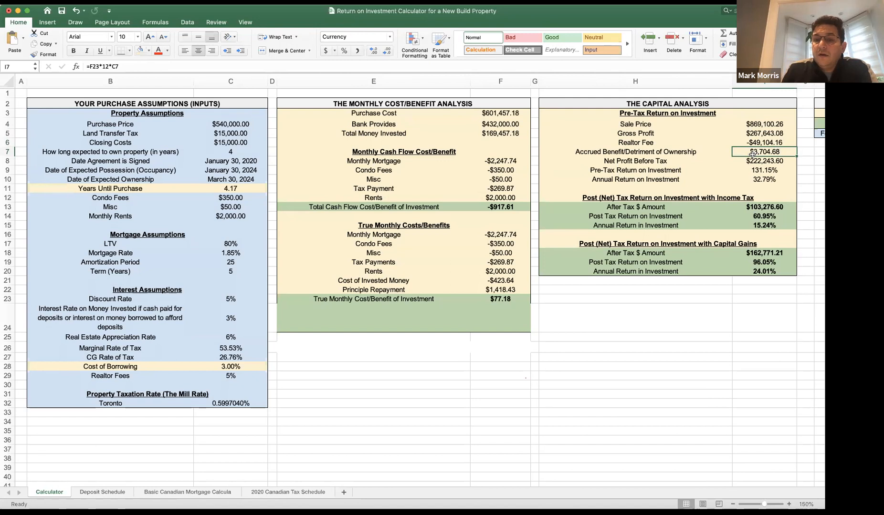
left_click(498, 298)
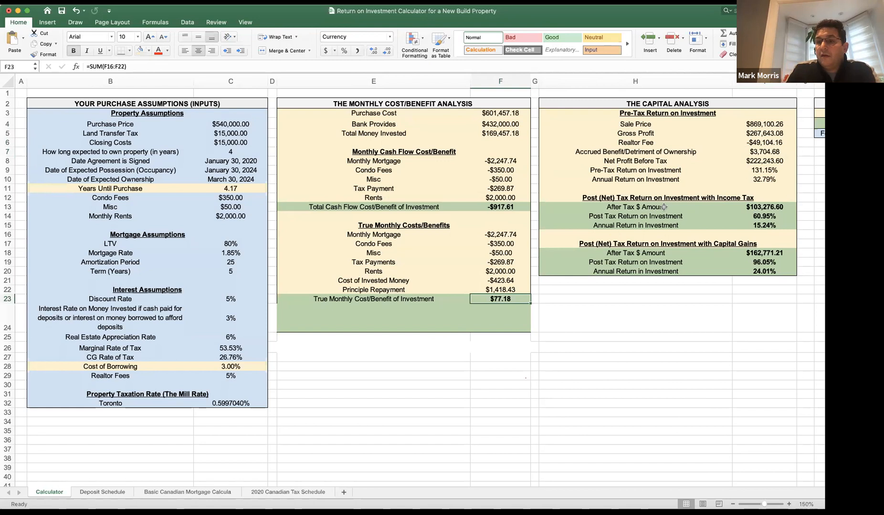
Check the accrued benefit formula in the capital analysis and try a mortgage rate above 2% in cell C18.
left_click(736, 153)
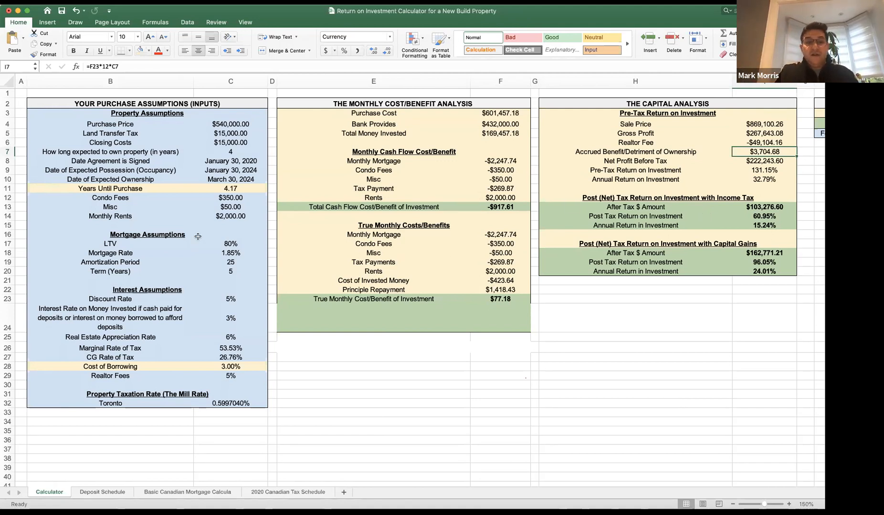
left_click(230, 253)
type("2.")
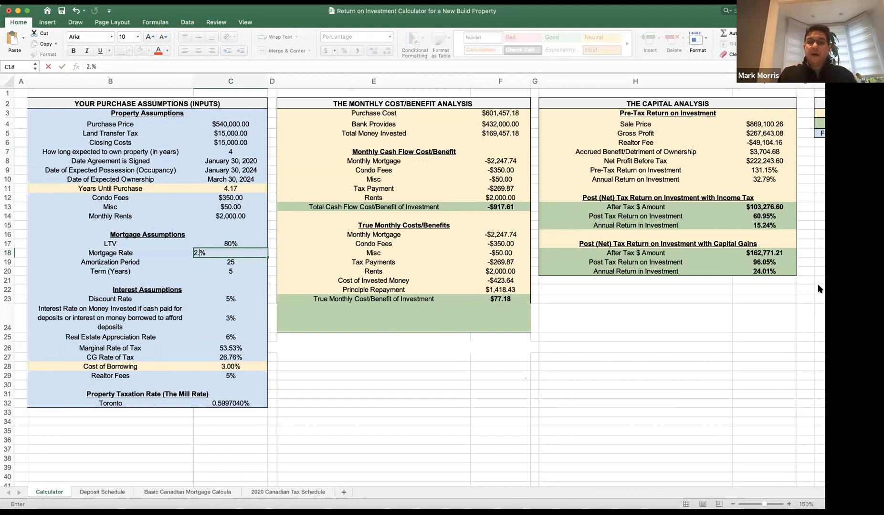
key("Return")
Try a mortgage rate of 0.99% in cell C18 to test its effect on the analysis.
left_click(231, 256)
type(".99")
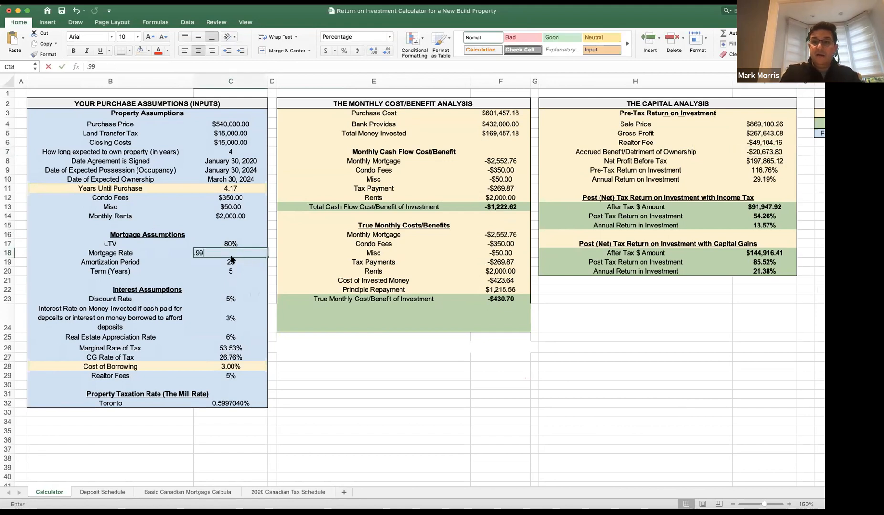
key("Return")
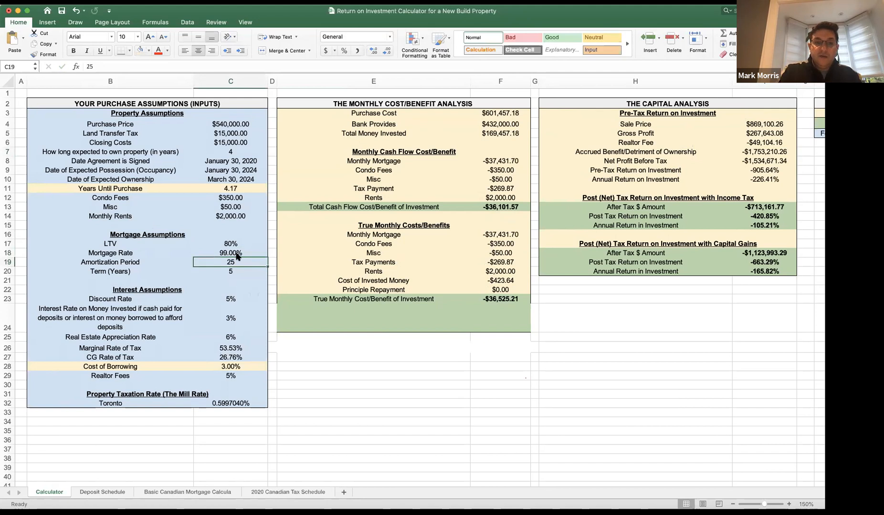
left_click(224, 252)
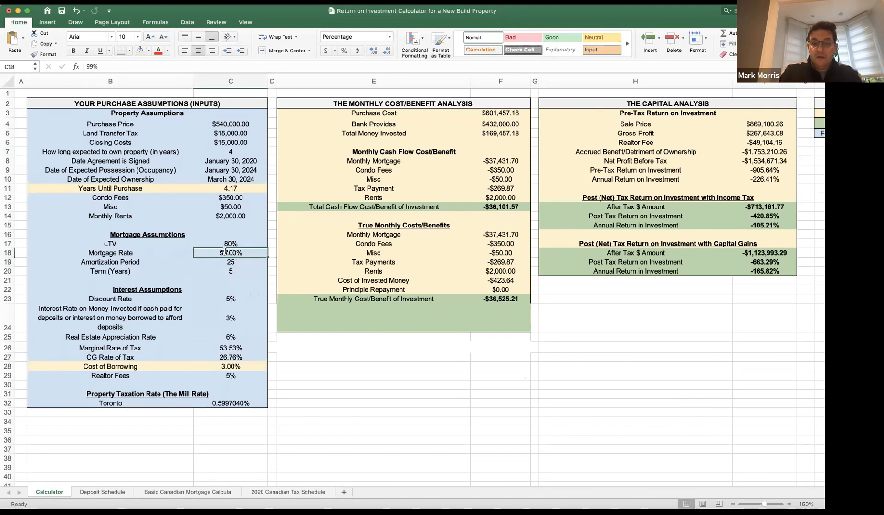
type(".")
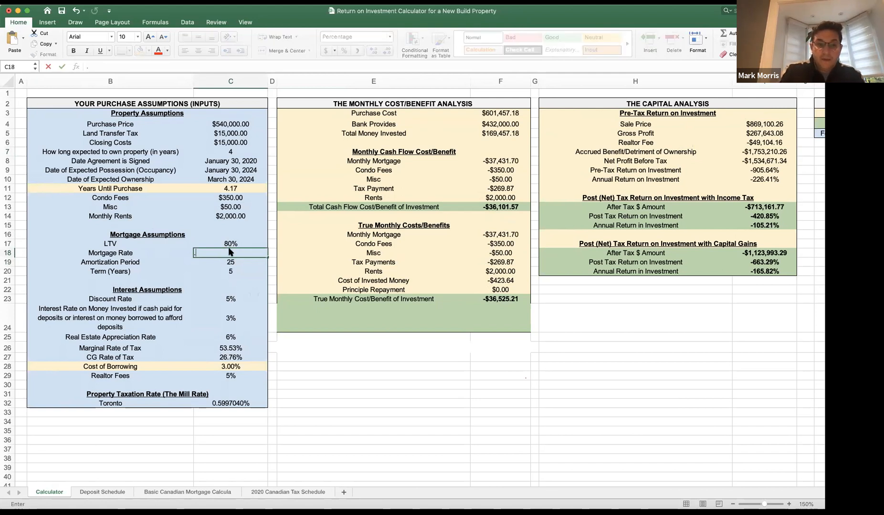
type("099")
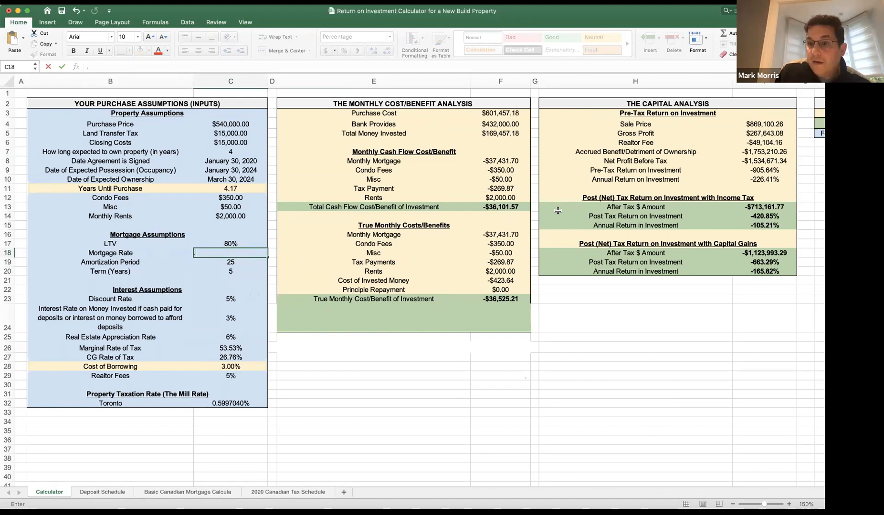
key("Return")
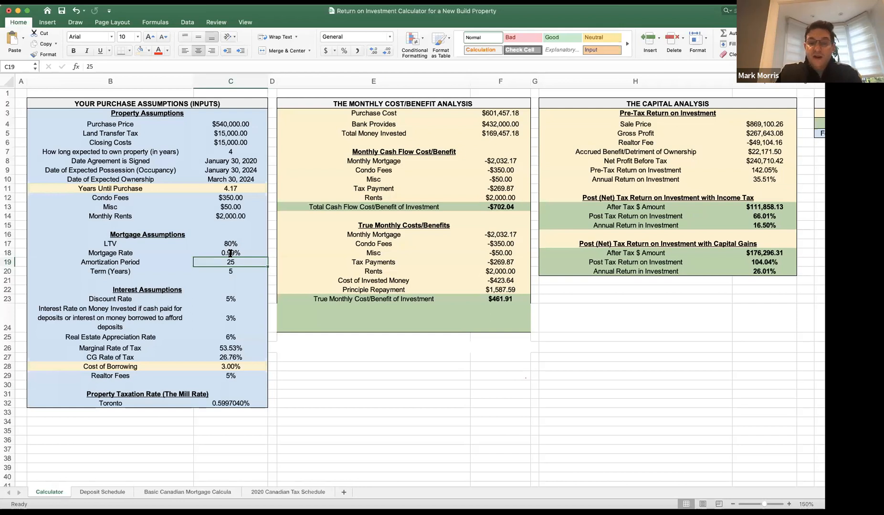
Restore the mortgage rate in cell C18 to 1.85%.
left_click(230, 253)
type("1.8")
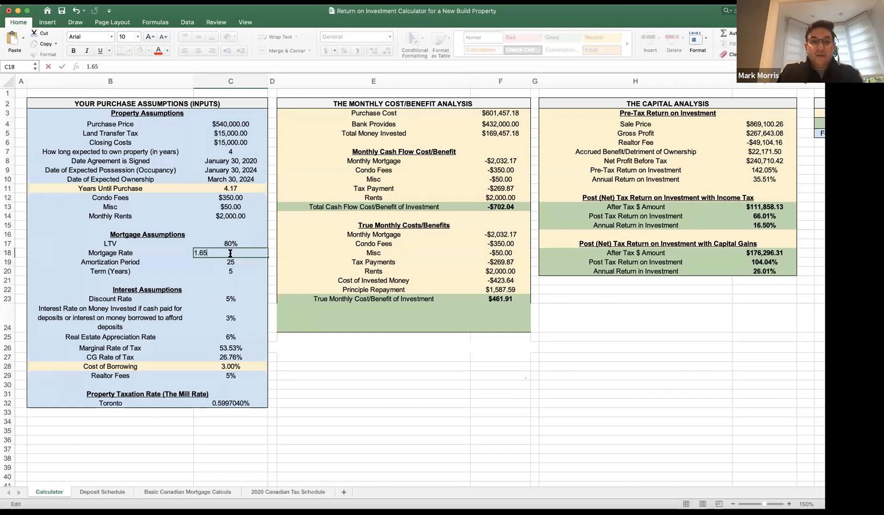
type("5")
key("Return")
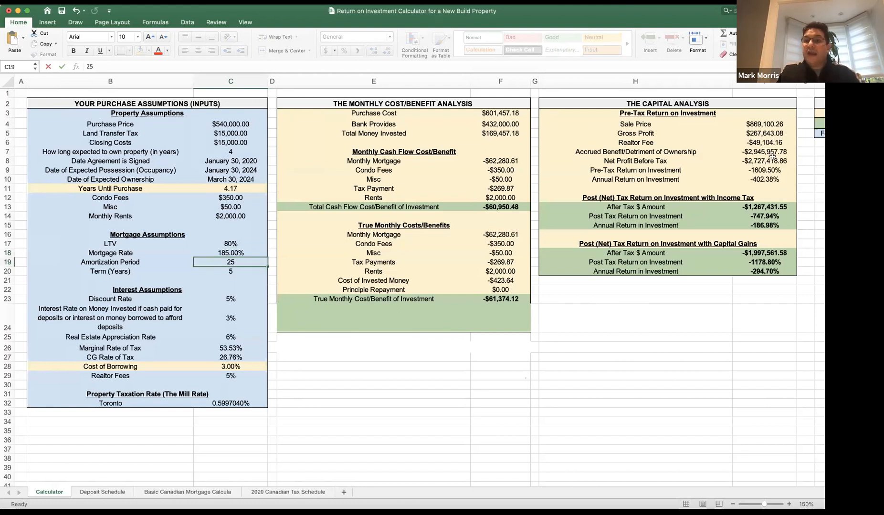
left_click(225, 253)
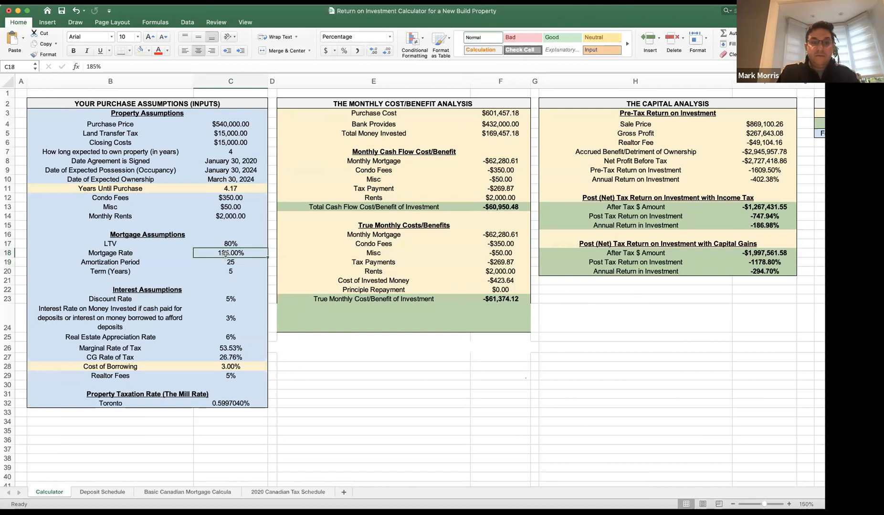
type(".185")
key("Return")
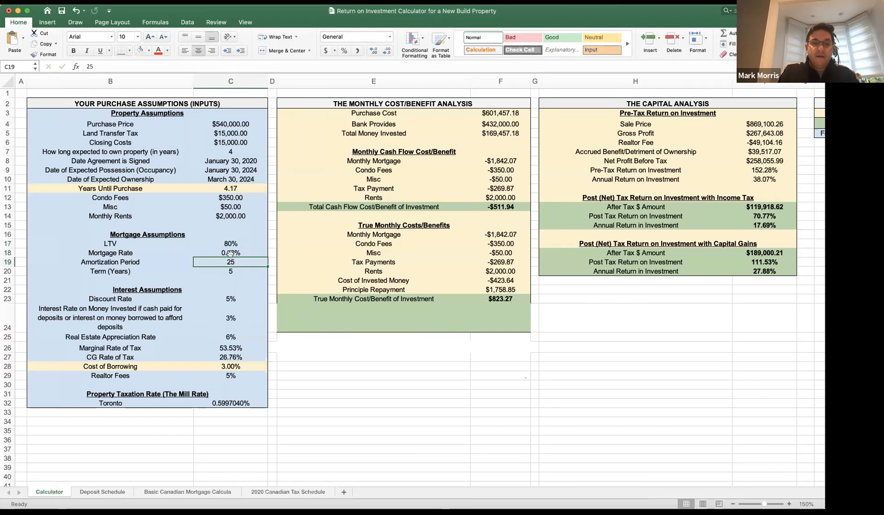
right_click(230, 253)
double_click(202, 255)
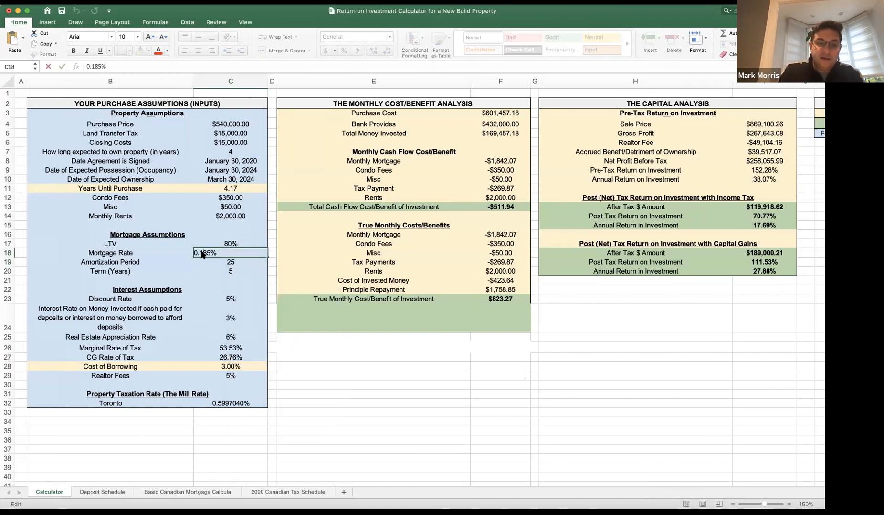
key("BackSpace")
key("BackSpace")
type(".")
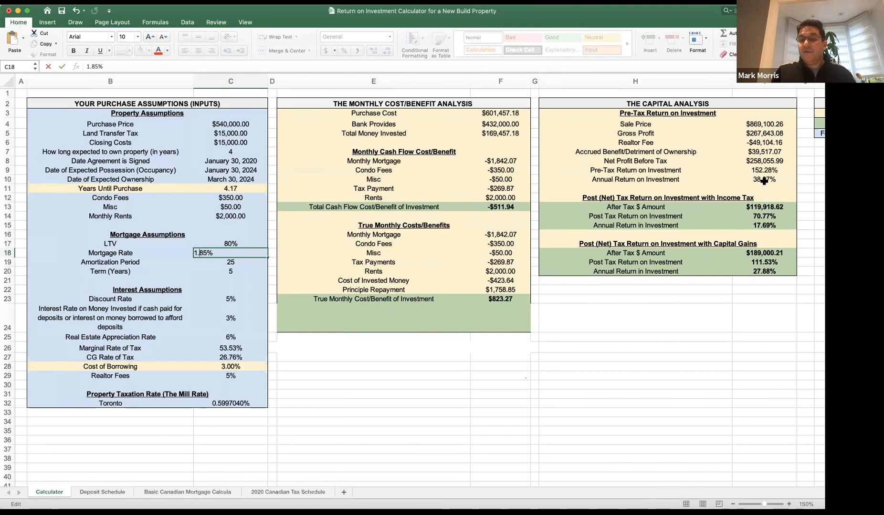
left_click(763, 124)
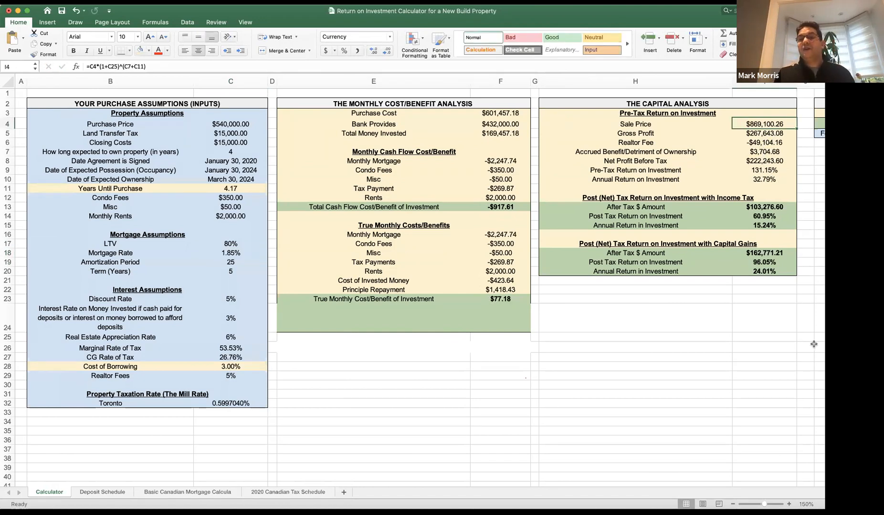
Review the gross profit, realtor fee, accrued benefit and net profit before tax formulas in the capital analysis.
key("Down")
key("Down")
key("Down")
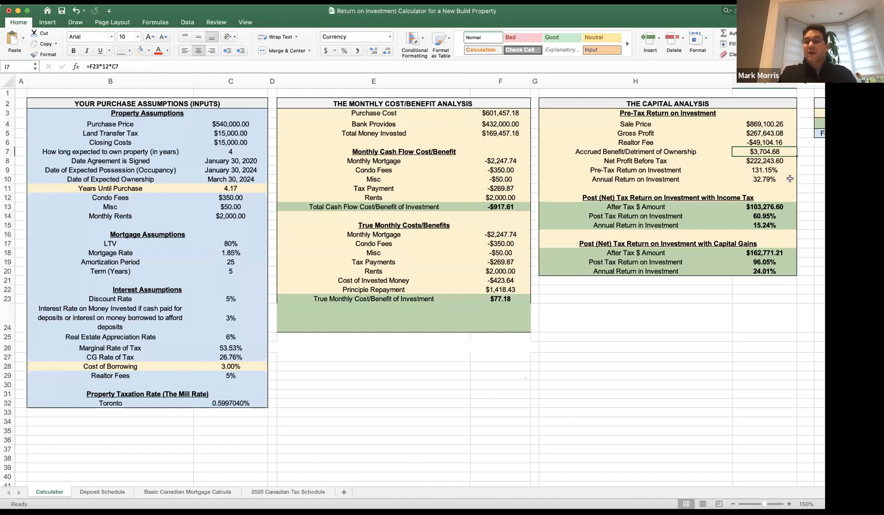
left_click(754, 126)
left_click(753, 130)
key("Down")
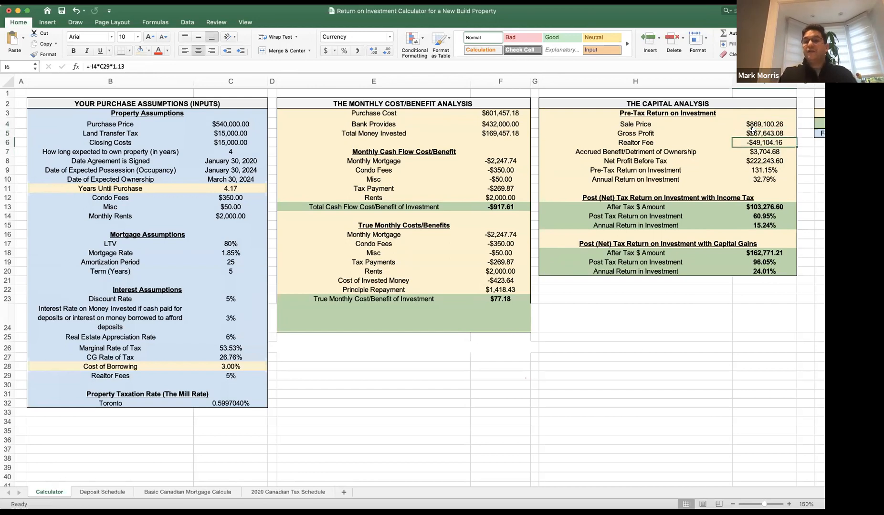
key("Down")
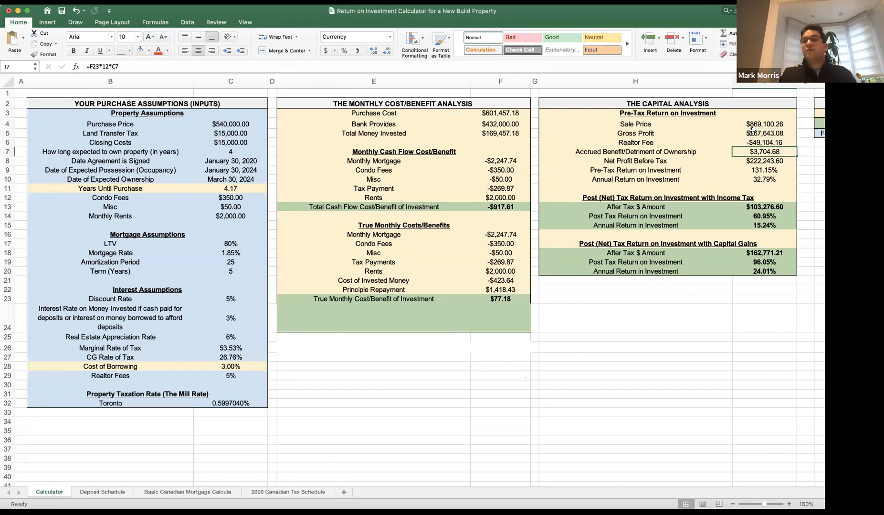
key("Down")
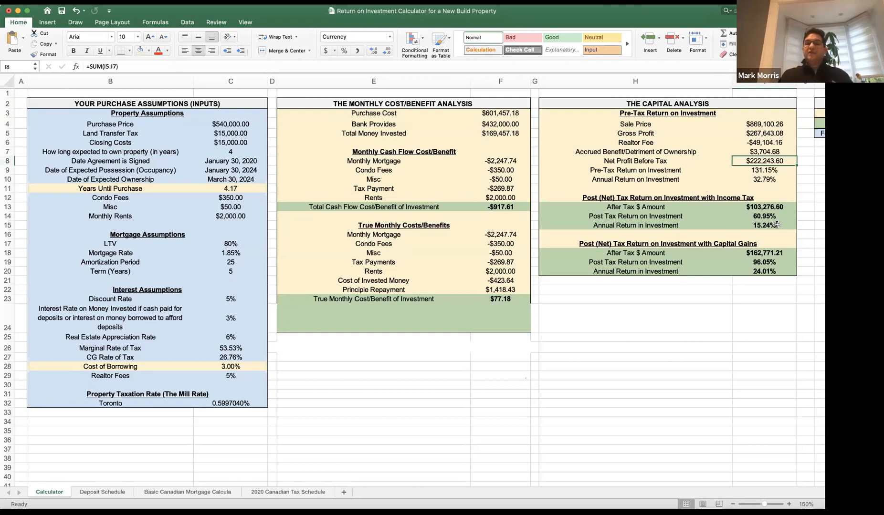
Examine how net profit before tax and total money invested produce the pre-tax return and annual return on investment.
left_click(764, 170)
left_click(497, 134)
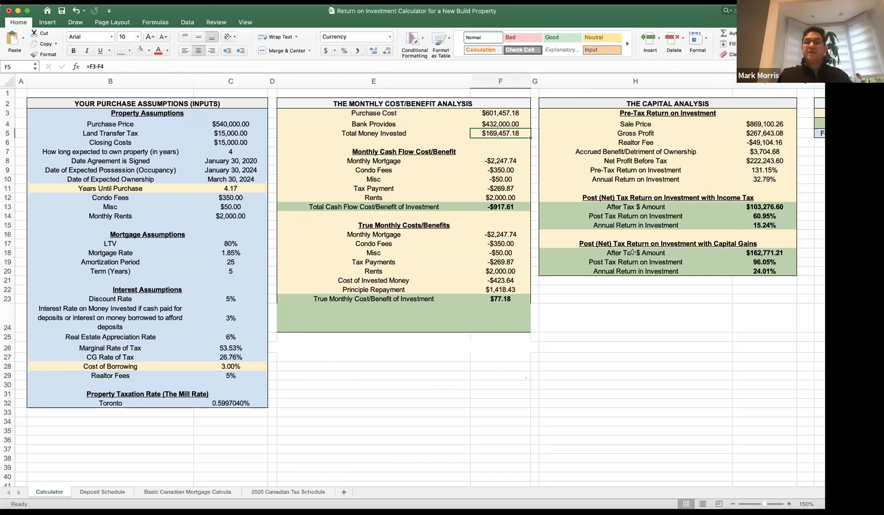
left_click(763, 161)
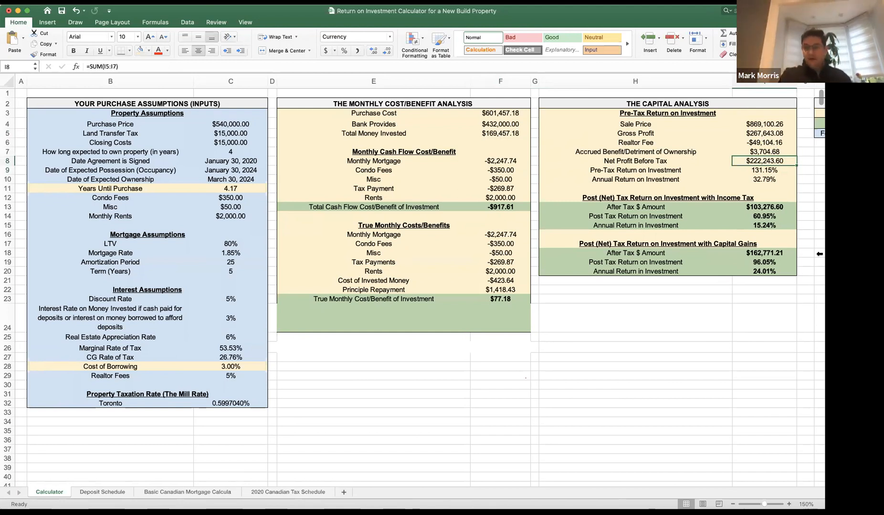
key("Down")
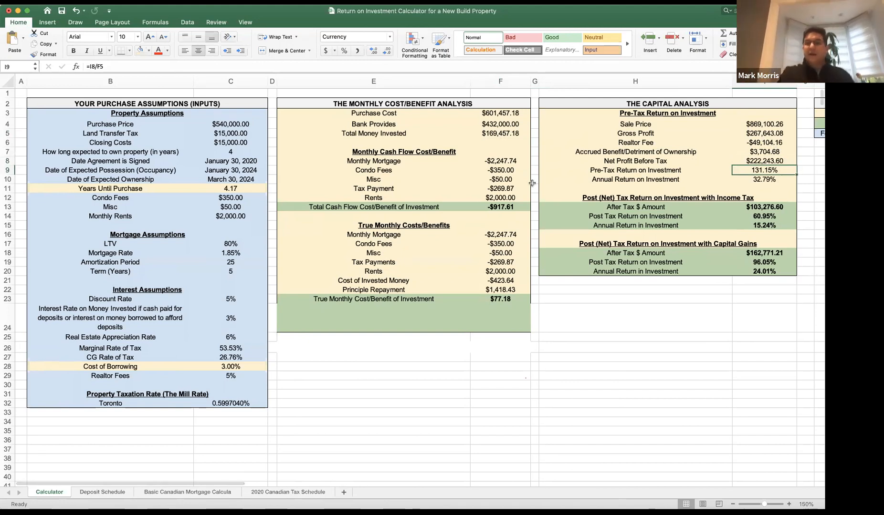
left_click(500, 133)
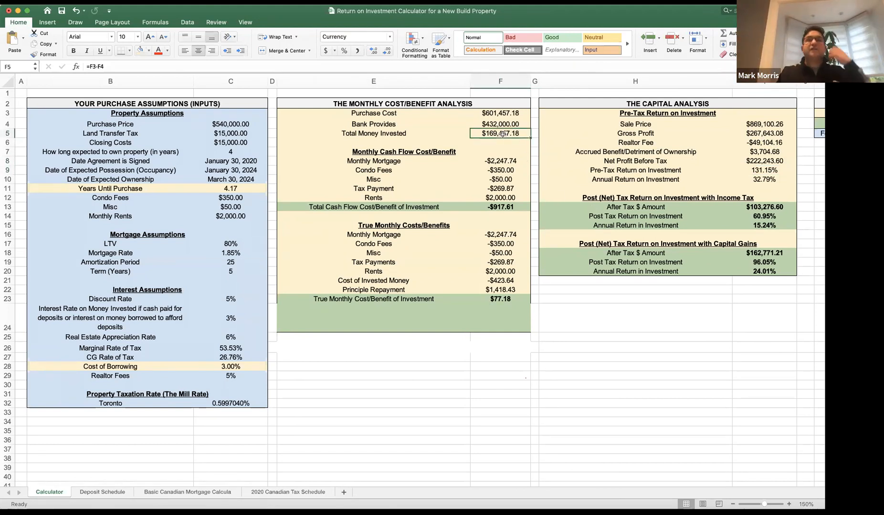
left_click(770, 181)
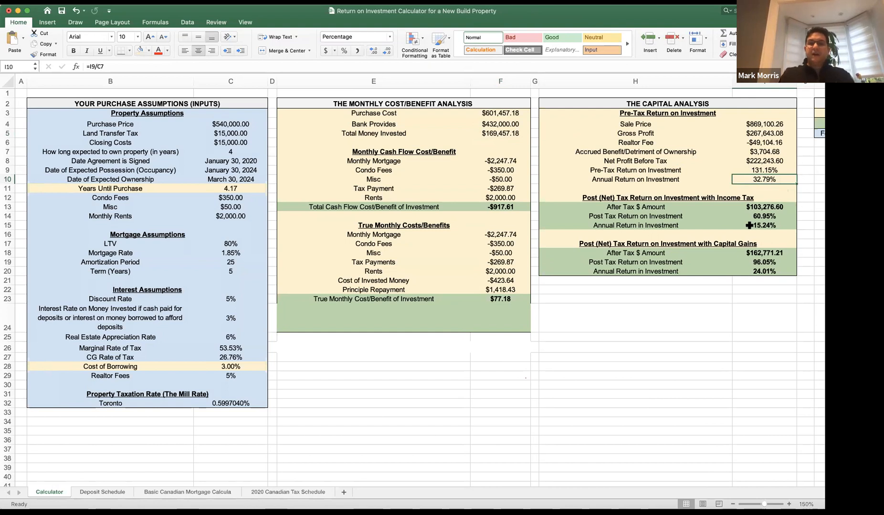
Check the annual return and after-tax amount with income tax against the marginal rate of tax input.
left_click(763, 225)
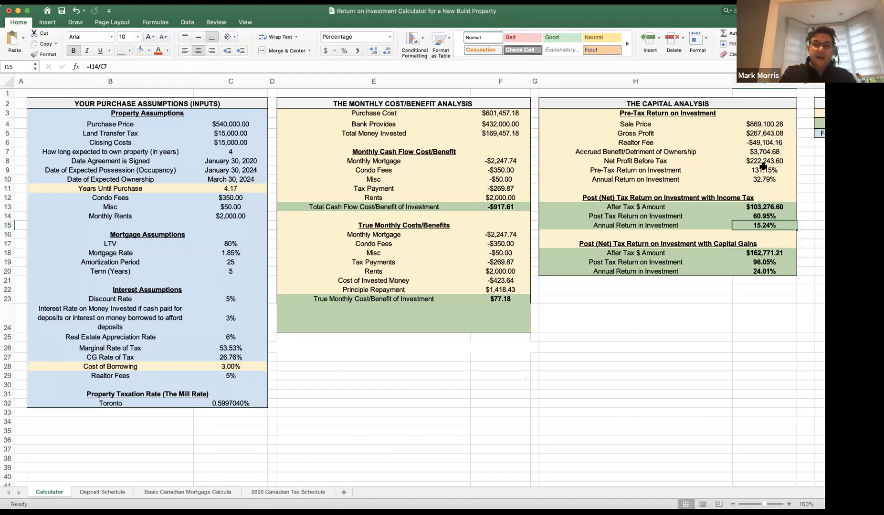
left_click(761, 207)
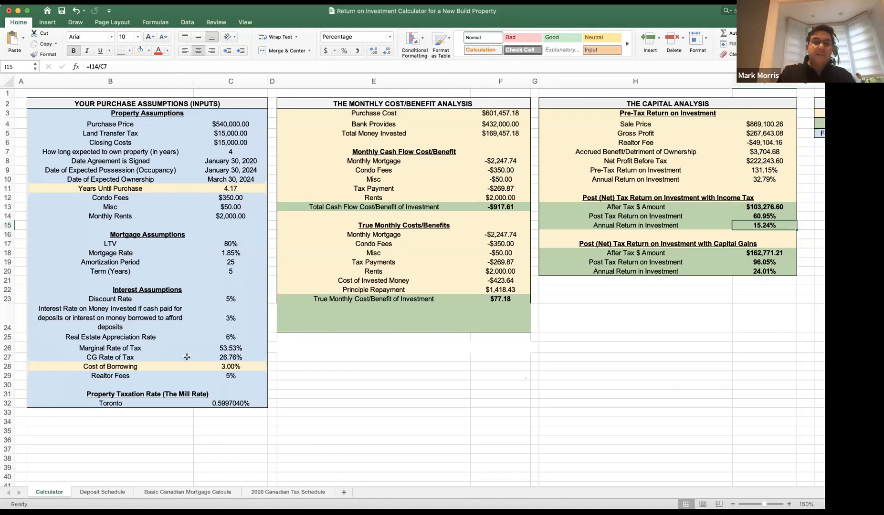
left_click(234, 348)
Relabel cell B26 as "Marginal Rate of Tax on Income".
double_click(130, 347)
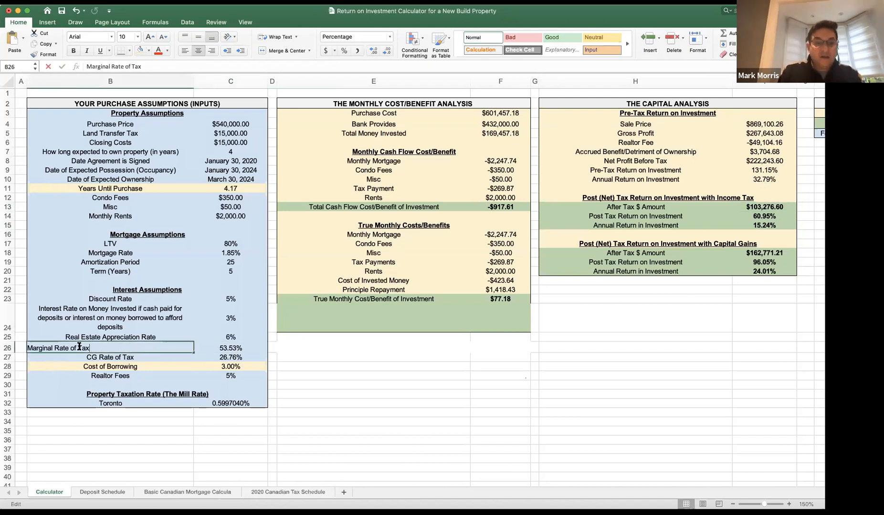
type("on Income")
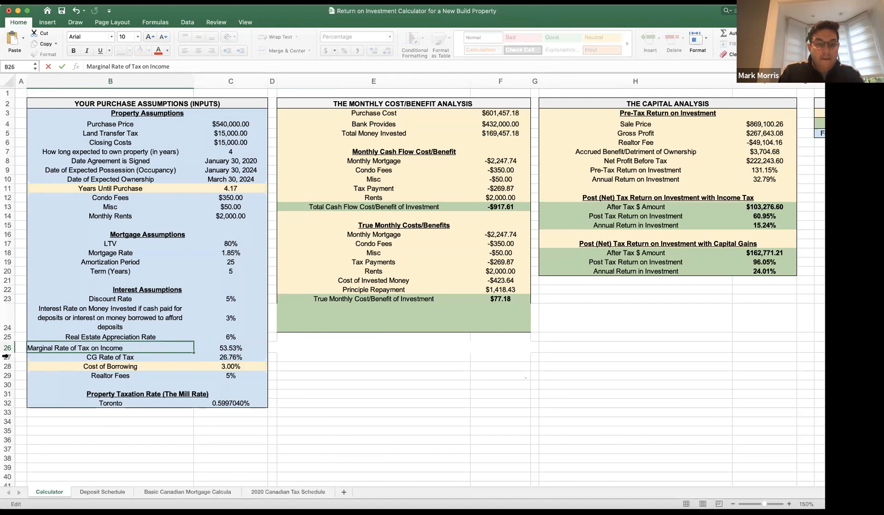
key("Return")
Relabel the CG Rate of Tax in cell B27 as "Marginal Rate of Tax on Capital Gain".
type("Ma")
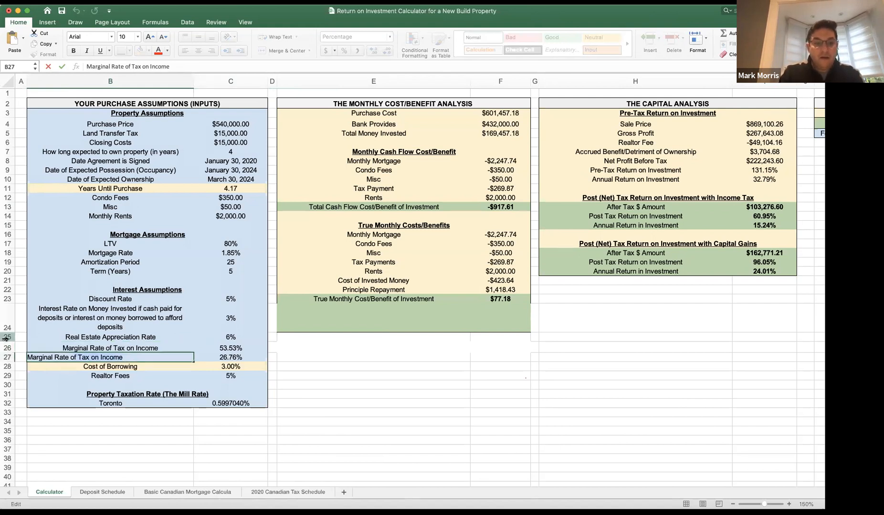
key("BackSpace")
key("BackSpace")
key("BackSpace")
key("BackSpace")
key("BackSpace")
key("BackSpace")
type("Capital Gain")
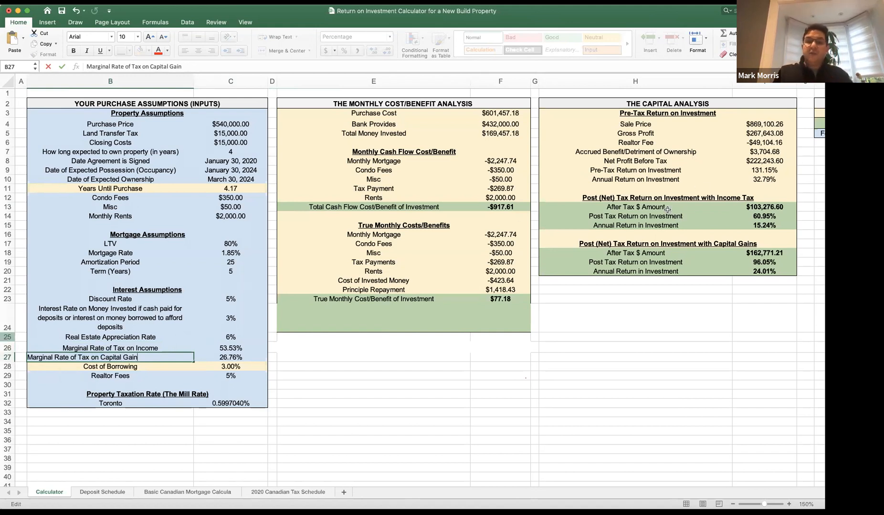
key("Return")
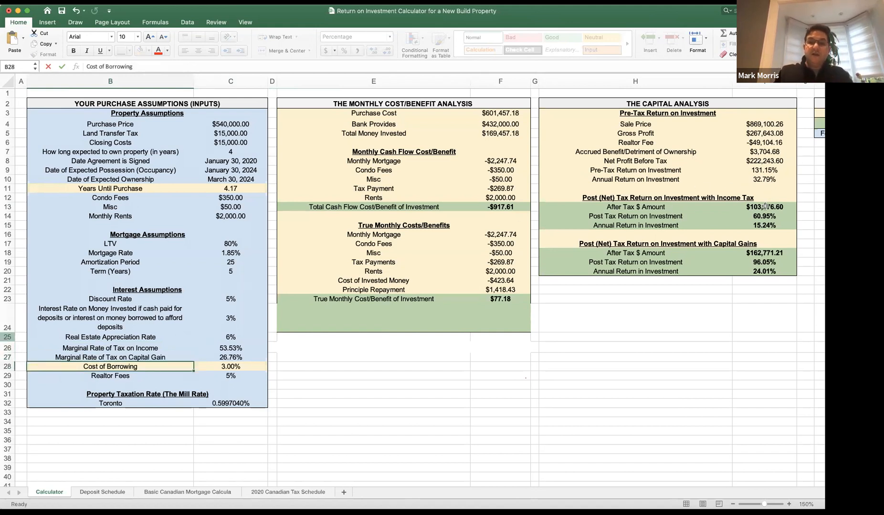
Trace the after-tax amount to the income tax rate and total money invested, and inspect the annual return with capital gains.
left_click(234, 348)
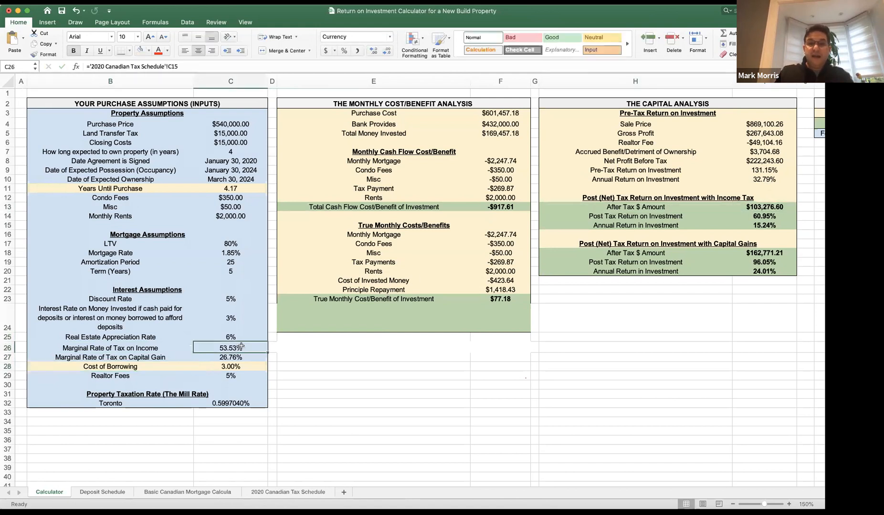
left_click(753, 207)
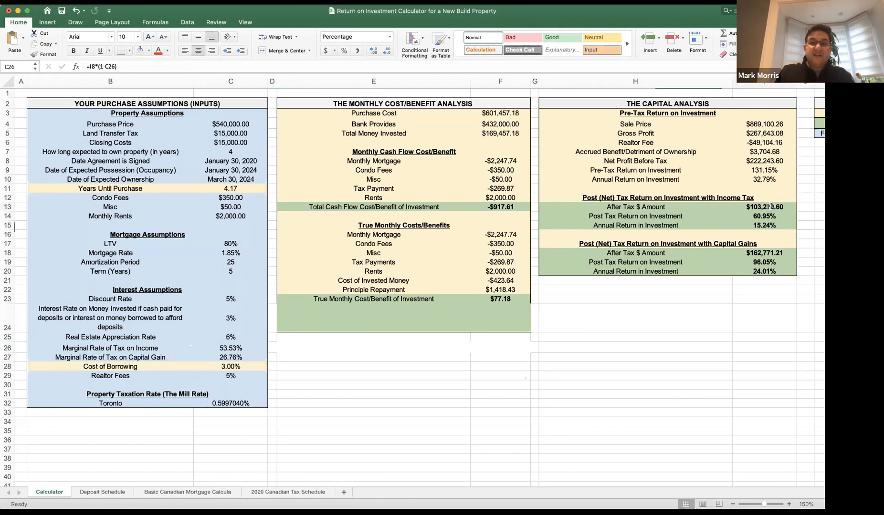
left_click(500, 133)
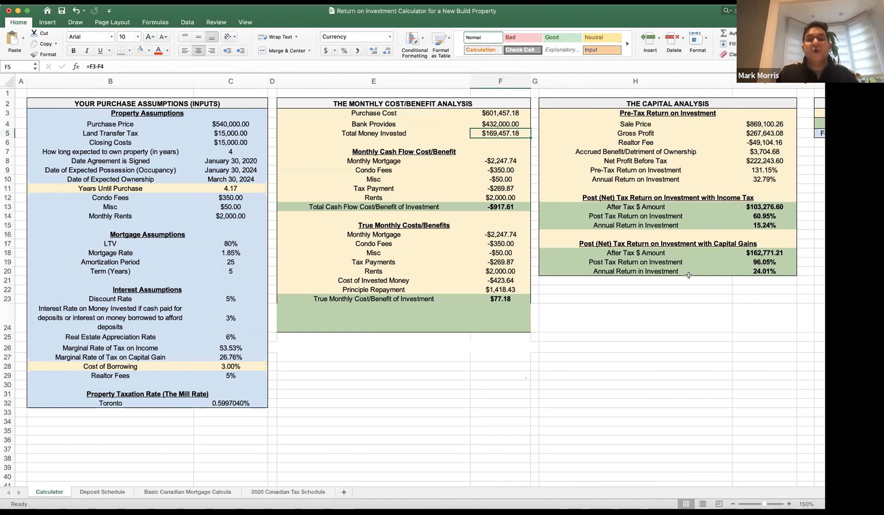
left_click(767, 270)
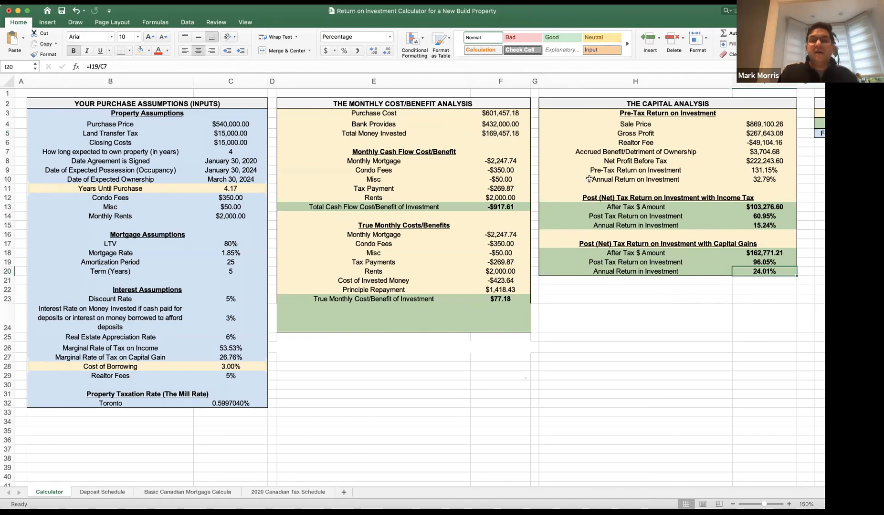
Compare the pre-tax annual return with both post-tax return sections, and check the income-tax annual return and the cost of borrowing input.
left_click_drag(591, 207, 763, 271)
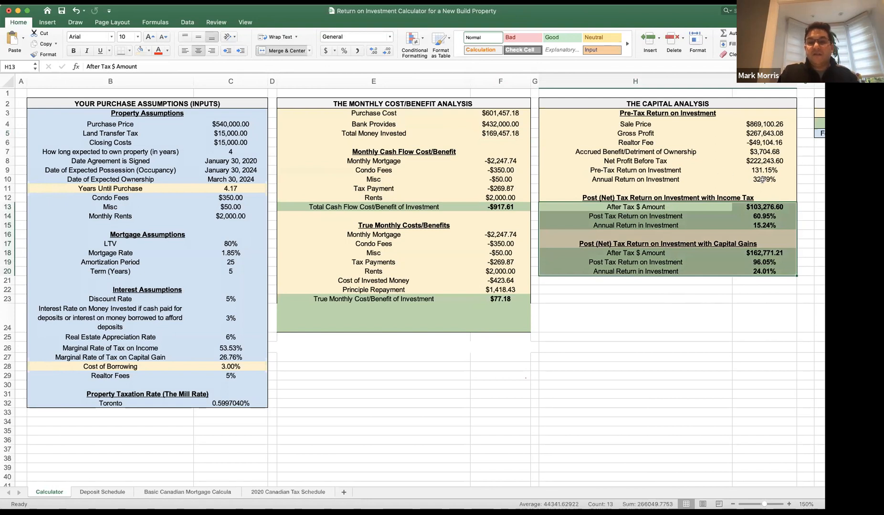
left_click_drag(635, 180, 763, 179)
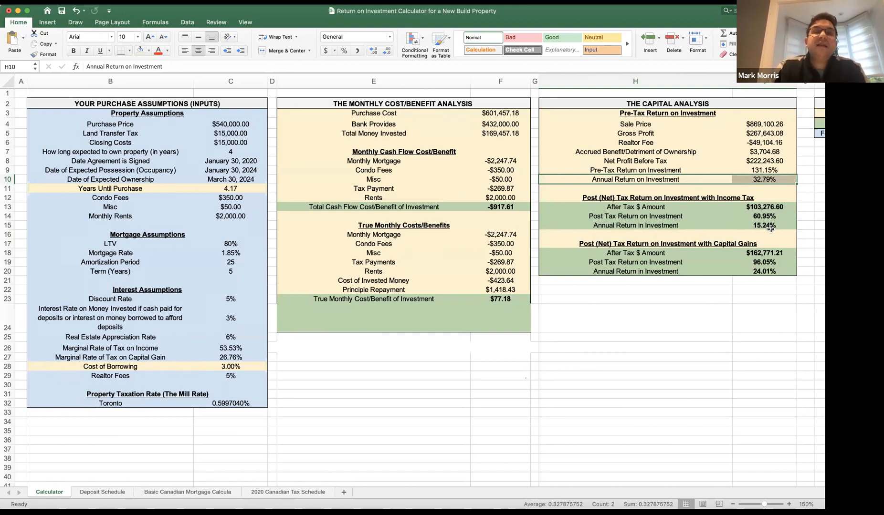
left_click(633, 195)
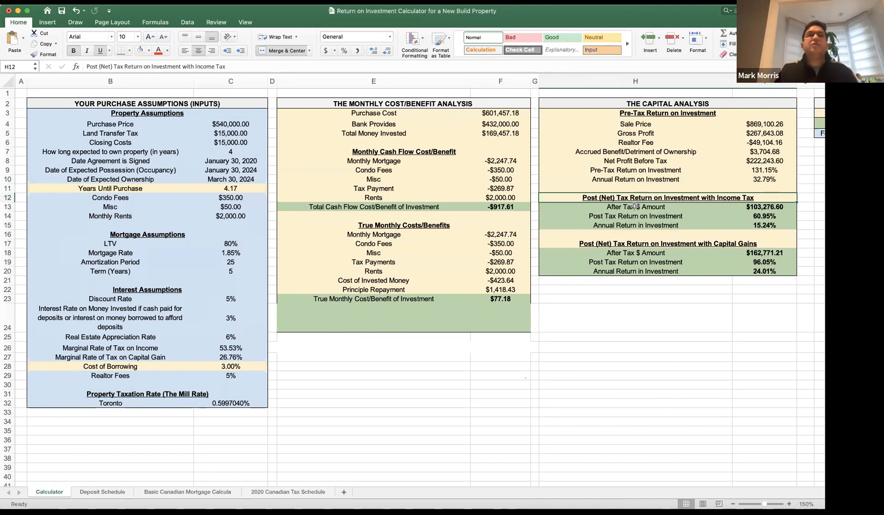
left_click(634, 207)
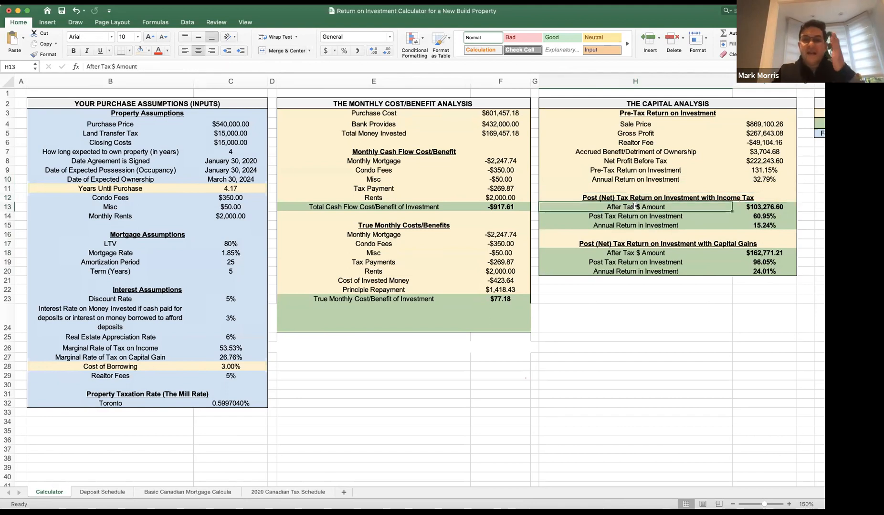
key("Right")
key("Down")
key("Down")
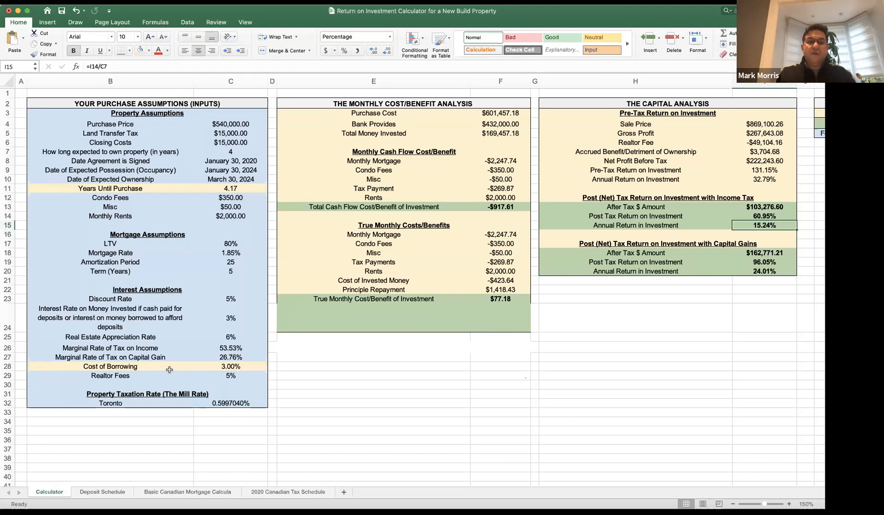
left_click(231, 367)
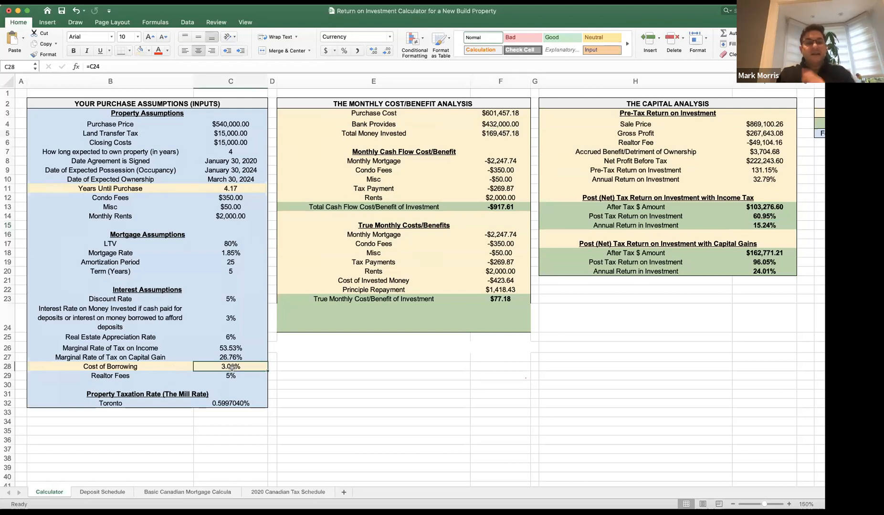